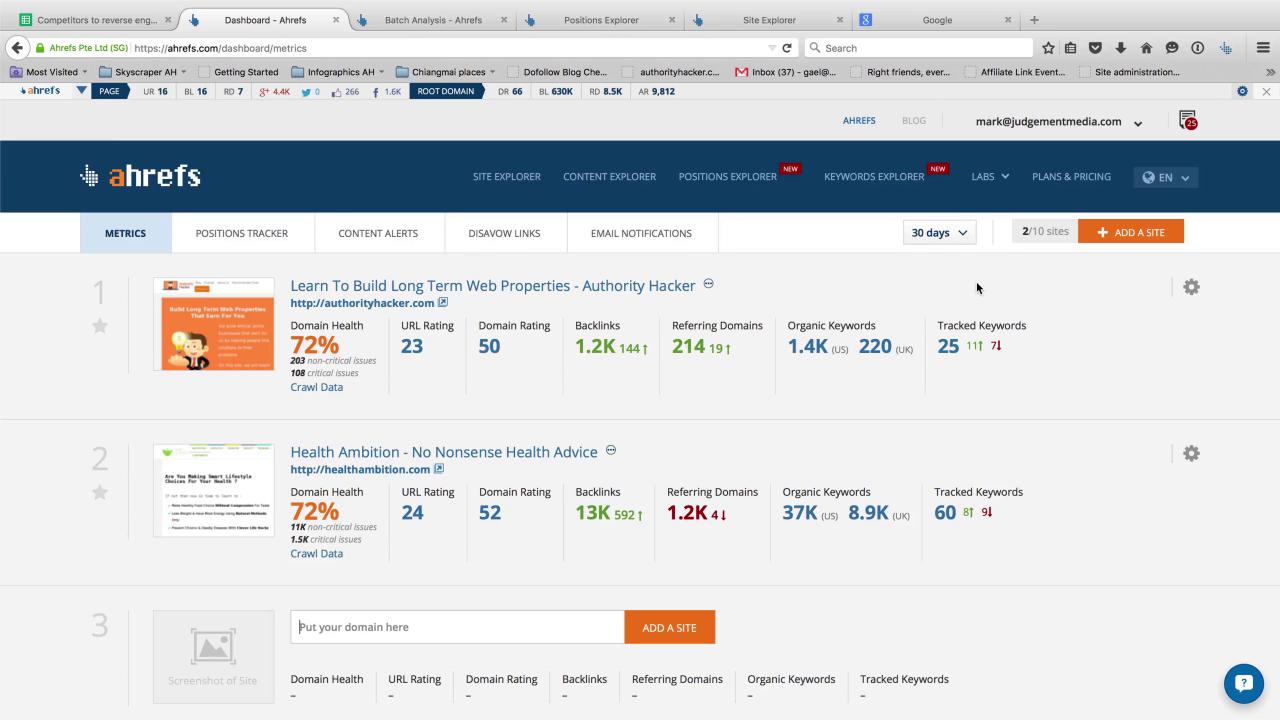
Step: Open the site overview for authorityhacker.com and examine its Top 10 Competitors list
mouse_move(1248, 668)
click(497, 289)
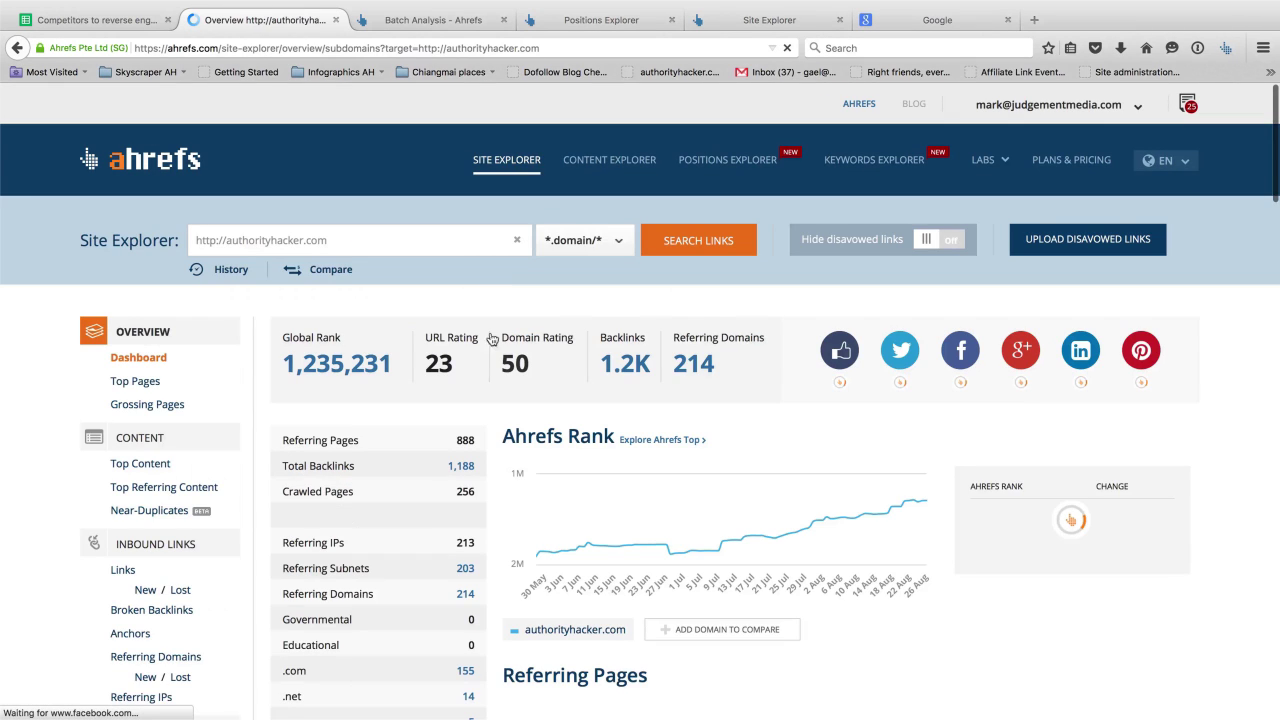
scroll(468, 439, down, 5)
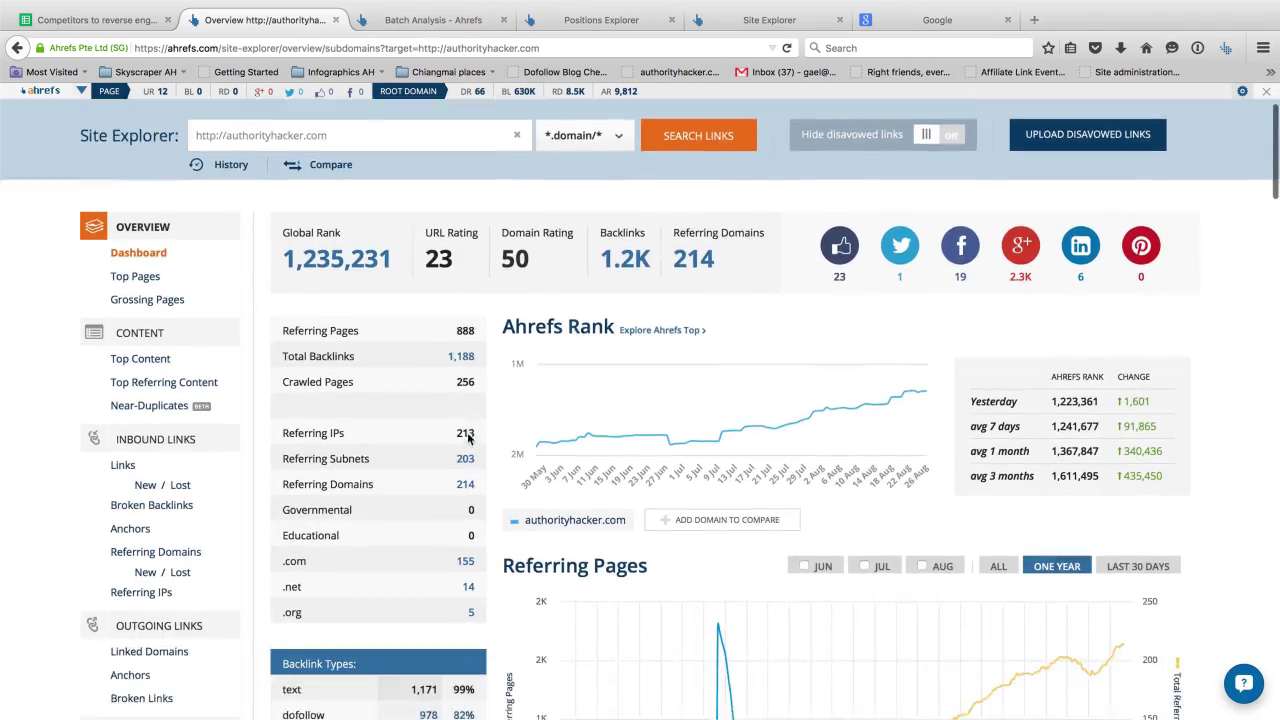
scroll(468, 439, down, 7)
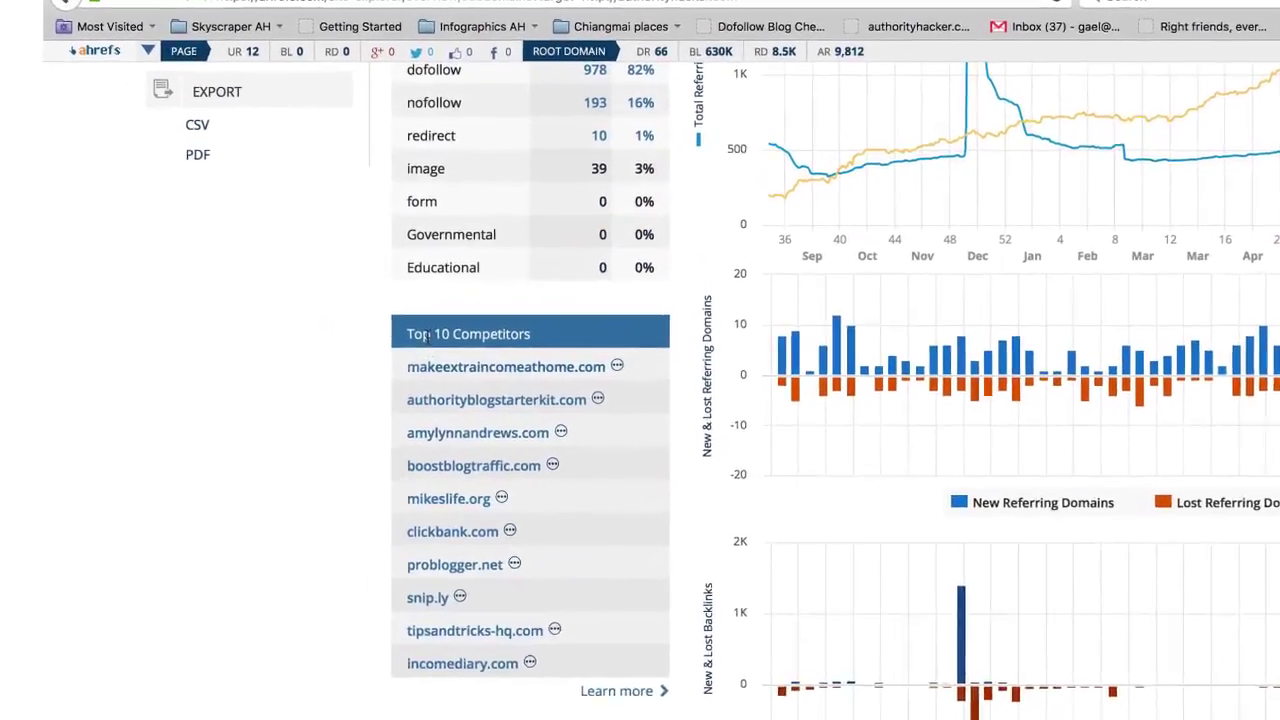
click(593, 603)
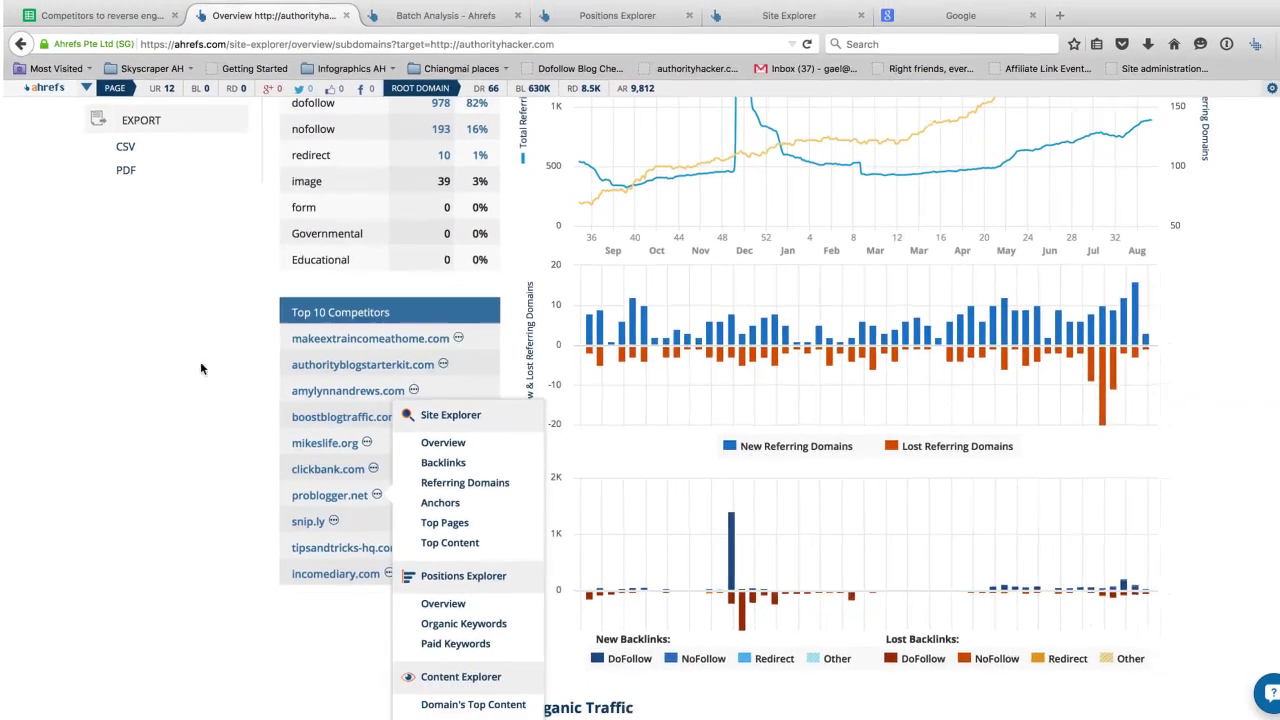
click(373, 437)
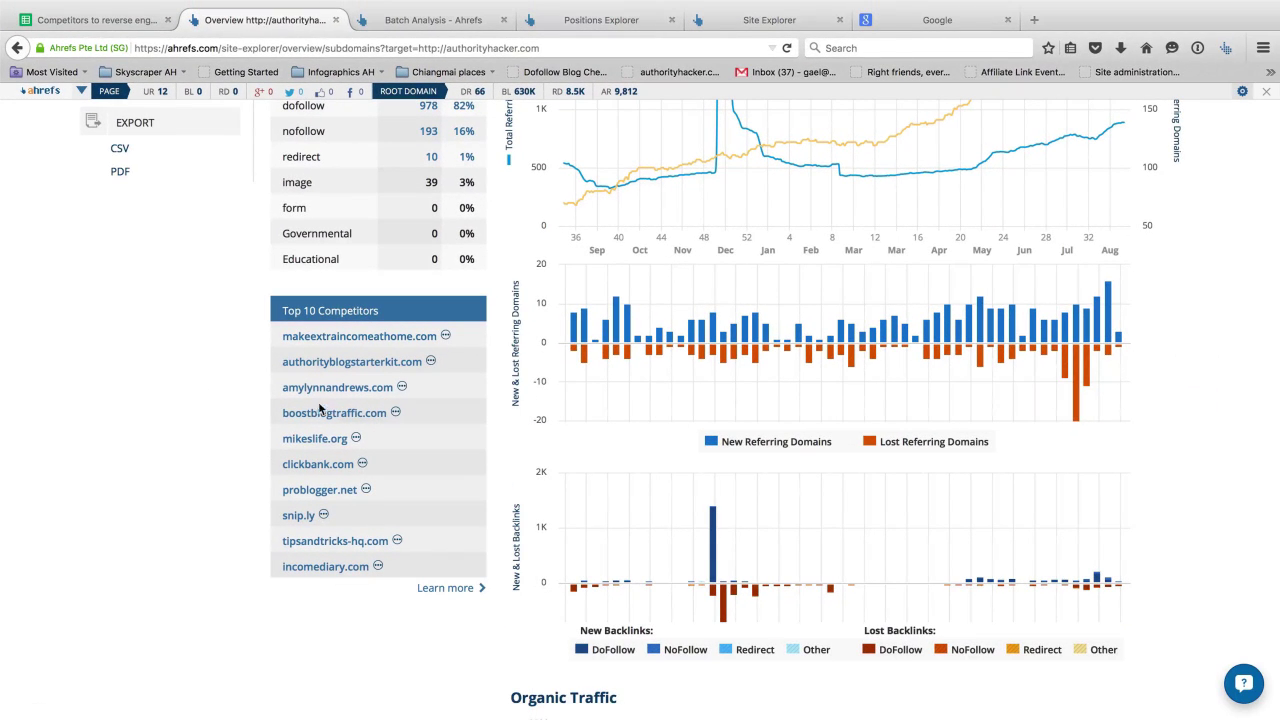
click(318, 515)
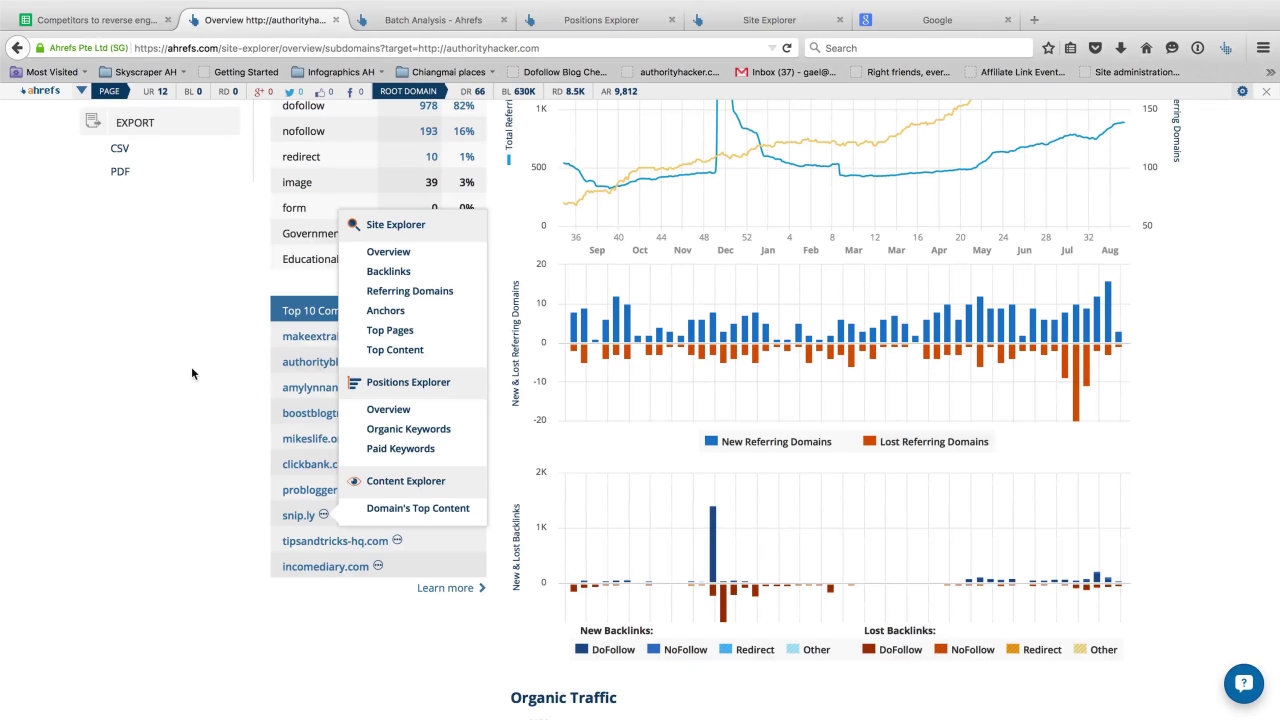
scroll(191, 366, up, 4)
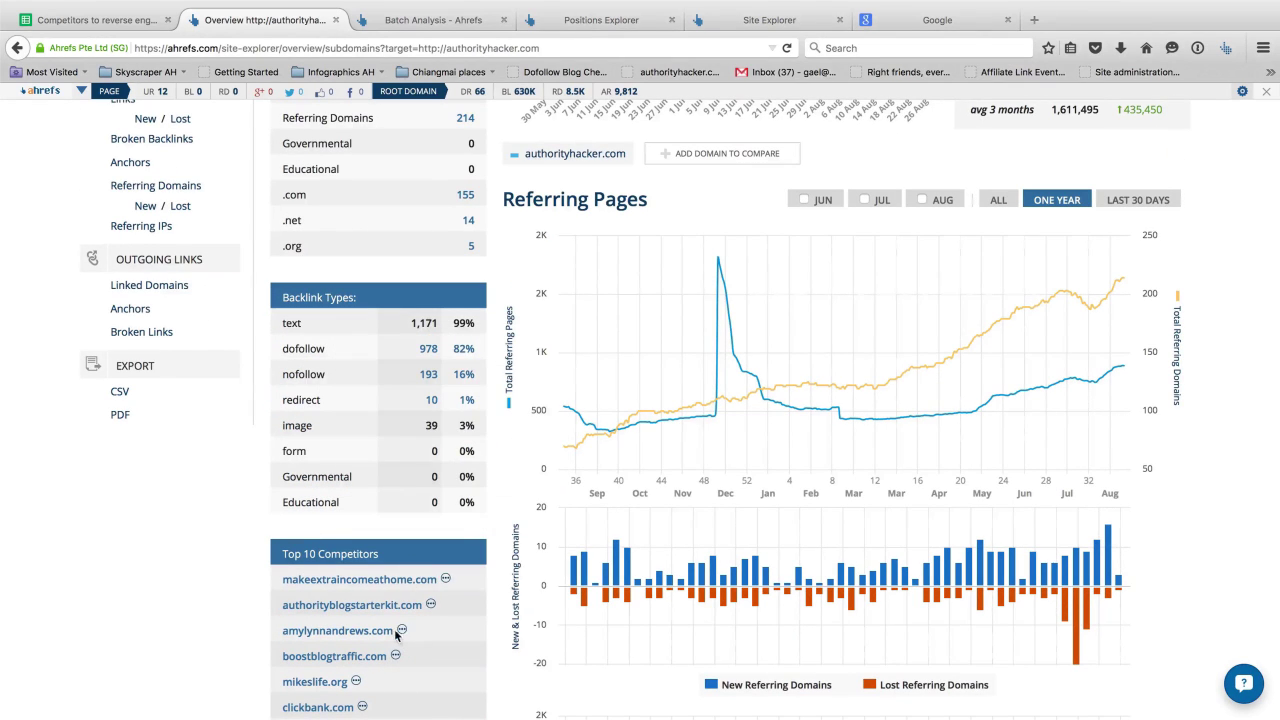
Step: Open the Site Explorer overview of the competitor amylynnandrews.com and examine its own Top 10 Competitors list
click(402, 631)
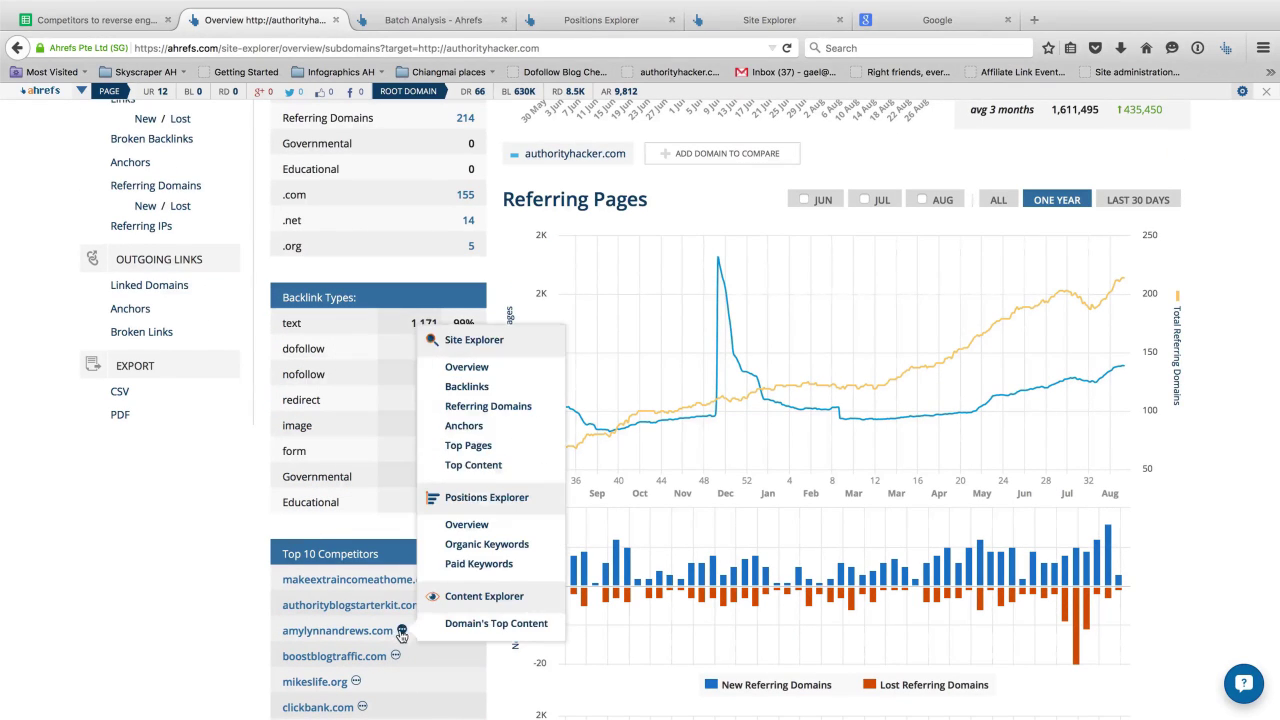
click(462, 368)
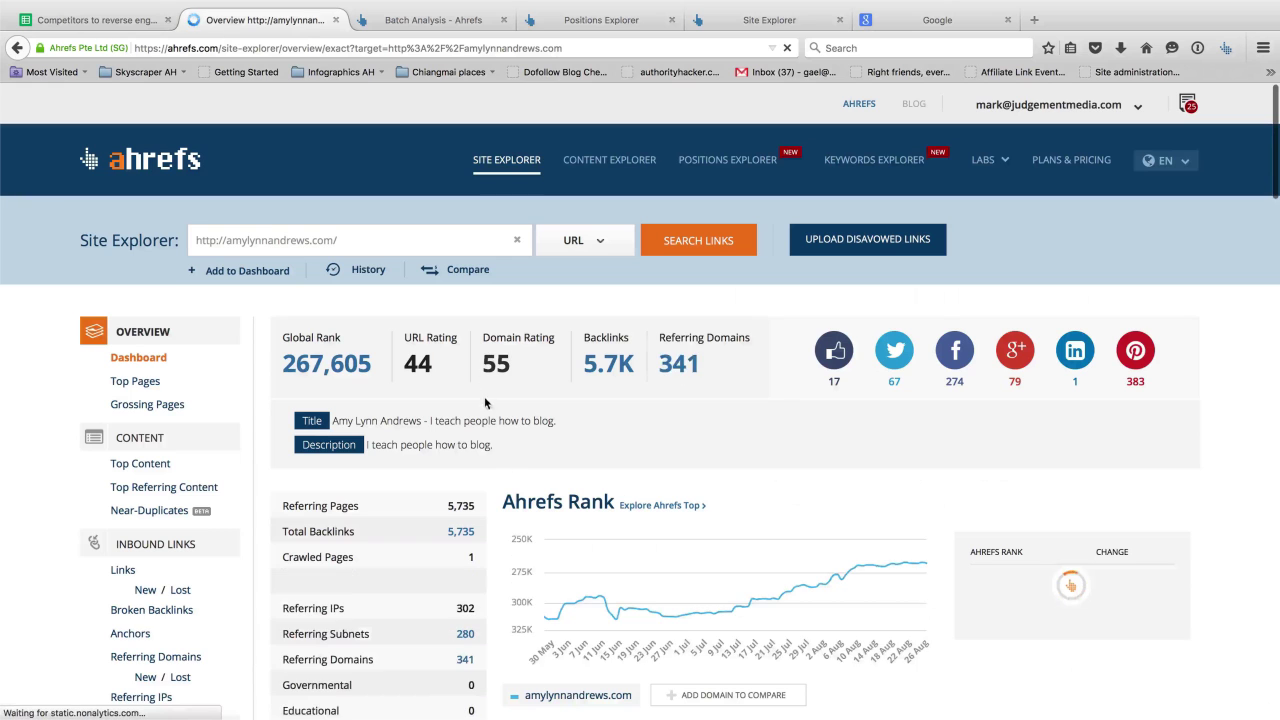
scroll(496, 491, down, 10)
scroll(496, 498, up, 2)
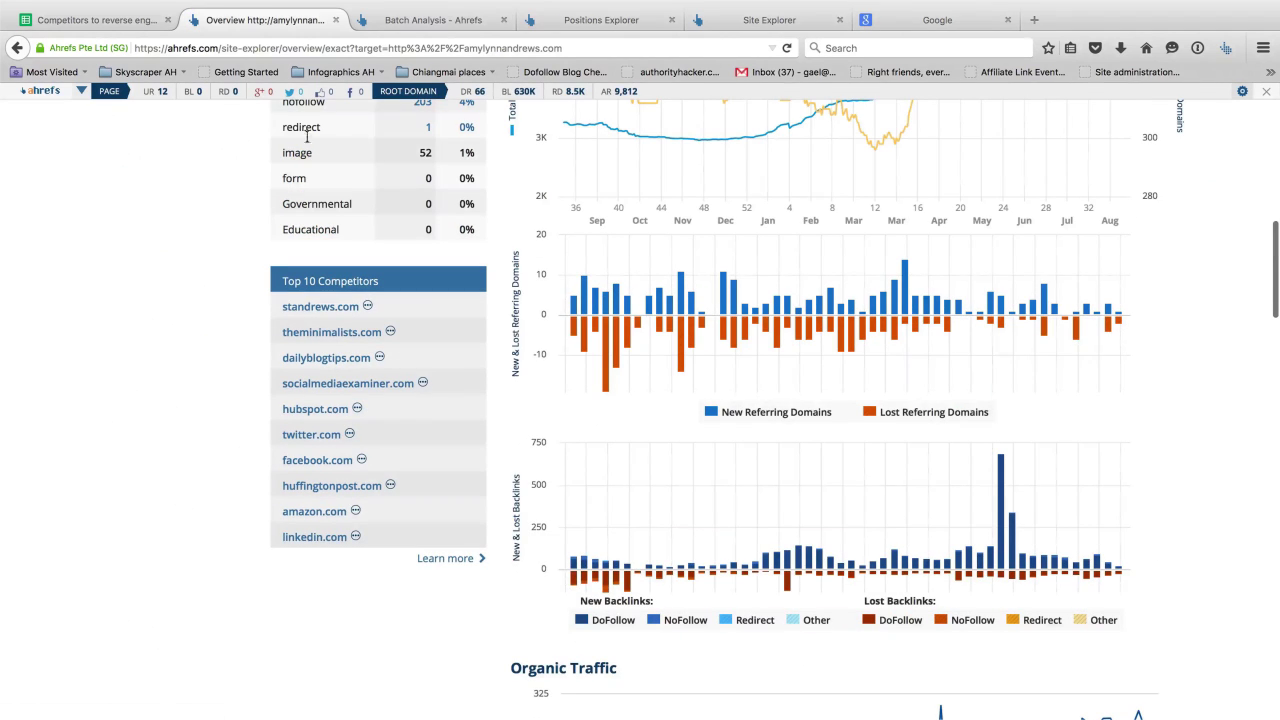
click(390, 485)
Step: Switch to the "Competitors to reverse engineering" spreadsheet and look through the collected site URLs
click(60, 19)
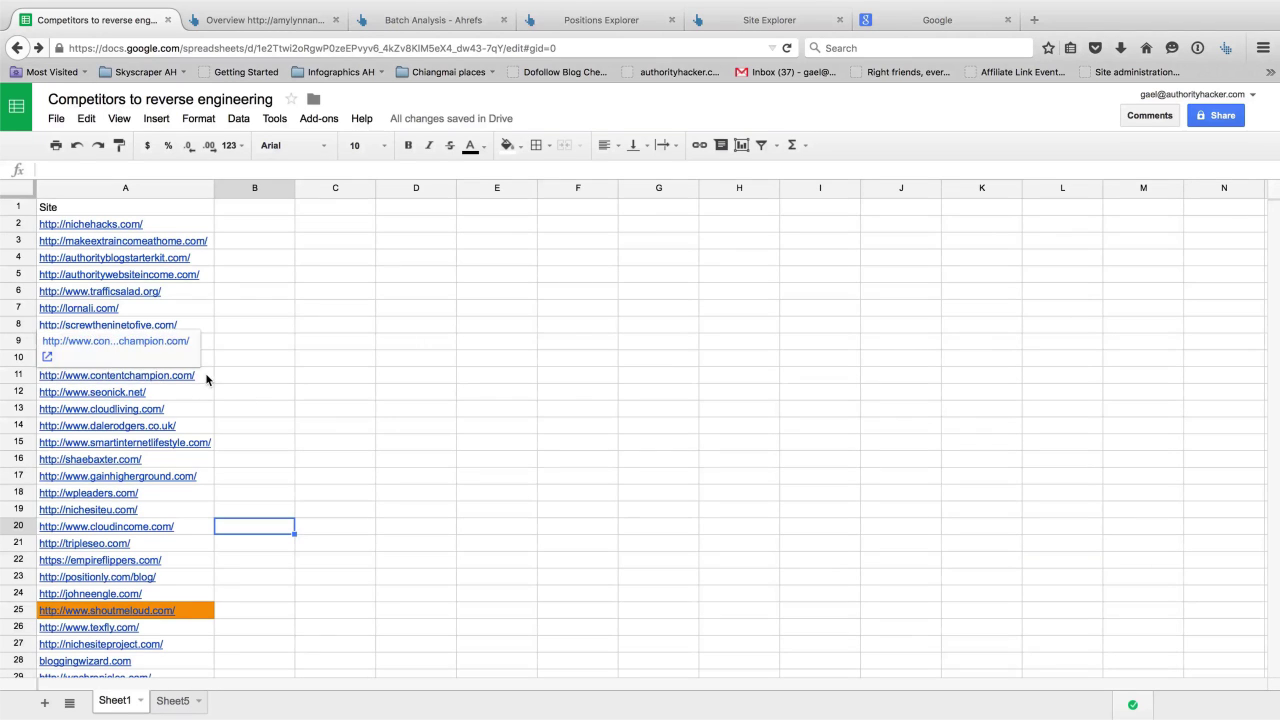
scroll(207, 379, down, 3)
click(335, 560)
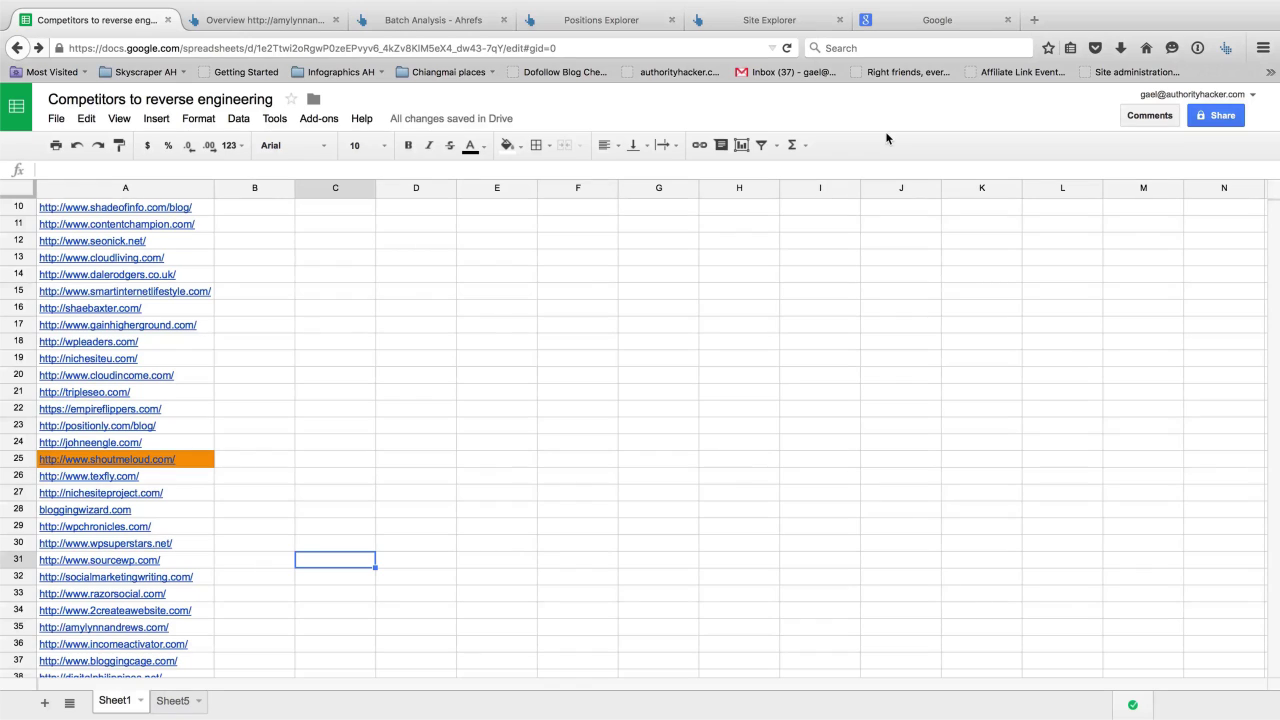
Step: Search Google for related:authorityhacker.com and look through the related sites
click(892, 20)
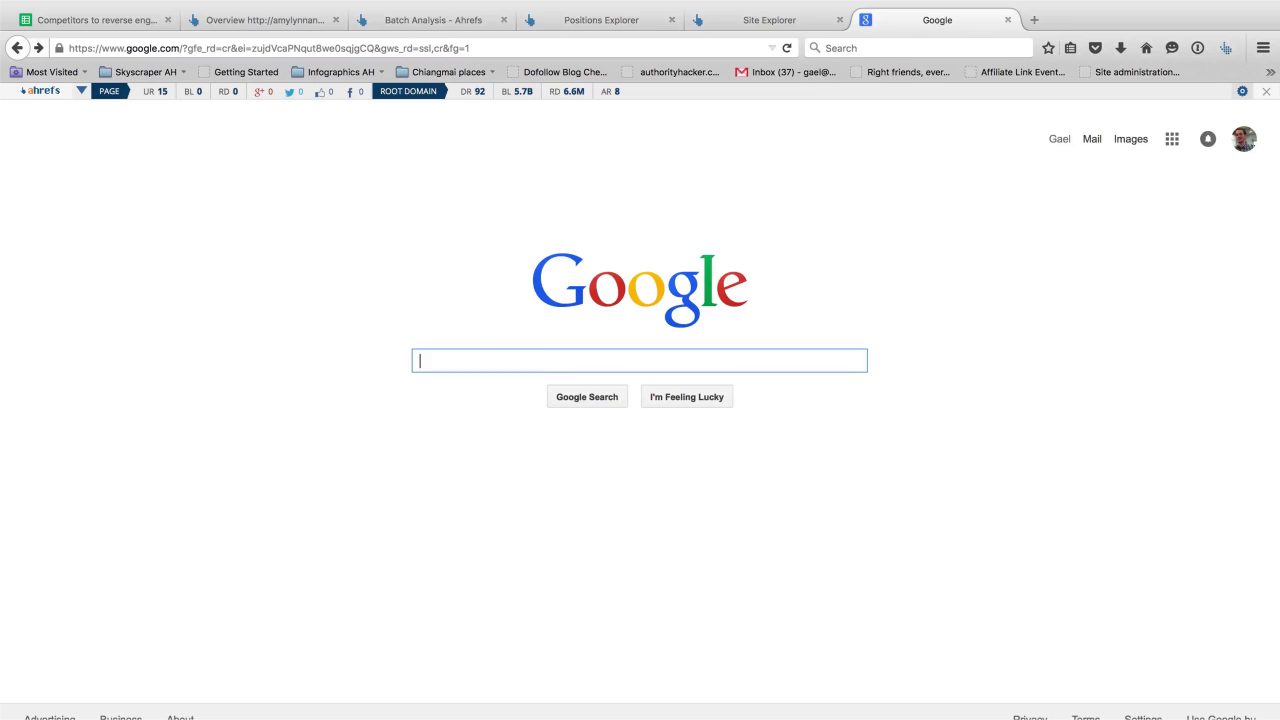
text(re;a)
key(BackSpace)
key(BackSpace)
text(lated:auth)
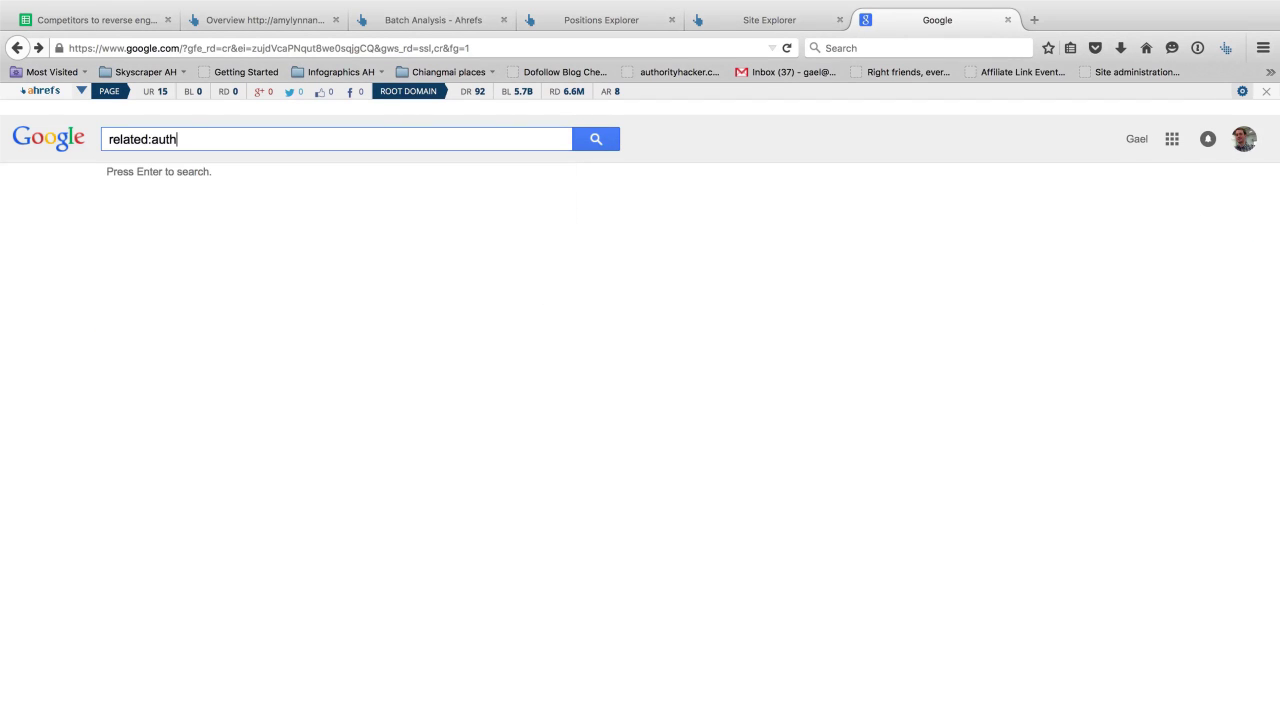
text(orityhacker.com)
key(Return)
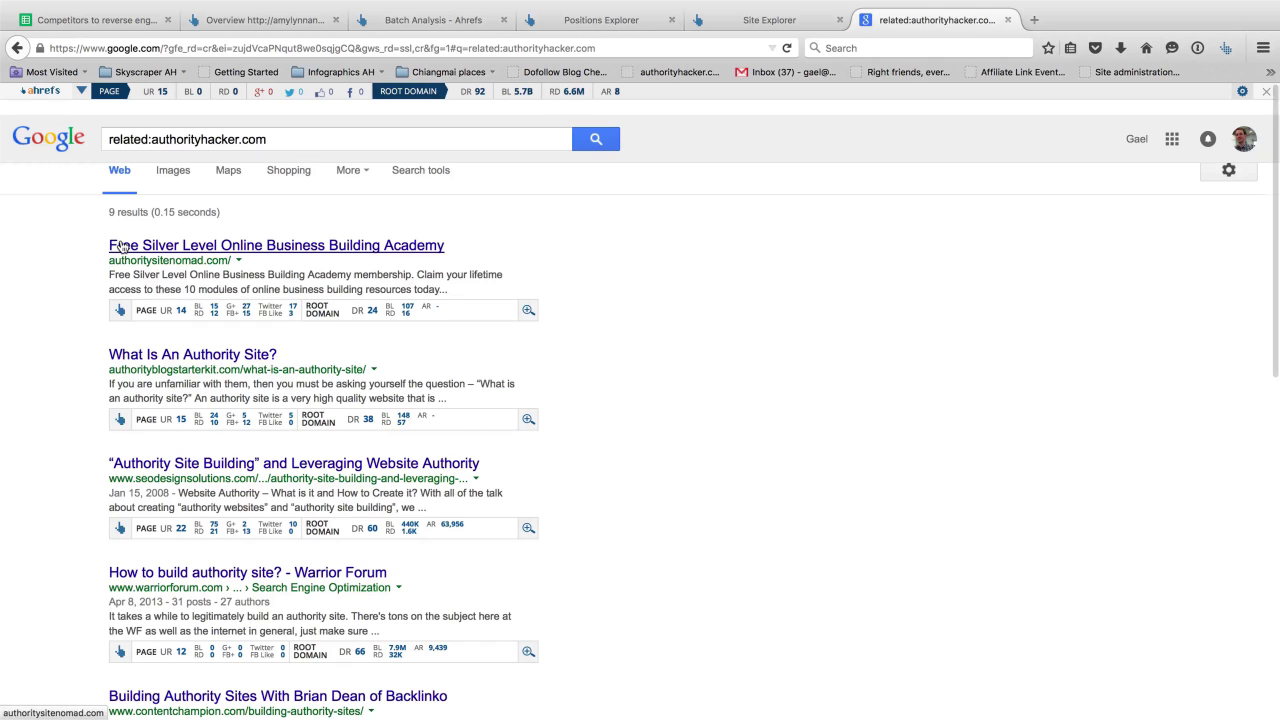
scroll(118, 285, down, 1)
scroll(123, 300, down, 3)
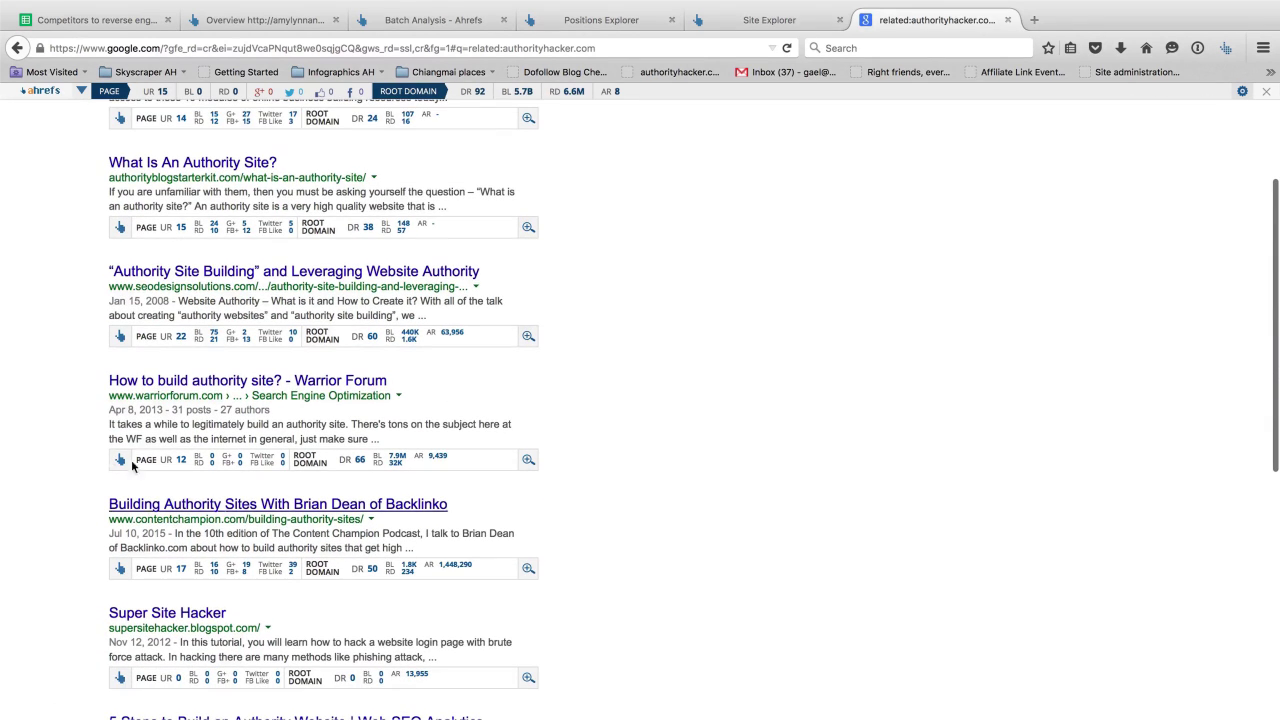
scroll(77, 289, up, 3)
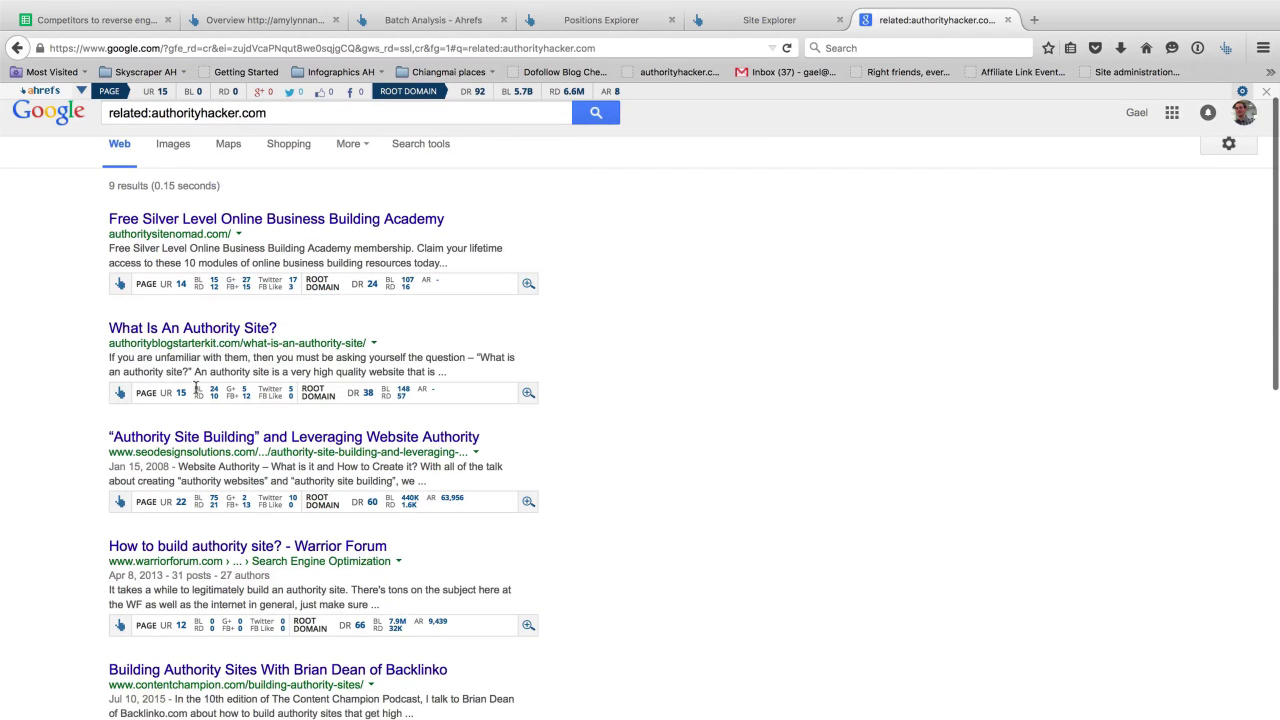
scroll(255, 600, down, 6)
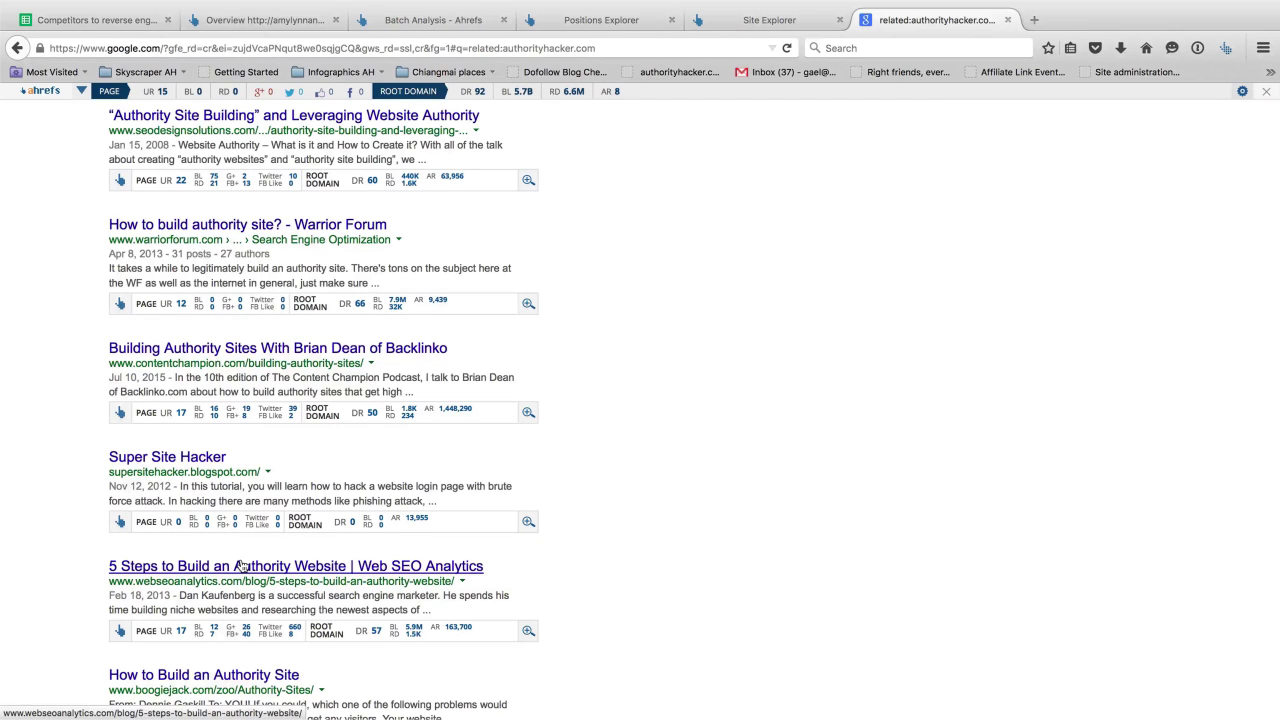
Step: Copy all competitor URLs in cells A2 to A41 of the "Competitors to reverse engineering" spreadsheet
key(ctrl+Tab)
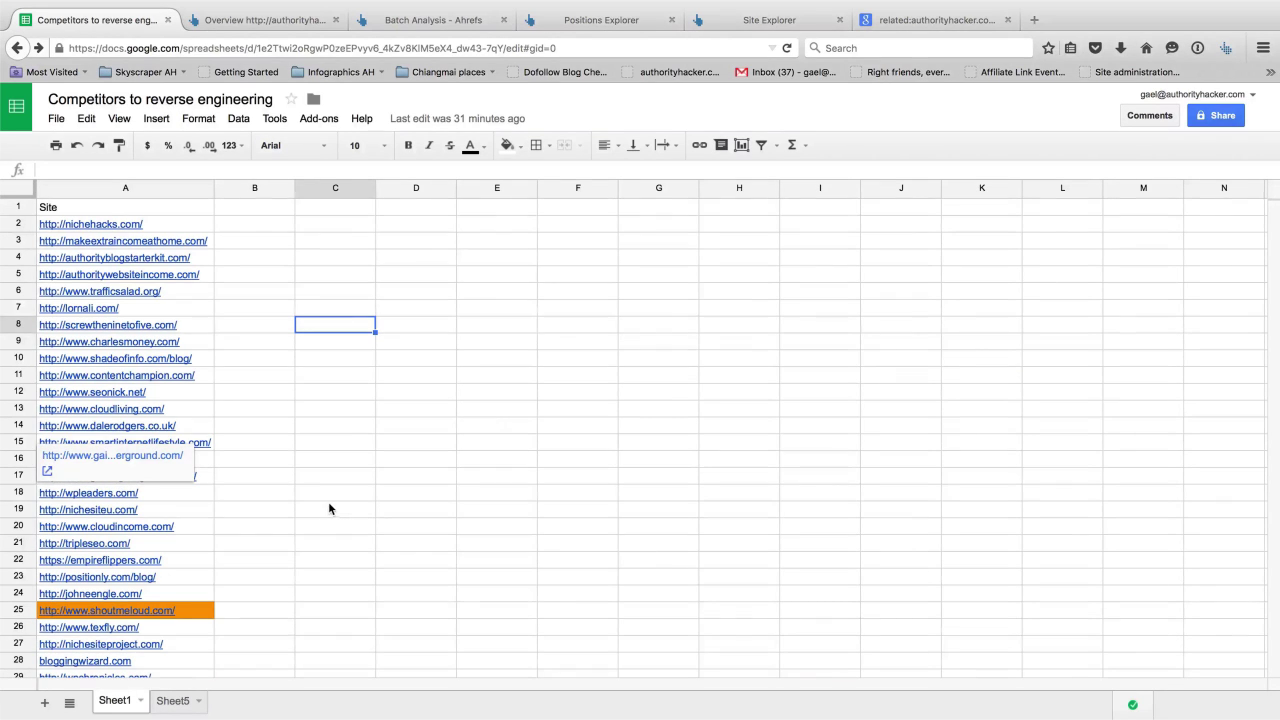
scroll(328, 509, down, 5)
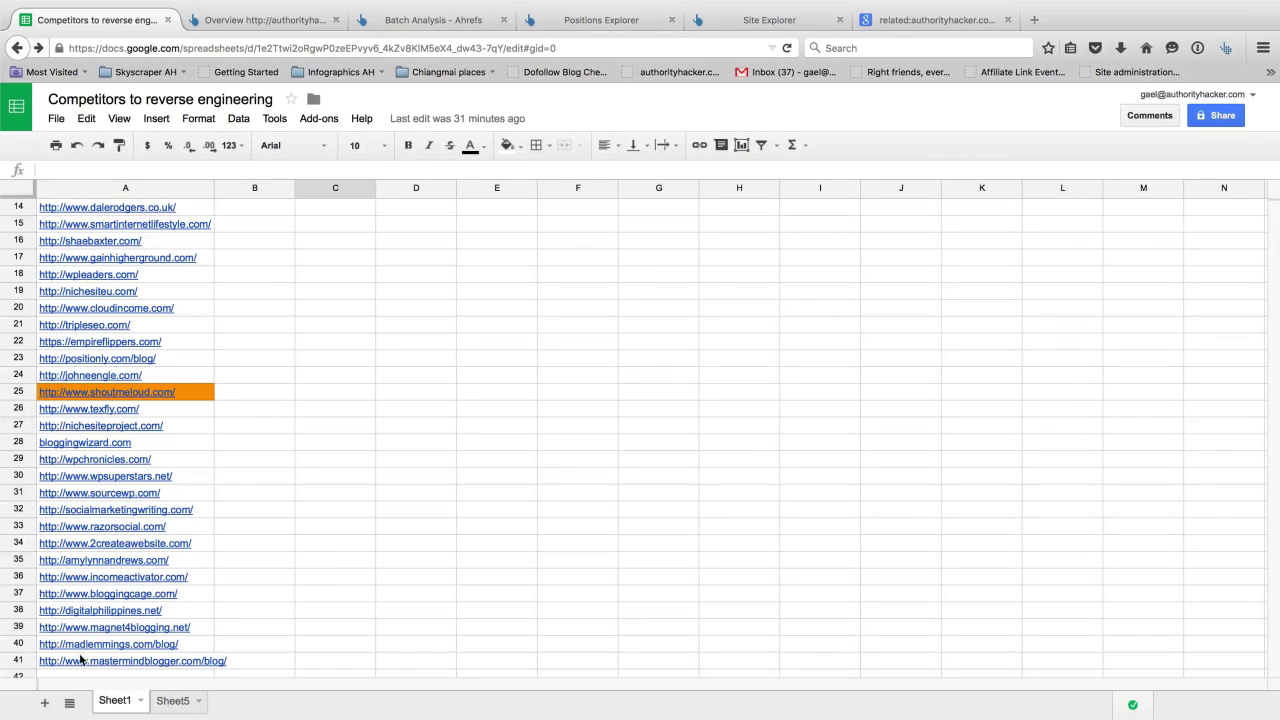
mouse_move(84, 663)
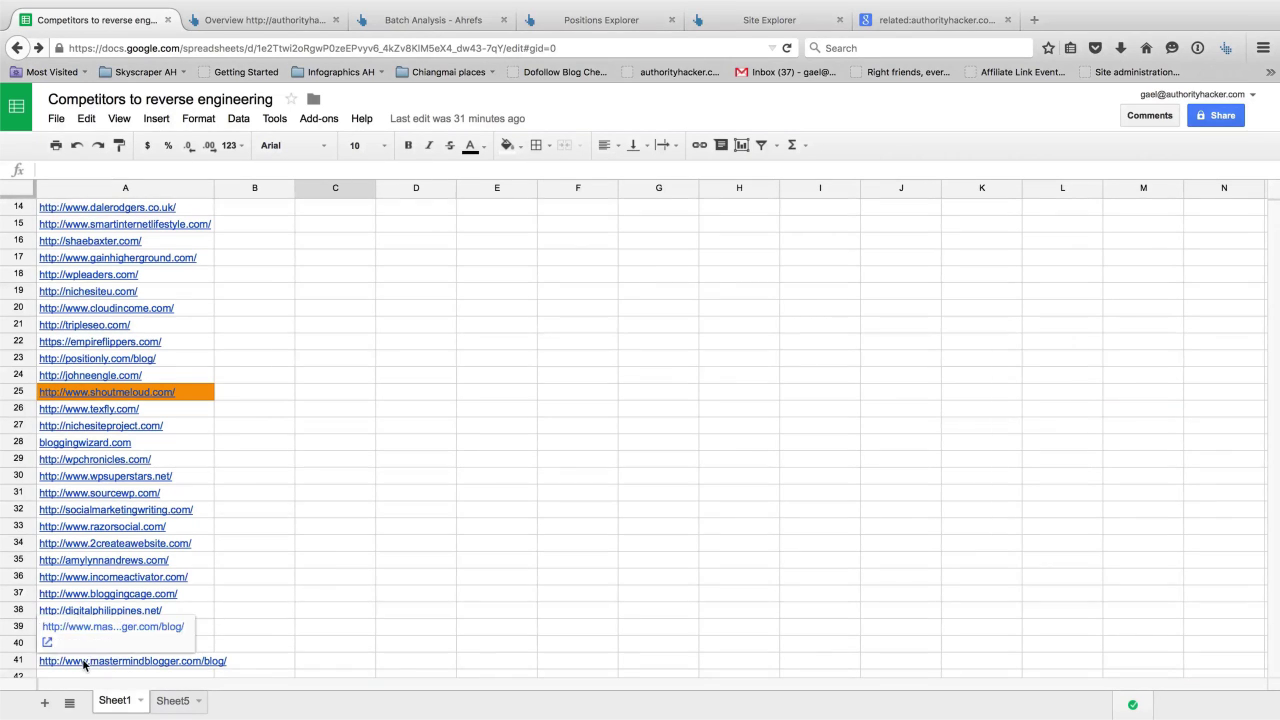
click(318, 632)
drag(94, 664, 118, 222)
key(ctrl+c)
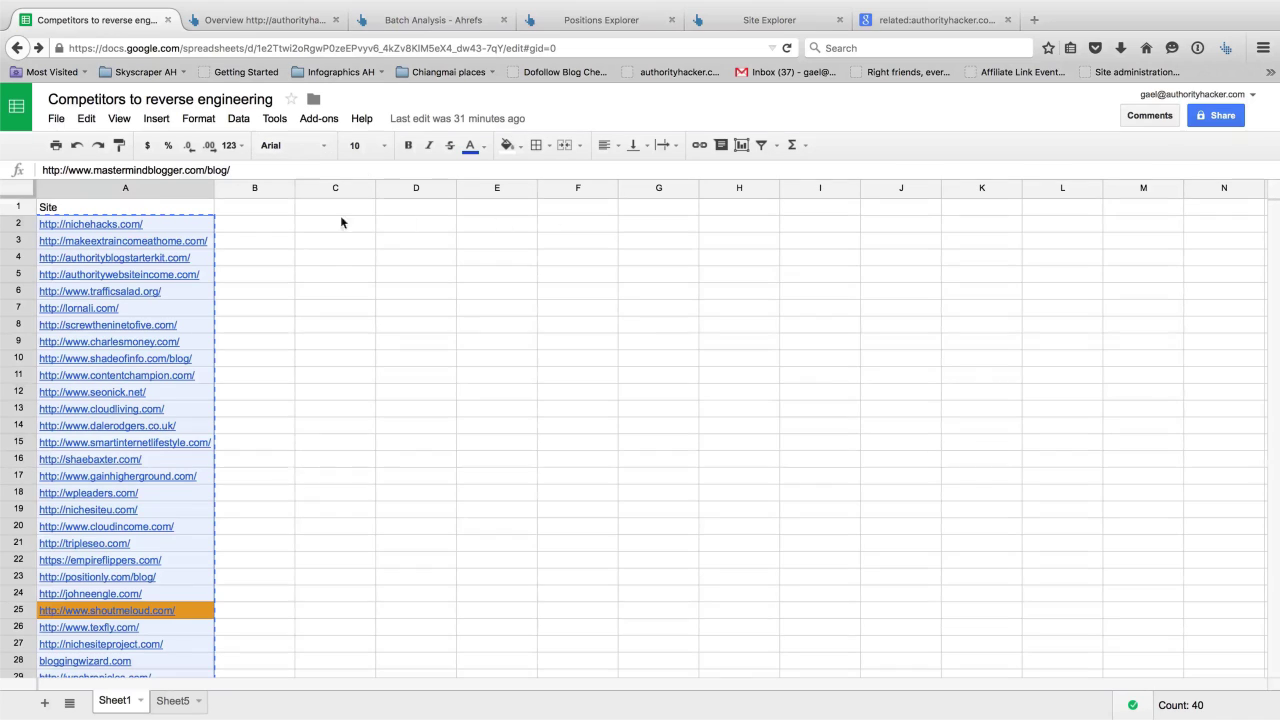
Step: Paste the copied competitor URLs into Ahrefs Batch Analysis and start the analysis
click(252, 20)
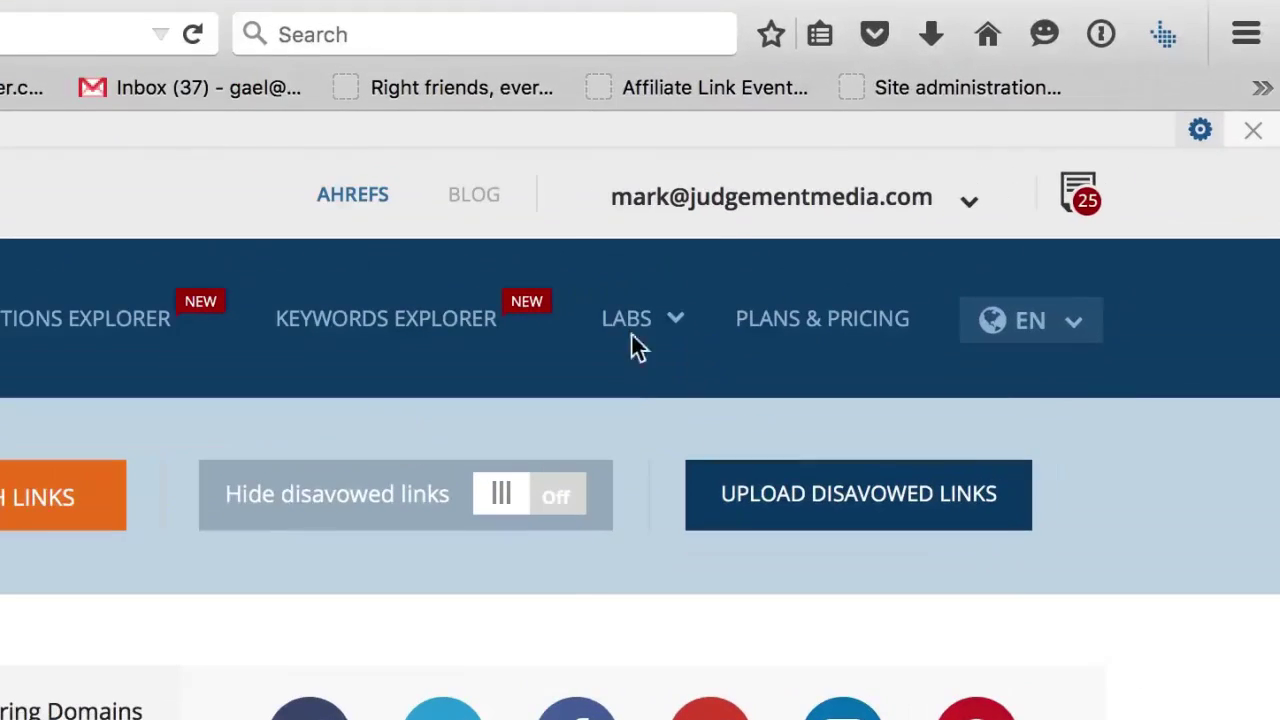
mouse_move(988, 186)
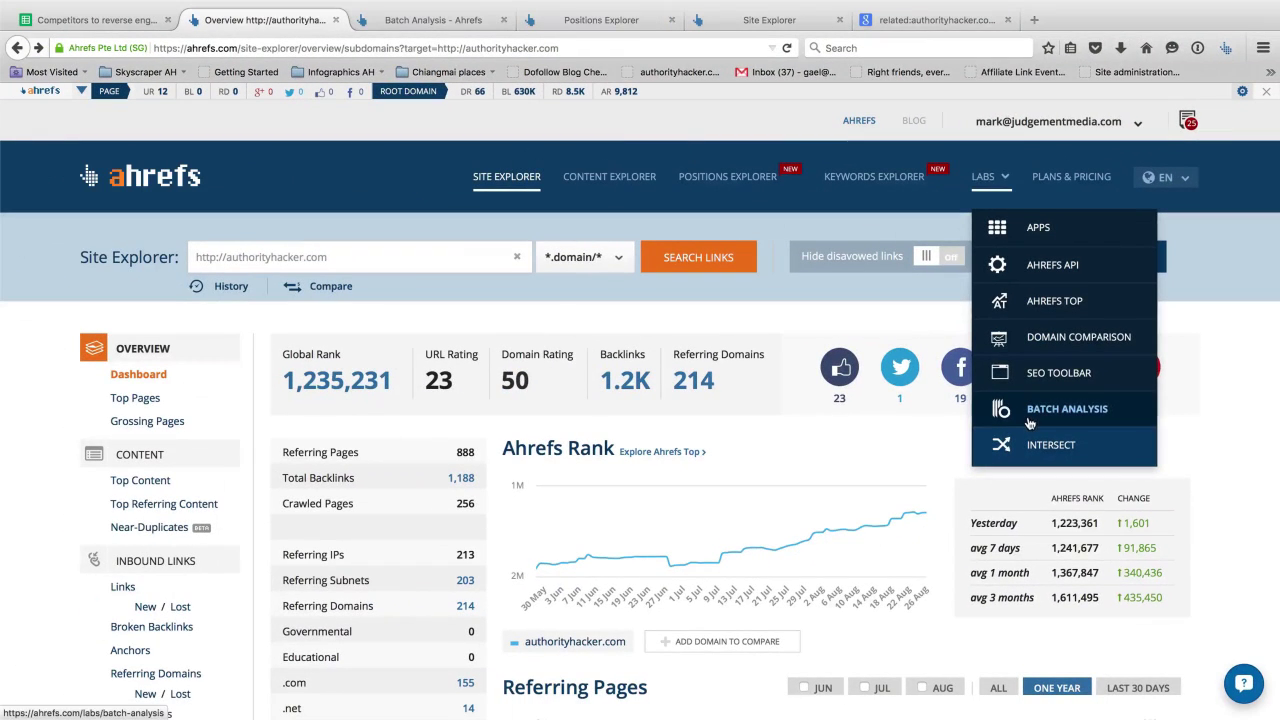
click(388, 27)
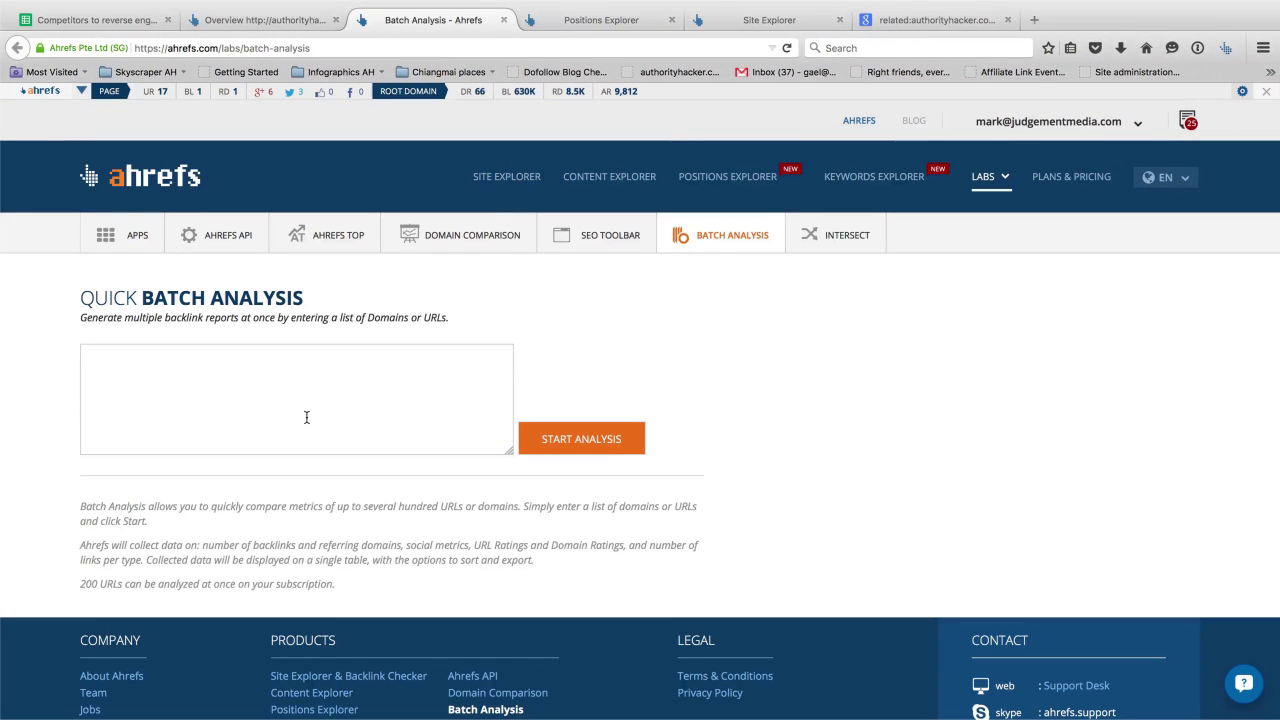
key(super+v)
scroll(294, 403, up, 15)
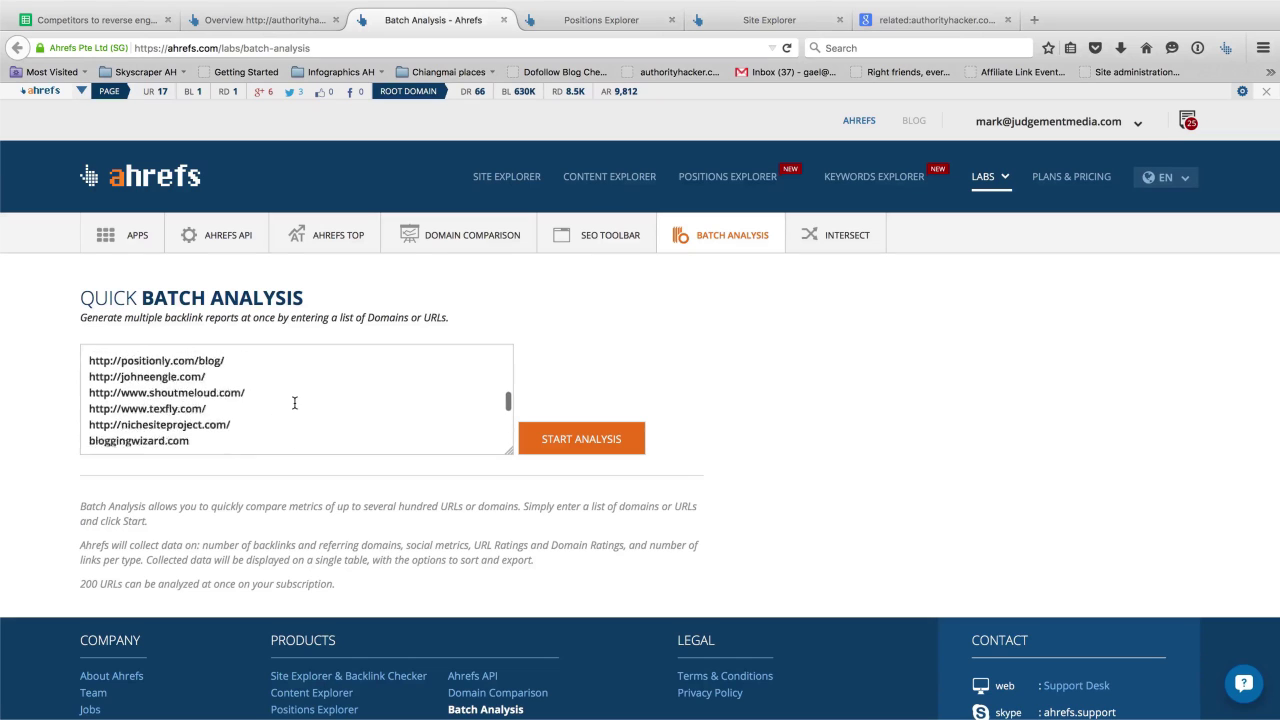
click(585, 440)
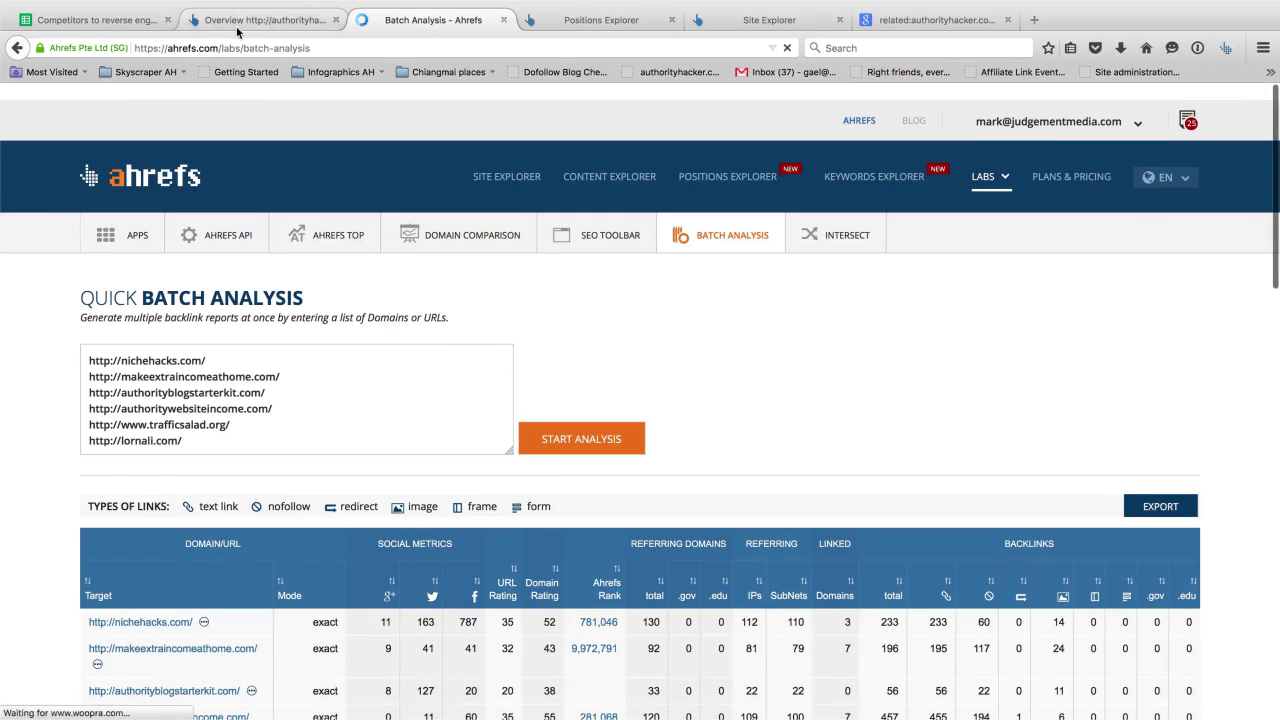
Step: Sort the batch analysis results by Domain Rating in ascending order
click(233, 24)
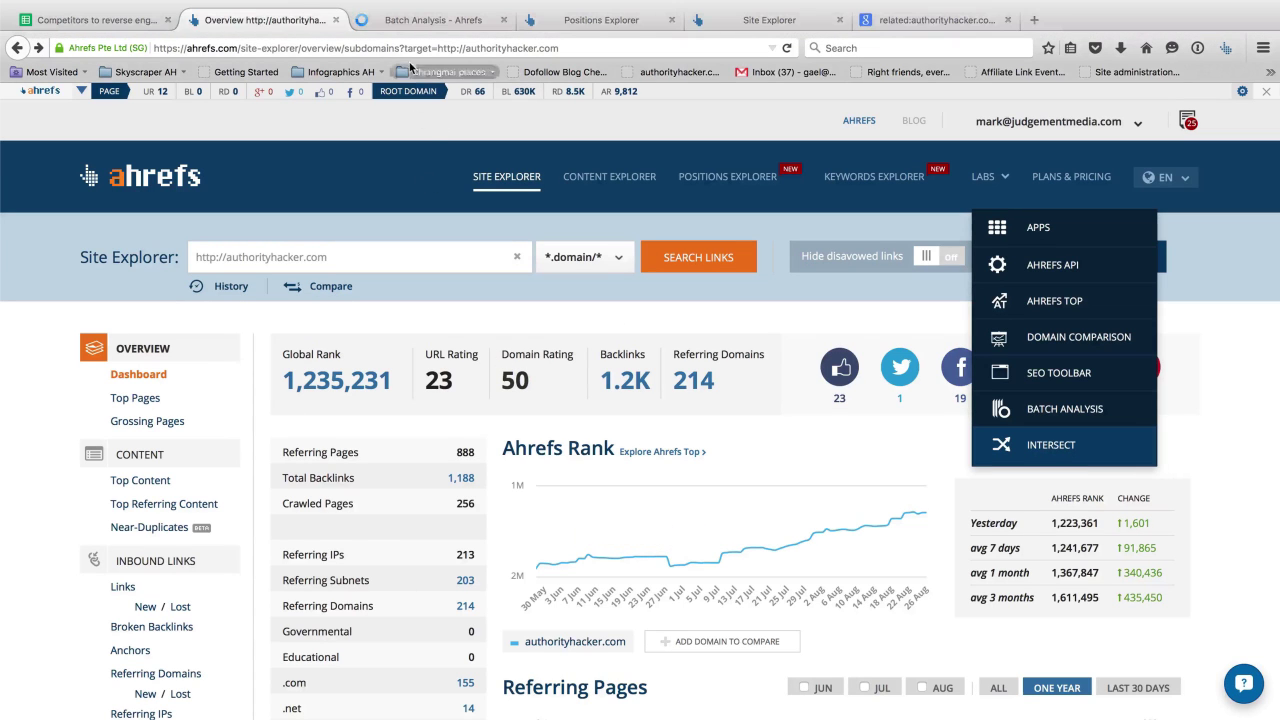
click(430, 20)
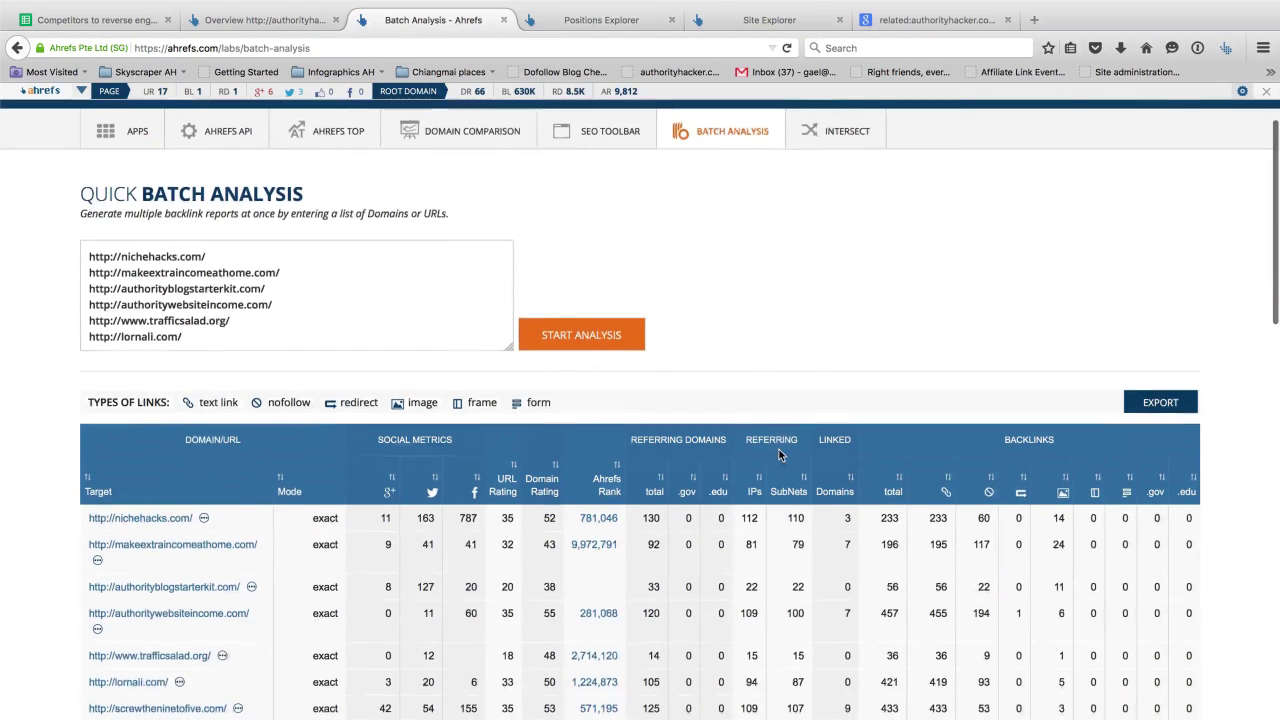
scroll(779, 449, down, 5)
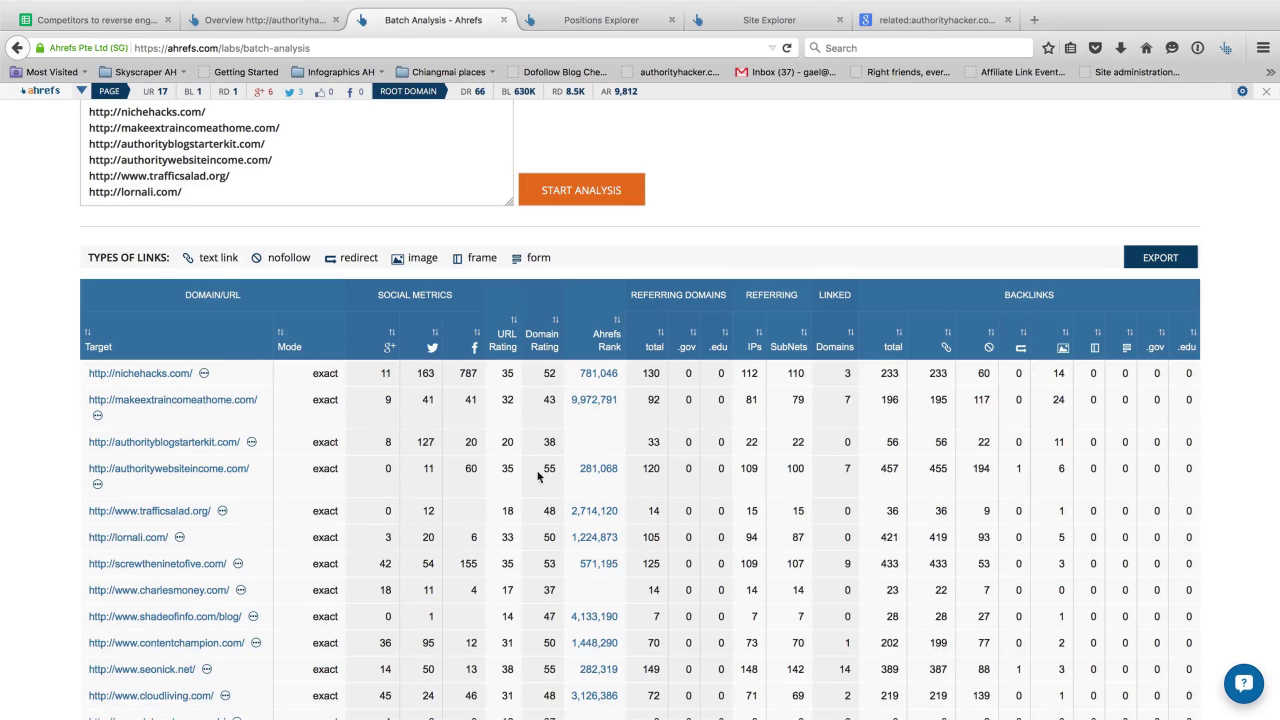
click(548, 340)
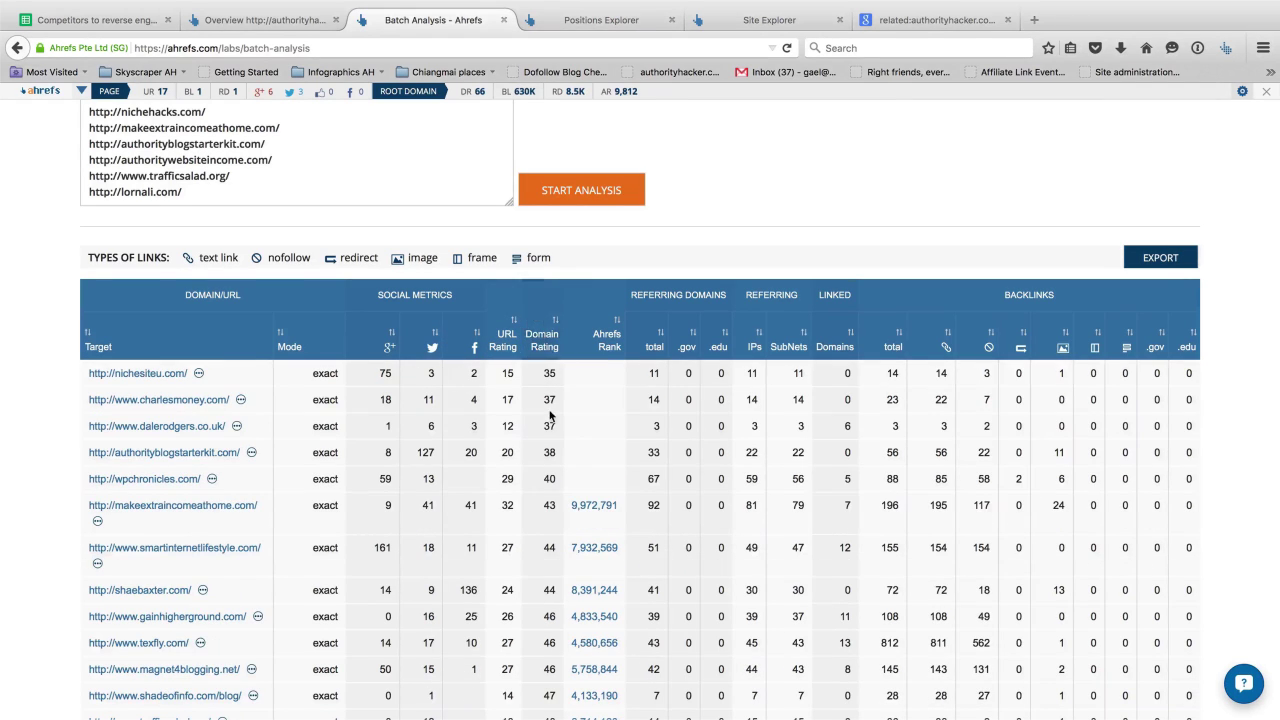
Step: Examine the sorted competitor table, comparing the sites' Domain Rating, Ahrefs Rank and referring domains
scroll(571, 500, down, 3)
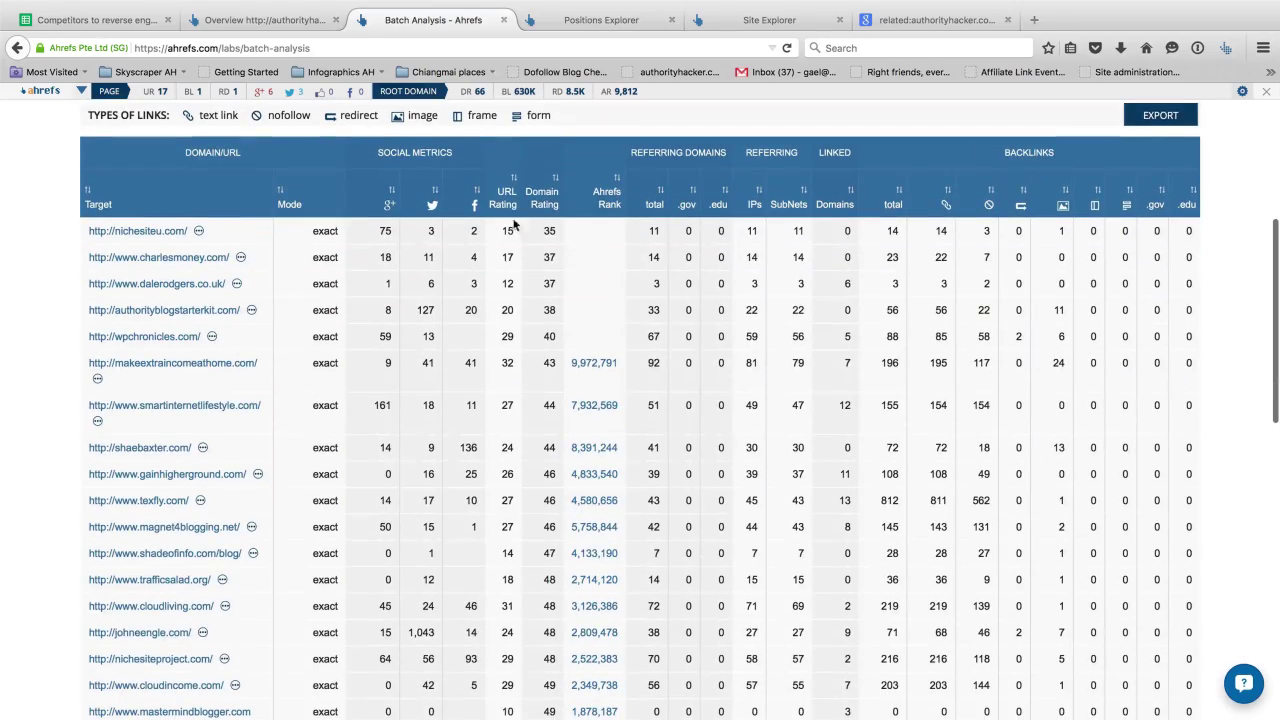
scroll(515, 331, down, 10)
scroll(515, 340, up, 5)
scroll(540, 485, up, 3)
scroll(600, 530, down, 2)
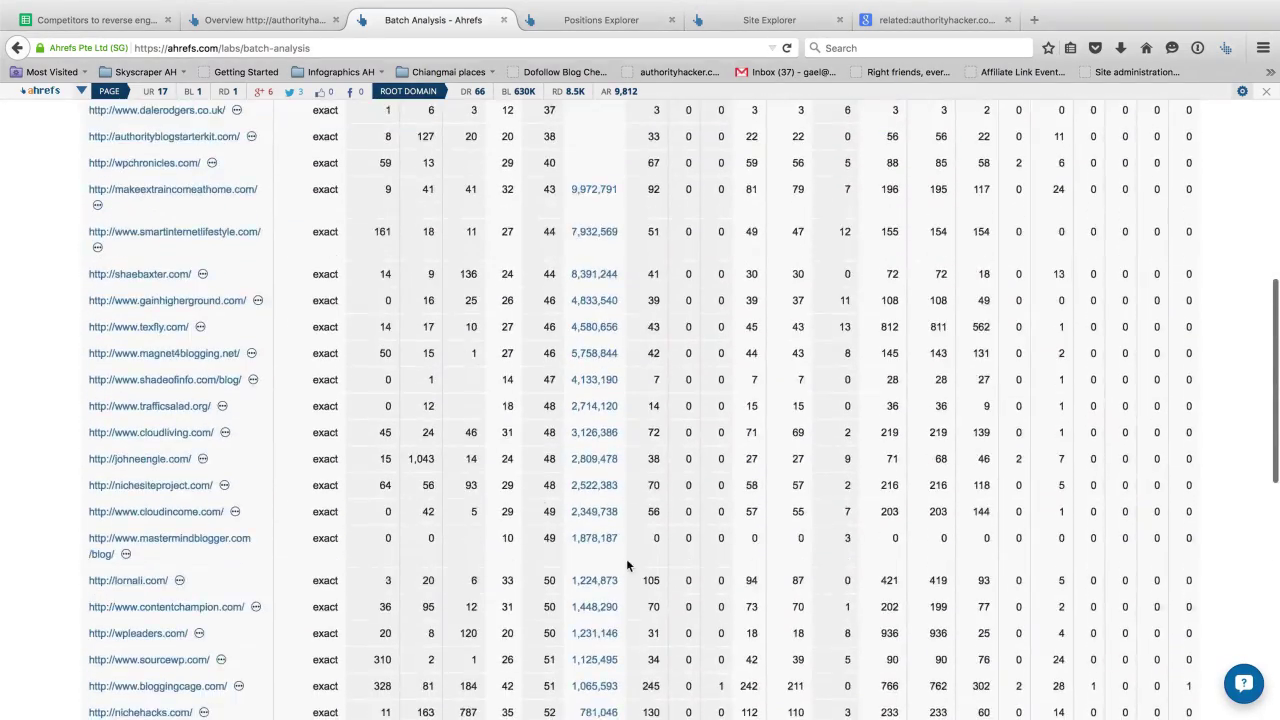
click(231, 524)
scroll(538, 245, up, 2)
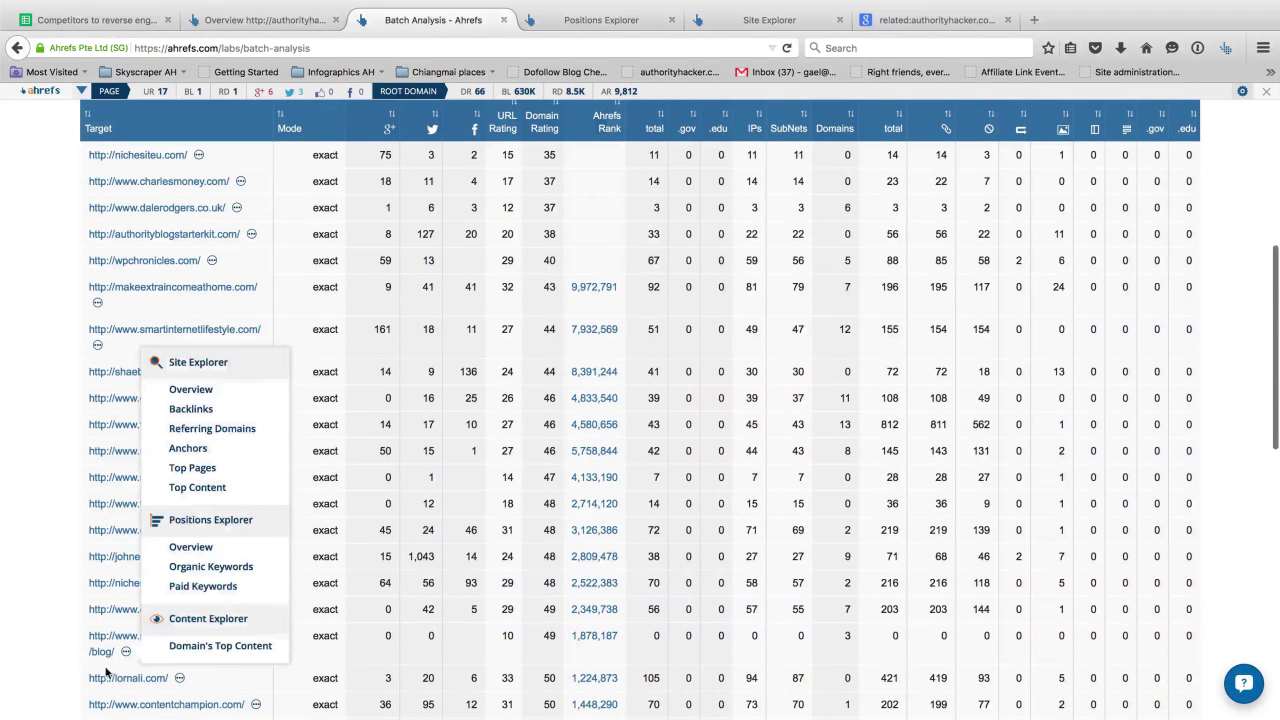
scroll(71, 625, down, 1)
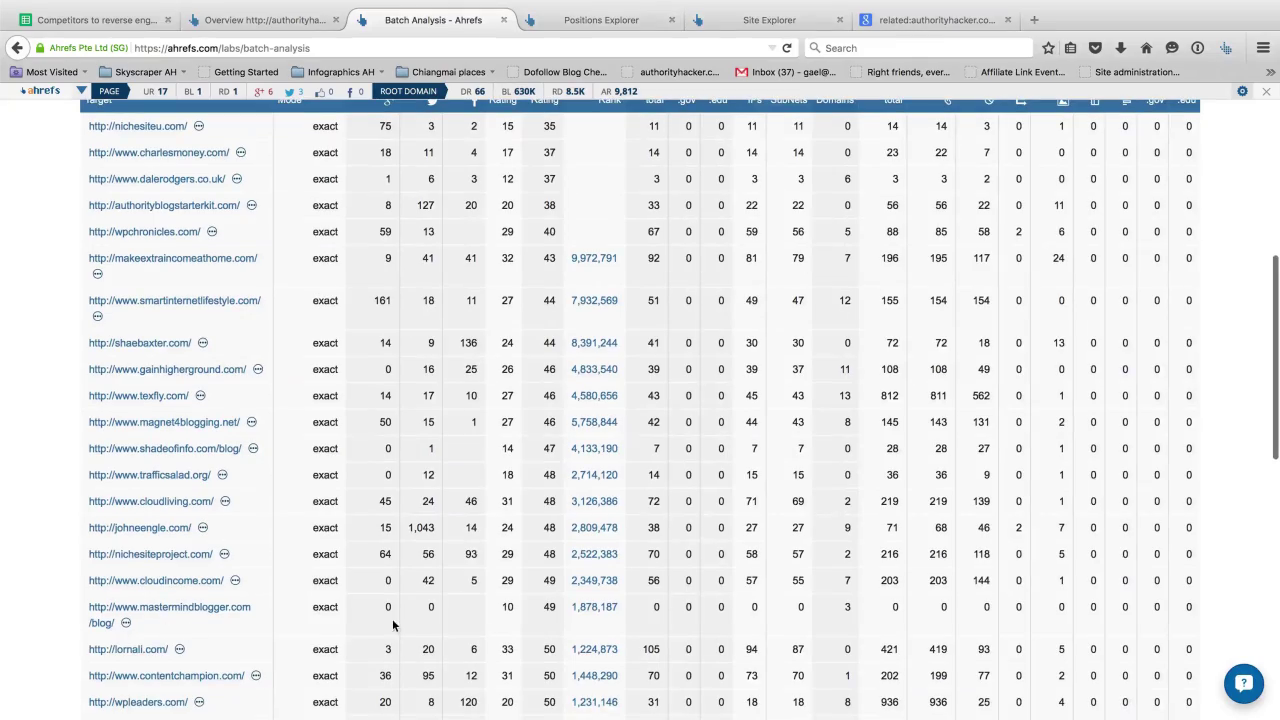
Step: Review the rest of the batch results, from mid-range to the highest Domain Ratings, to pick a competitor to reverse engineer
scroll(393, 626, down, 3)
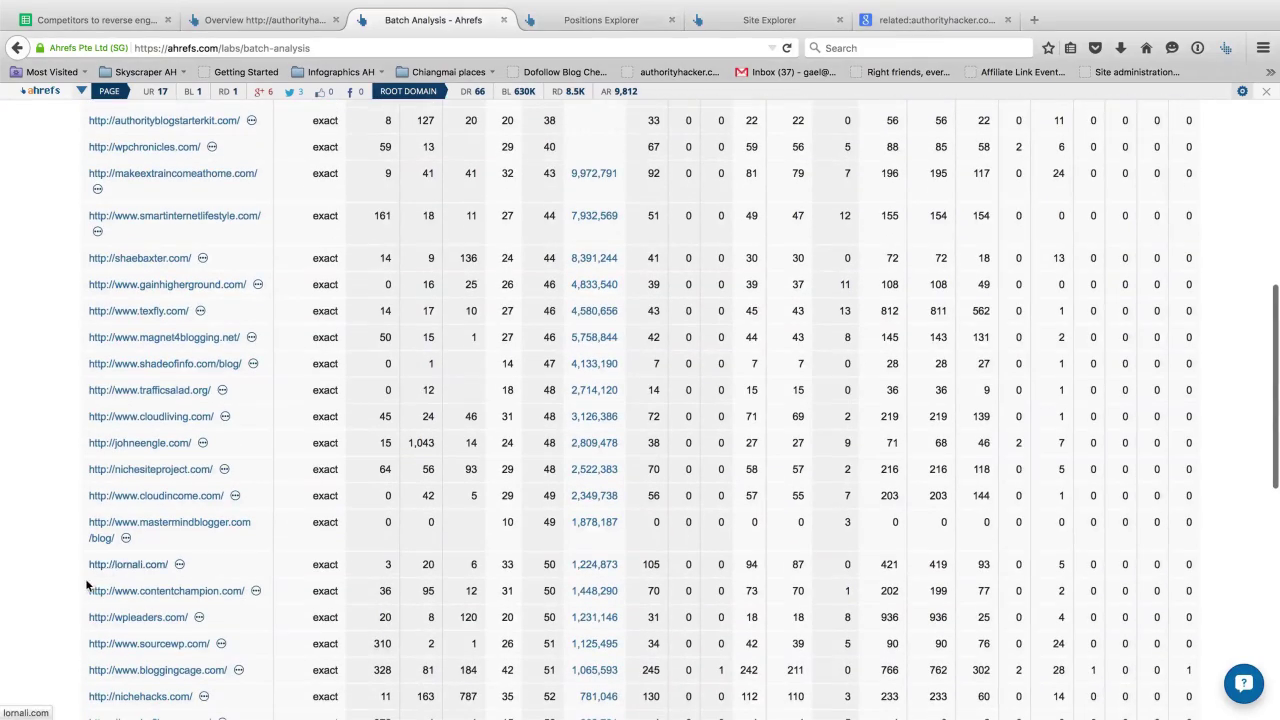
scroll(123, 575, down, 9)
scroll(123, 578, down, 6)
scroll(123, 578, up, 8)
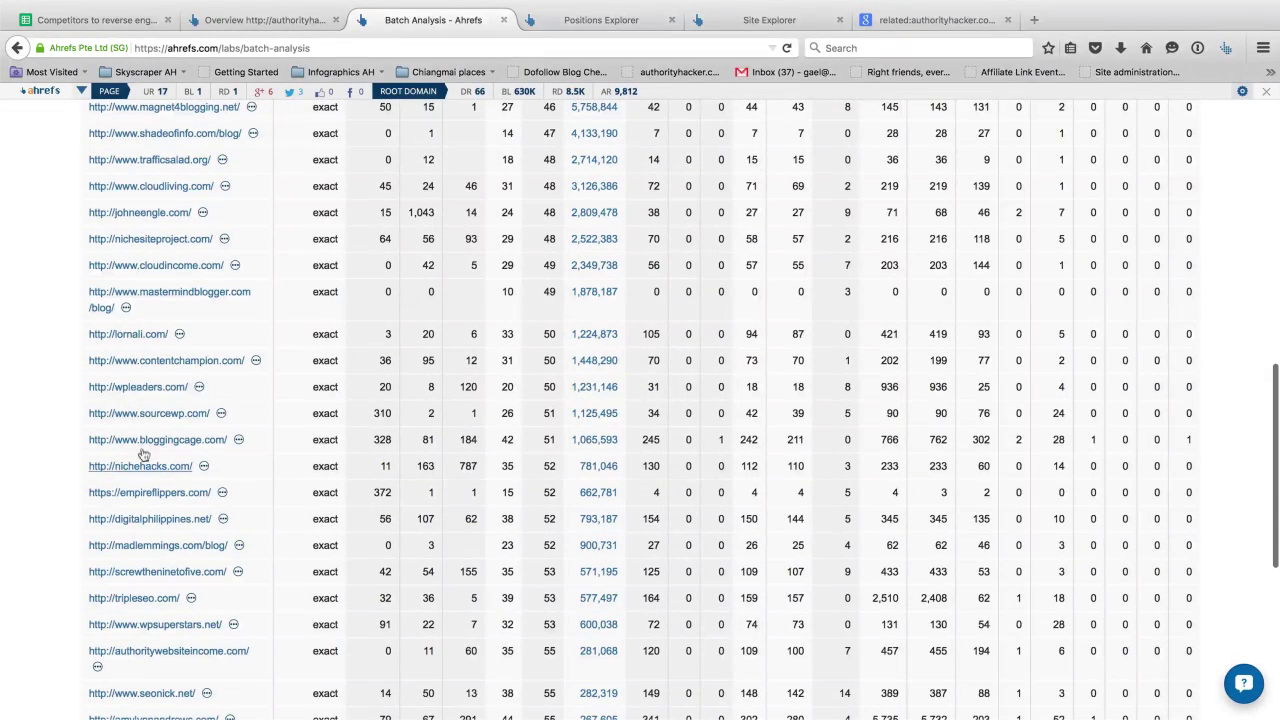
scroll(180, 446, down, 1)
scroll(180, 446, down, 10)
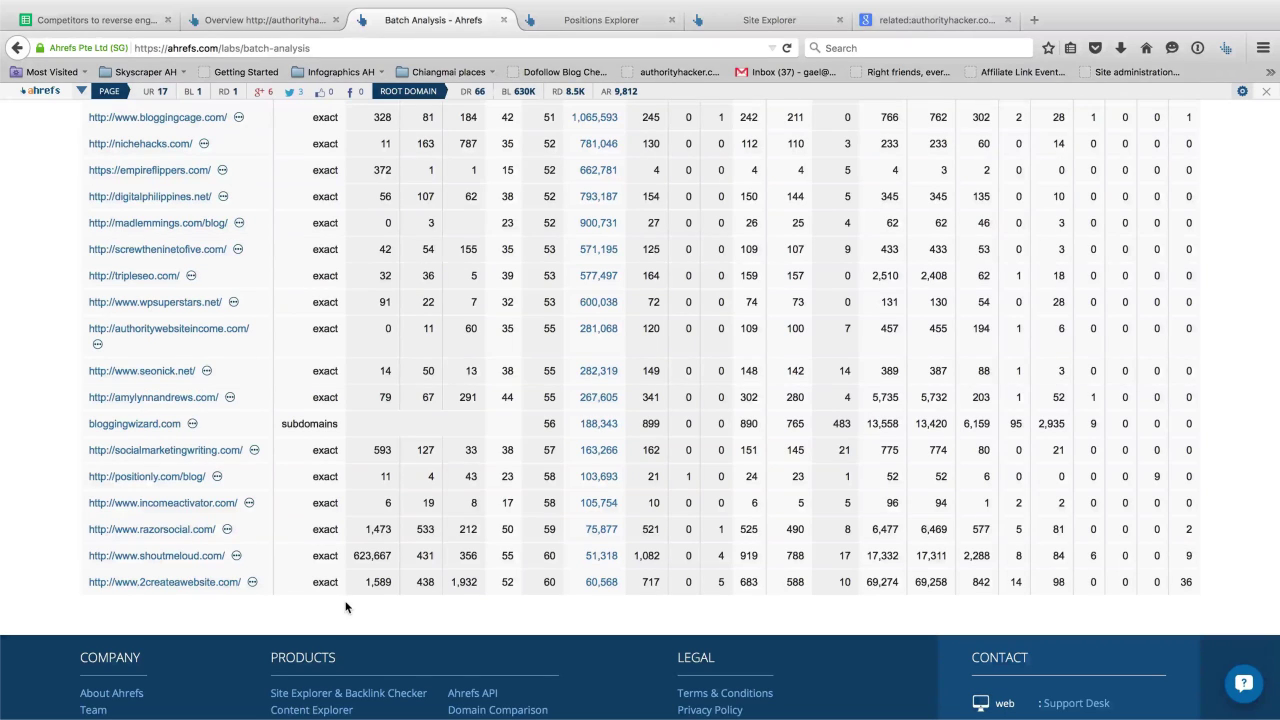
scroll(346, 607, up, 6)
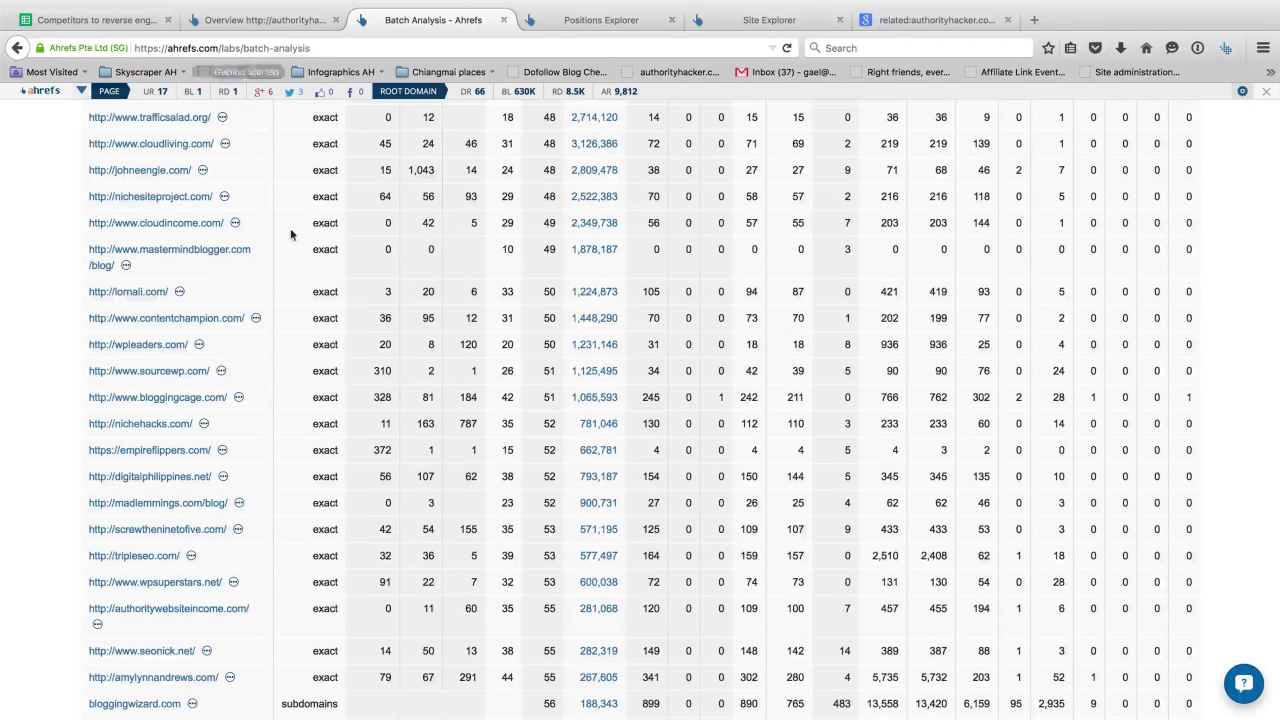
scroll(593, 361, up, 1)
scroll(470, 330, up, 3)
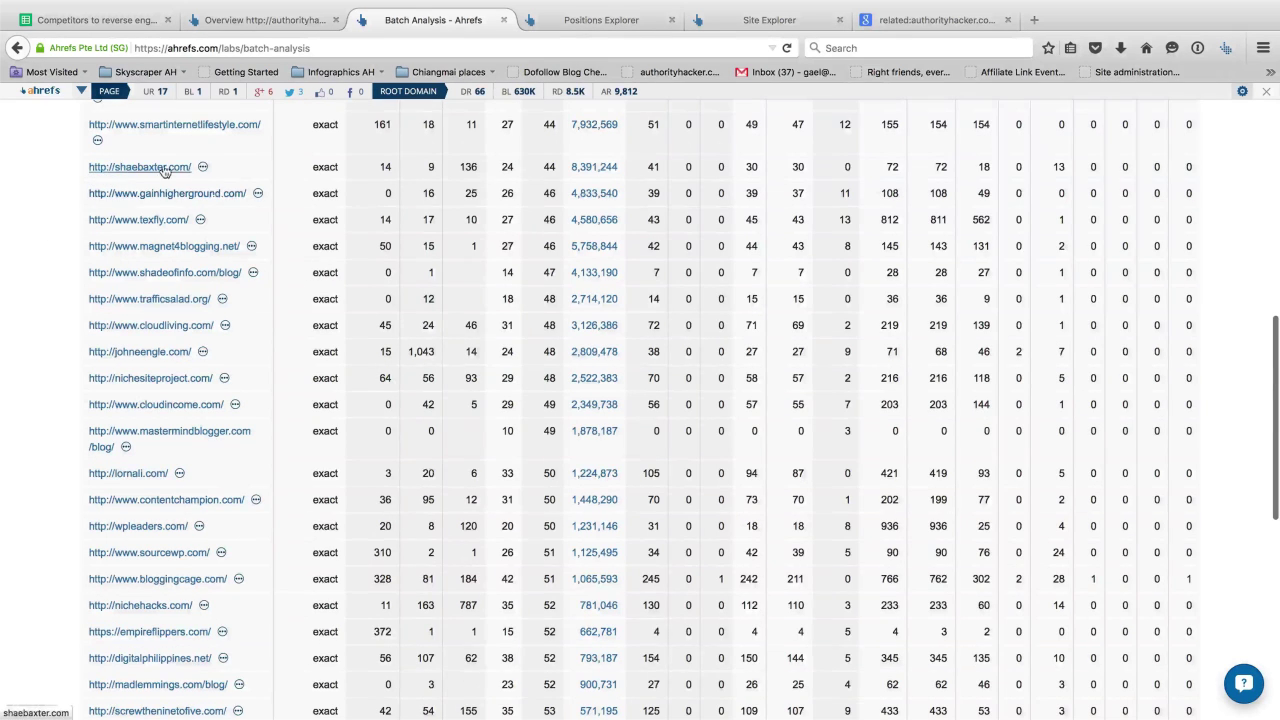
scroll(162, 165, up, 2)
scroll(300, 354, down, 1)
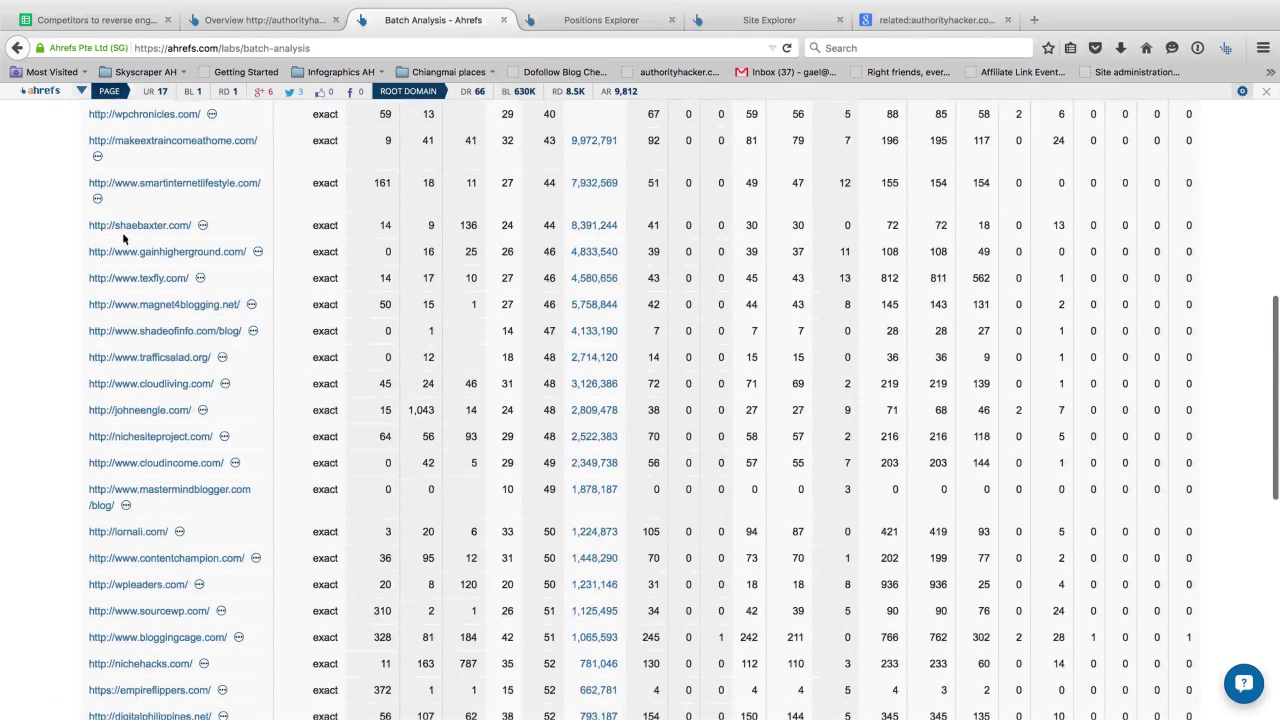
scroll(300, 294, down, 10)
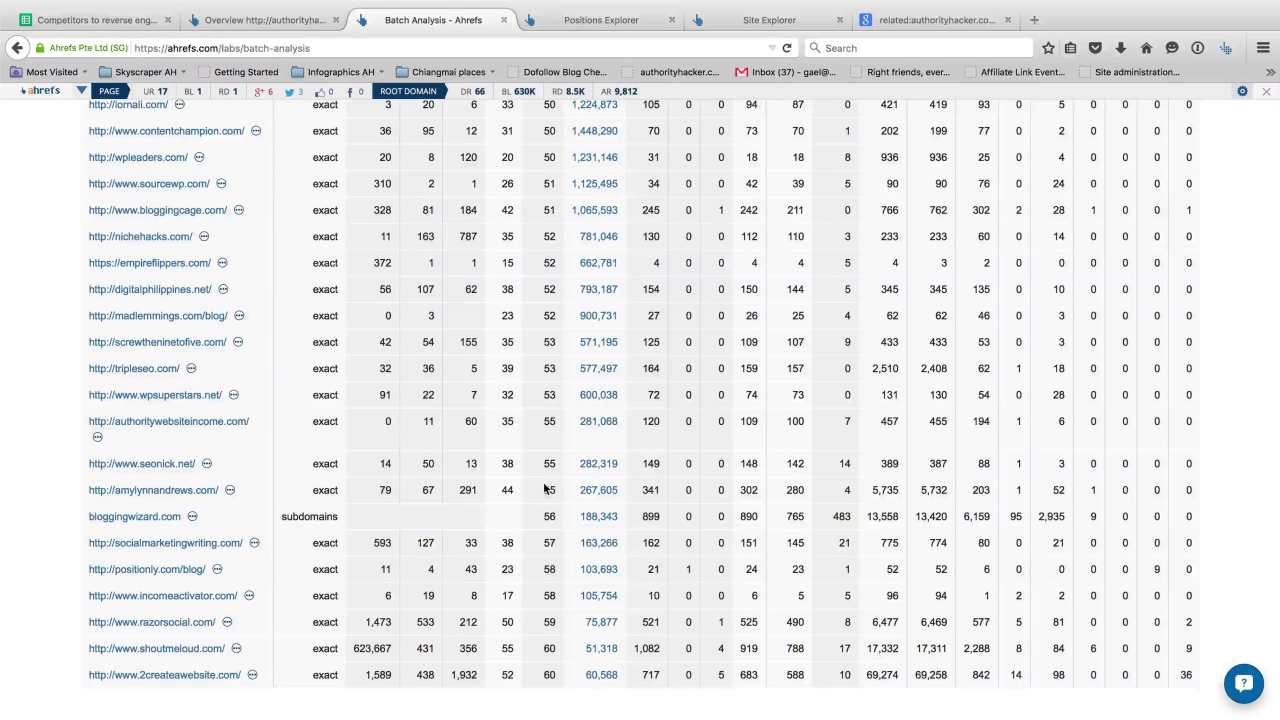
Step: Copy the amylynnandrews.com URL from the batch results and look the site up in Ahrefs Positions Explorer
click(229, 490)
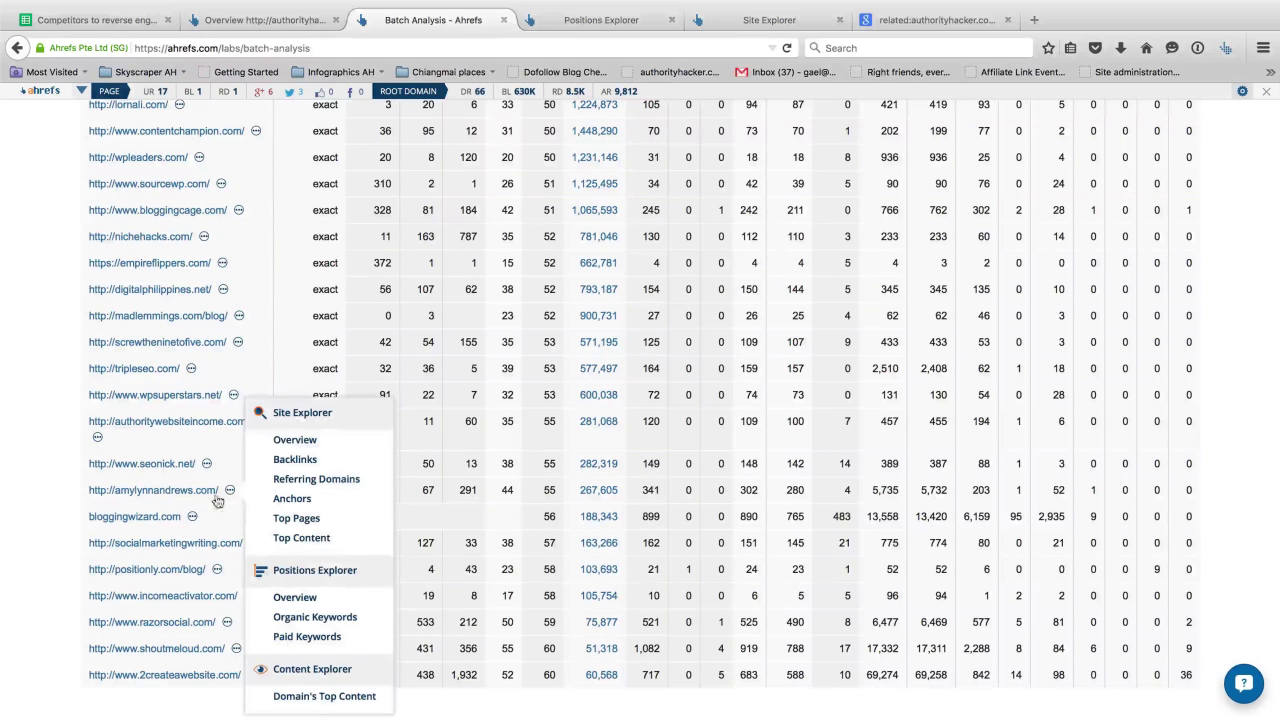
drag(222, 490, 86, 489)
key(ctrl+c)
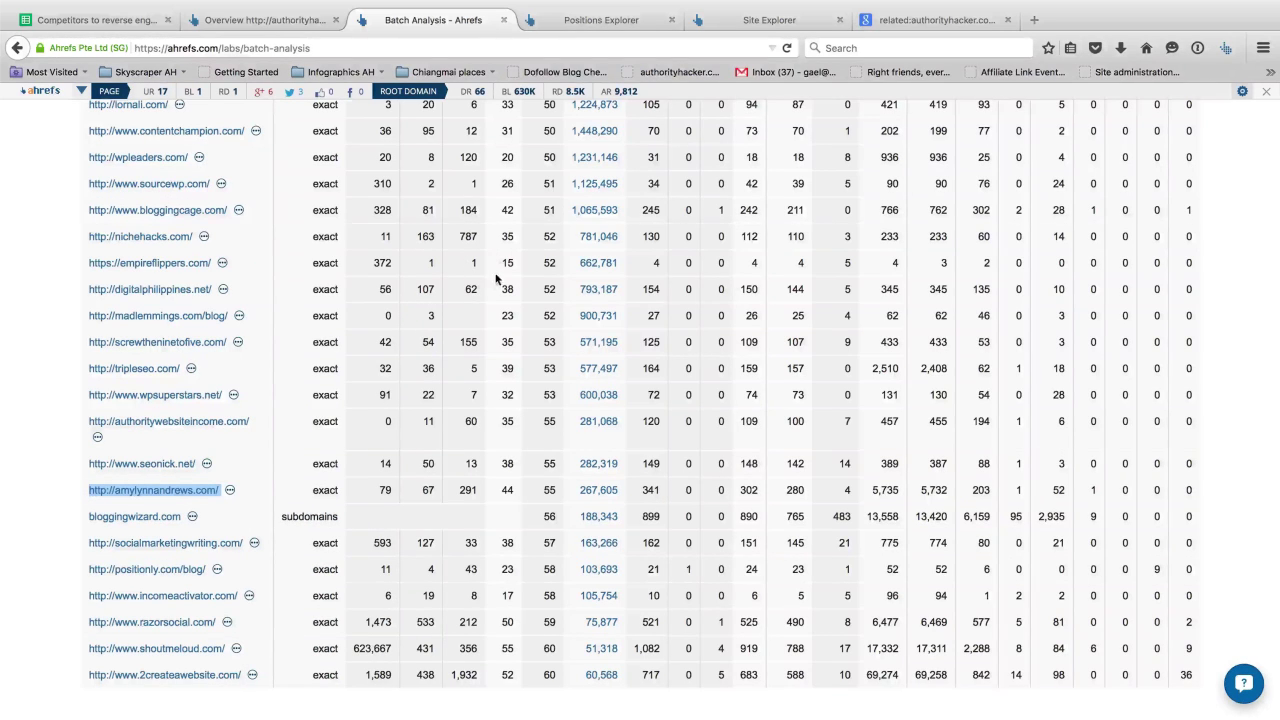
scroll(386, 380, up, 15)
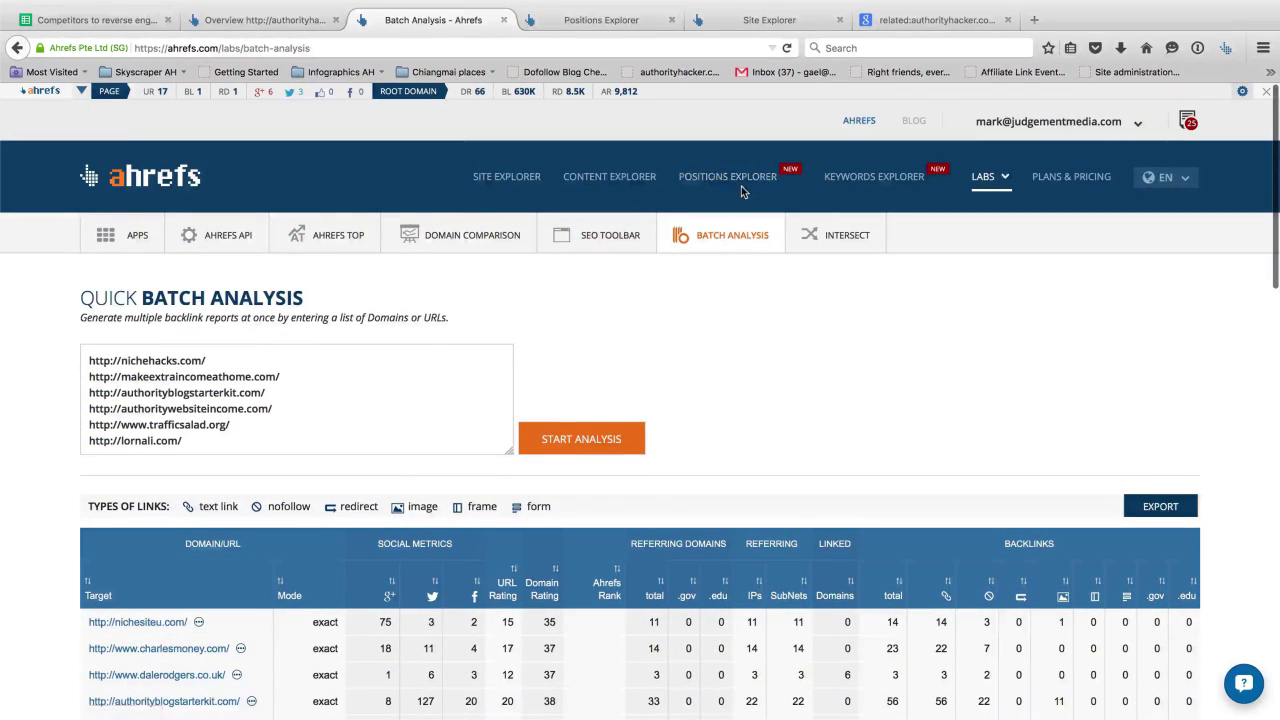
click(566, 28)
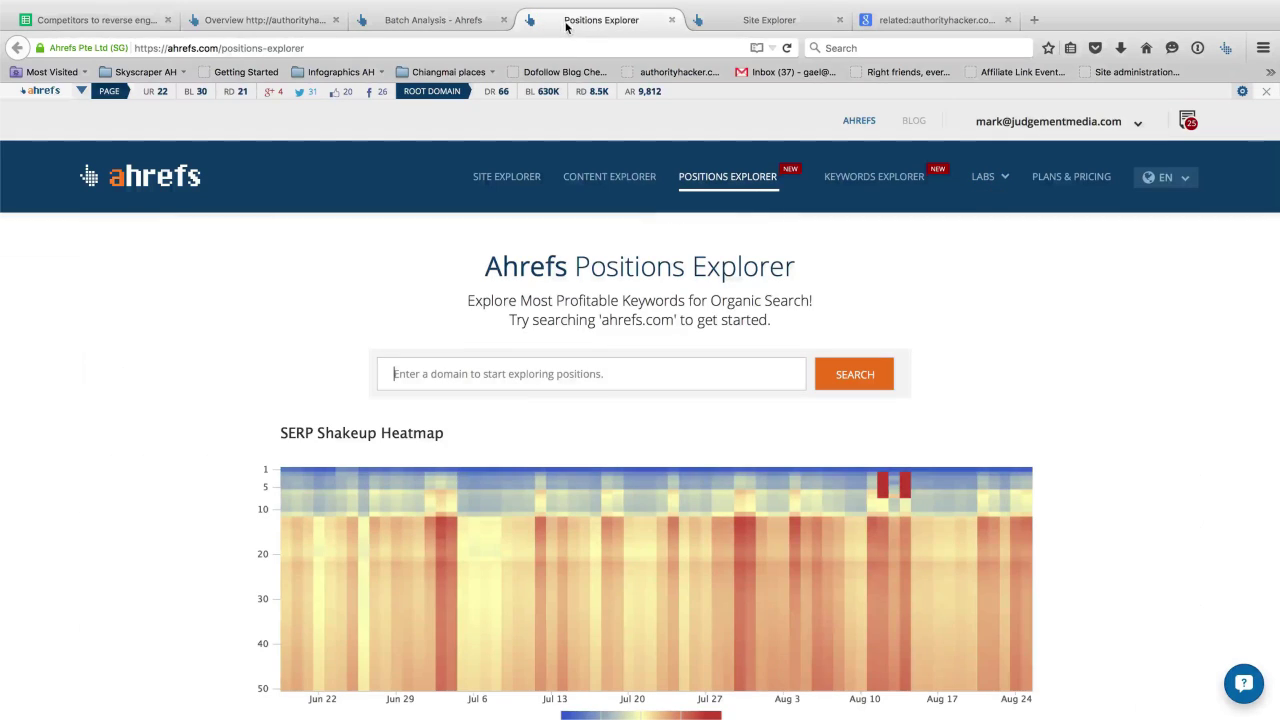
click(564, 372)
key(ctrl+v)
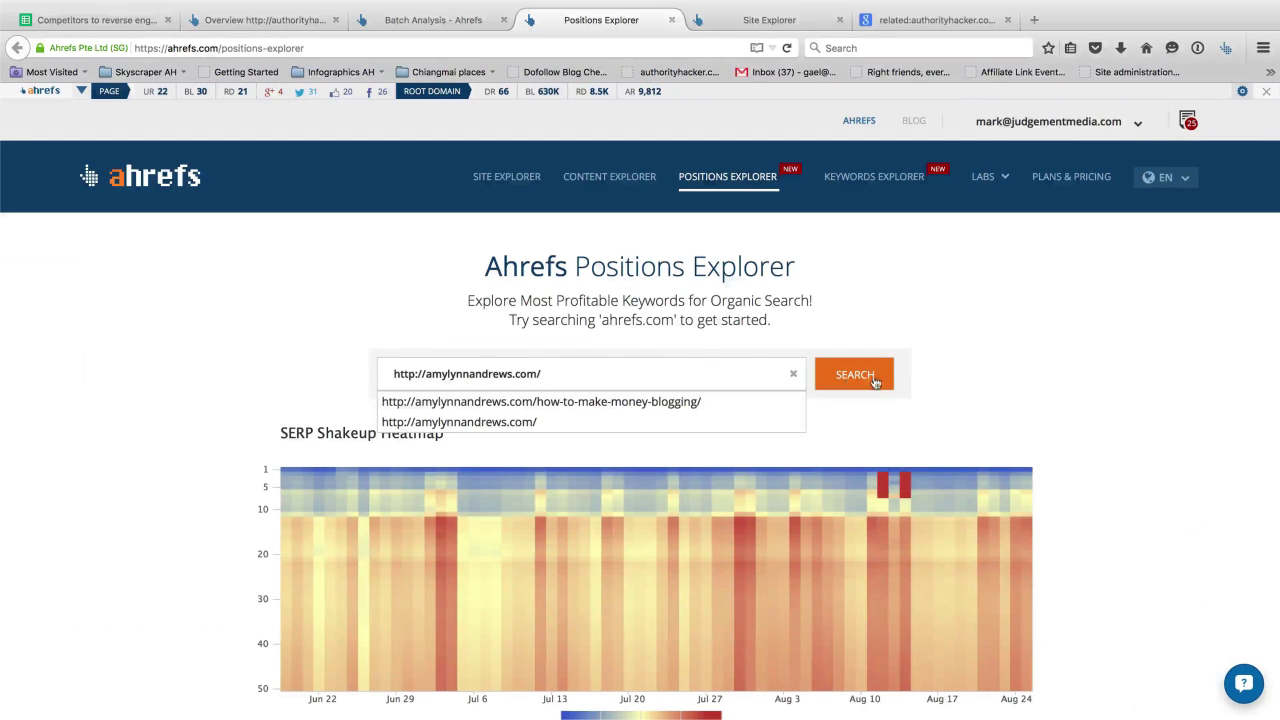
click(873, 377)
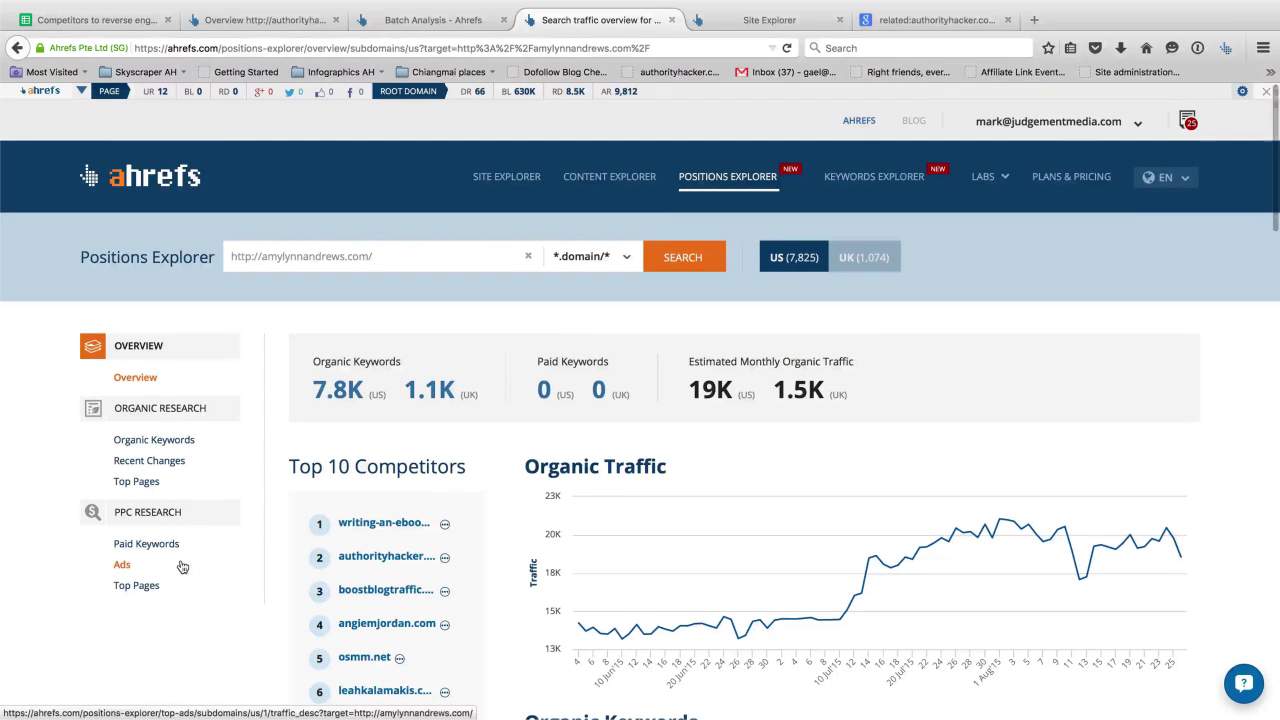
Step: Review the site's organic traffic and keyword trends, and open its organic Top Pages report
scroll(605, 615, down, 3)
scroll(618, 625, down, 3)
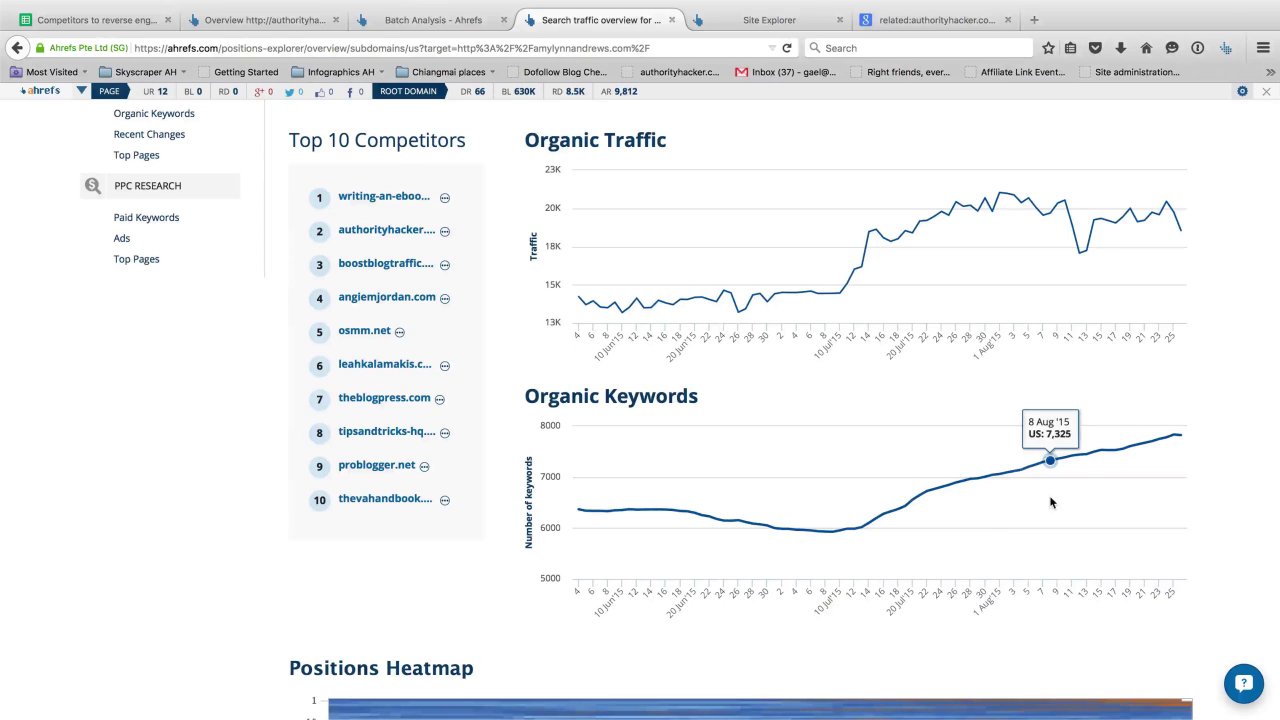
scroll(469, 554, up, 5)
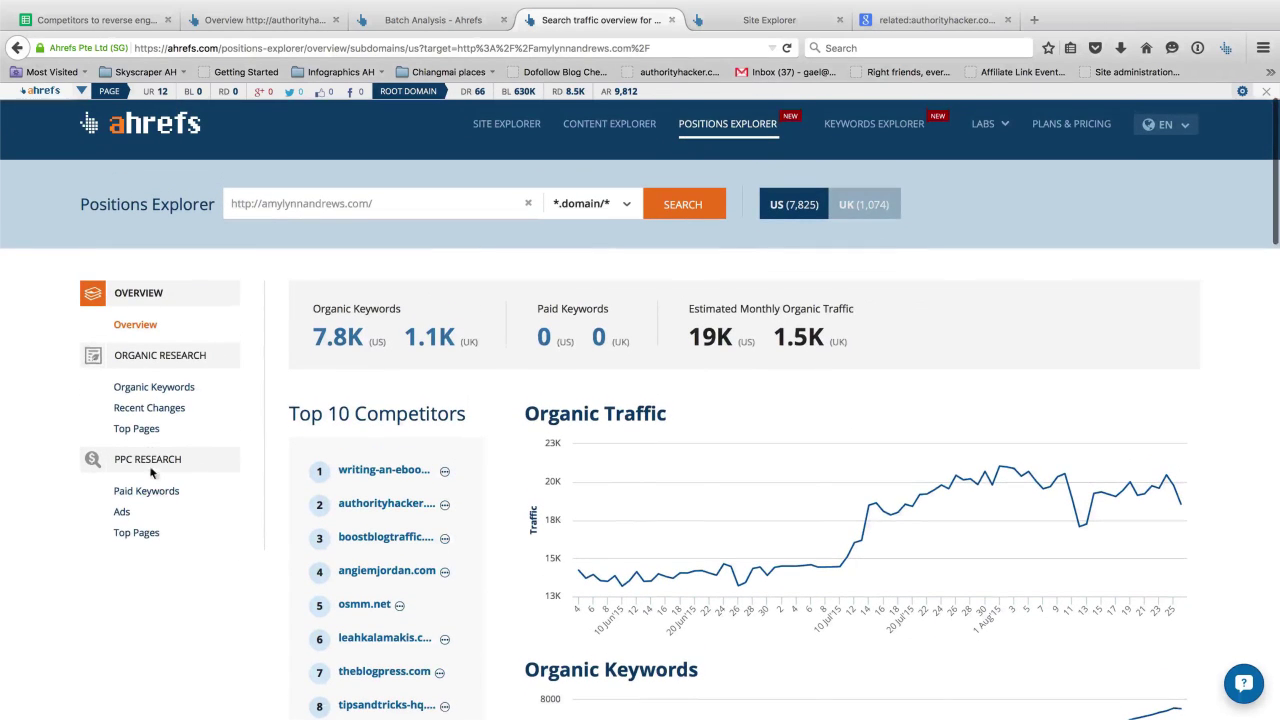
click(154, 429)
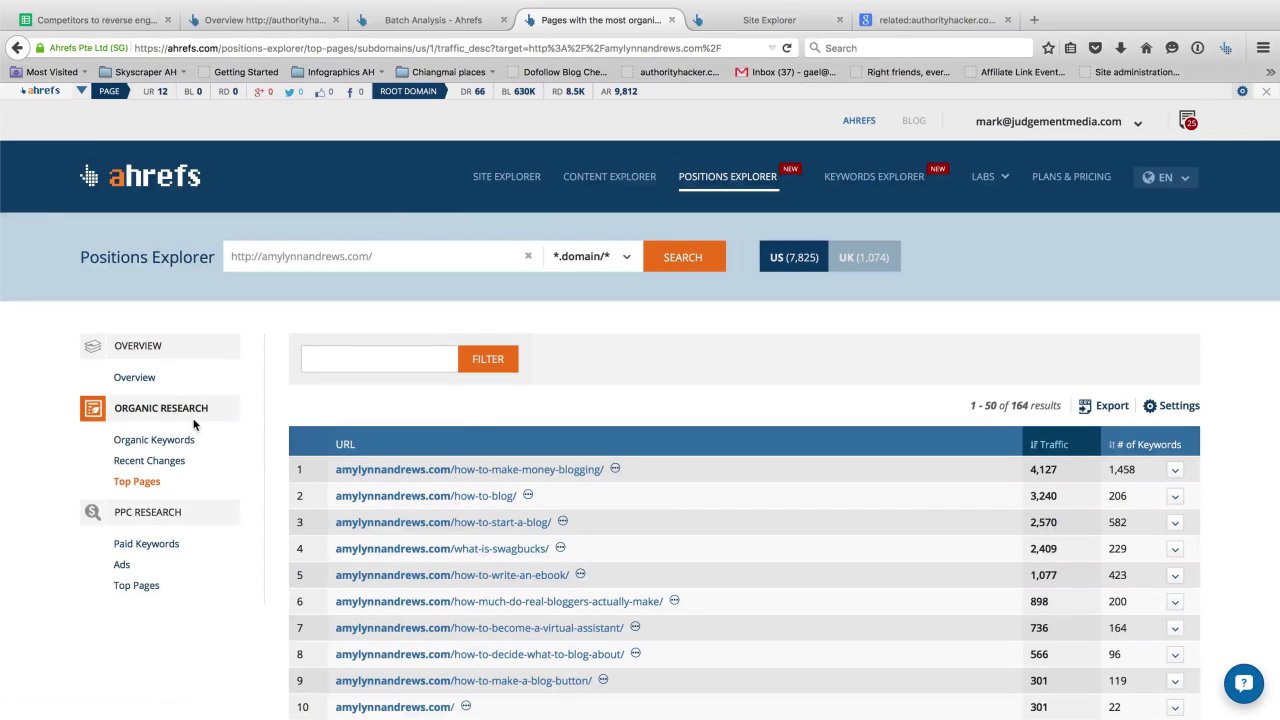
scroll(800, 452, down, 2)
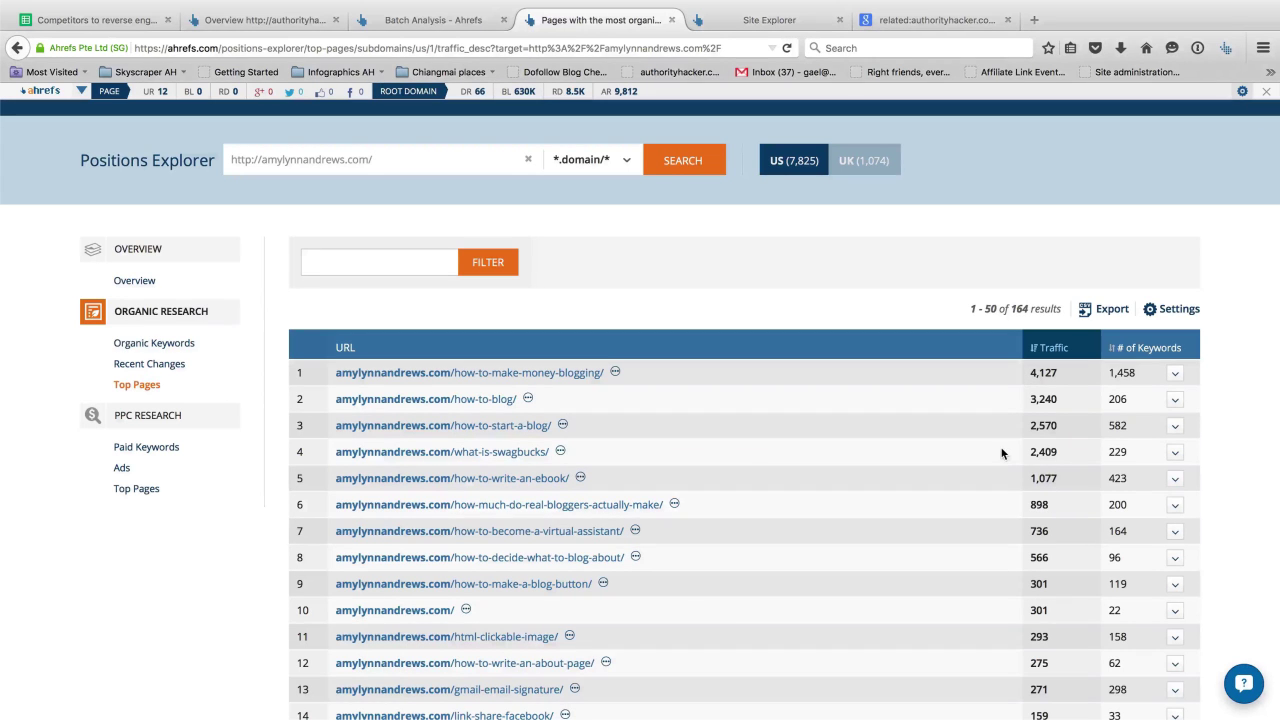
scroll(1012, 490, down, 3)
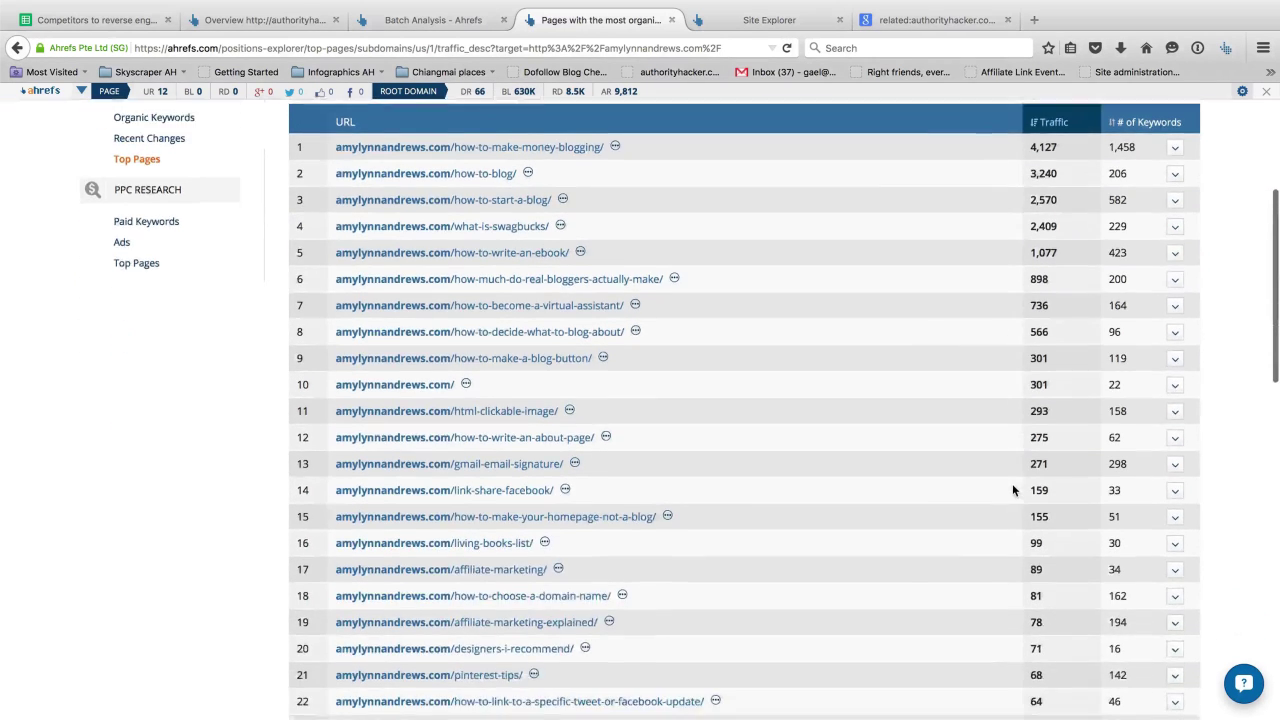
scroll(1012, 490, up, 2)
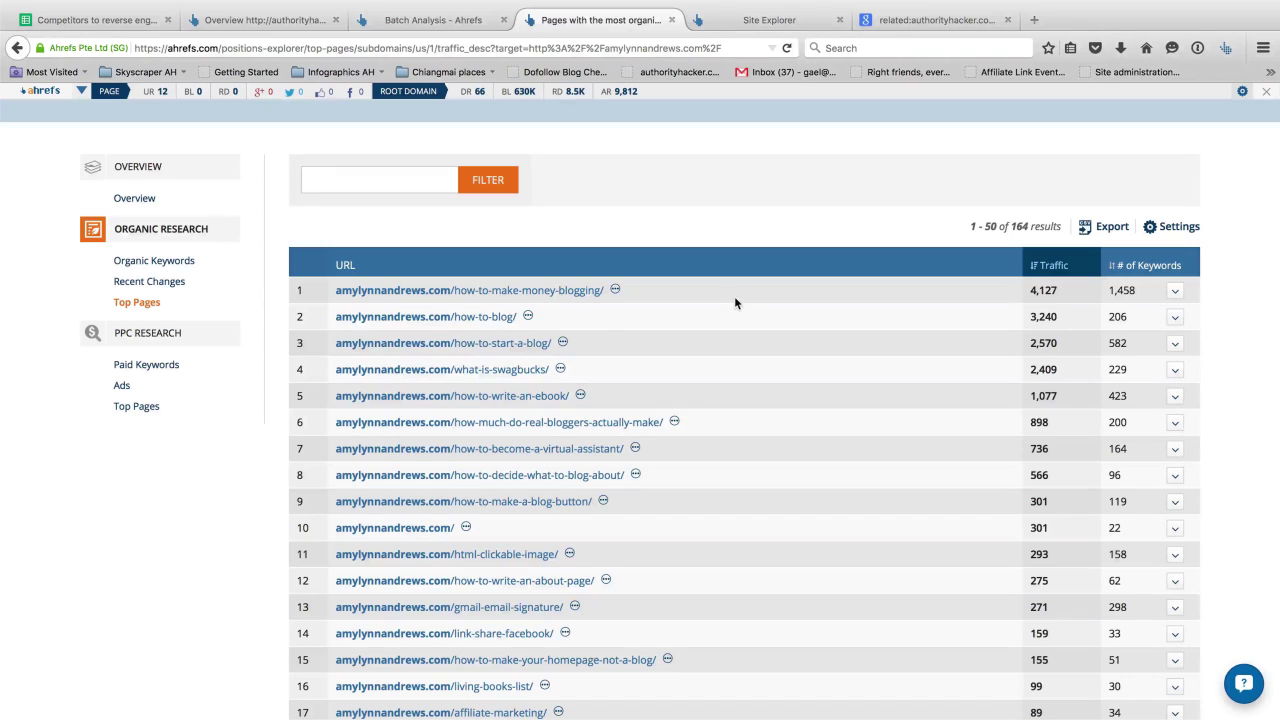
click(528, 316)
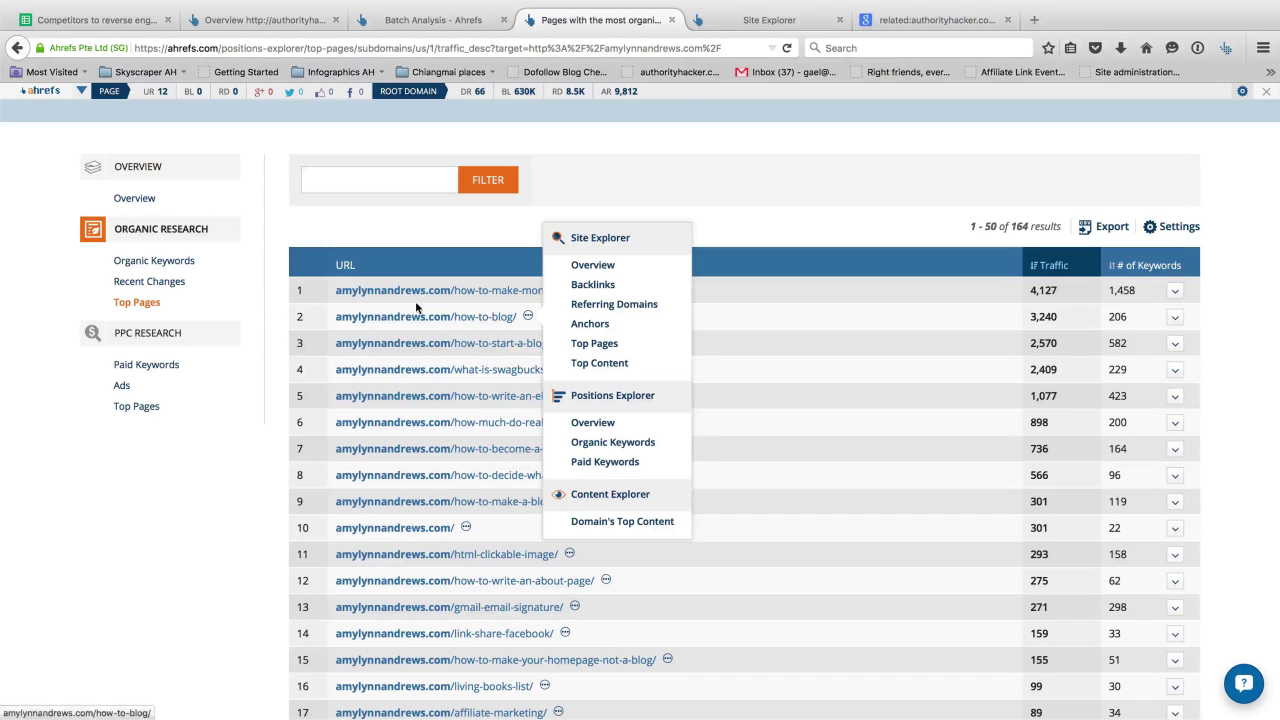
Step: Expand the ranking keywords of the /how-to-make-money-blogging/ page and examine its main search terms and positions
click(1176, 290)
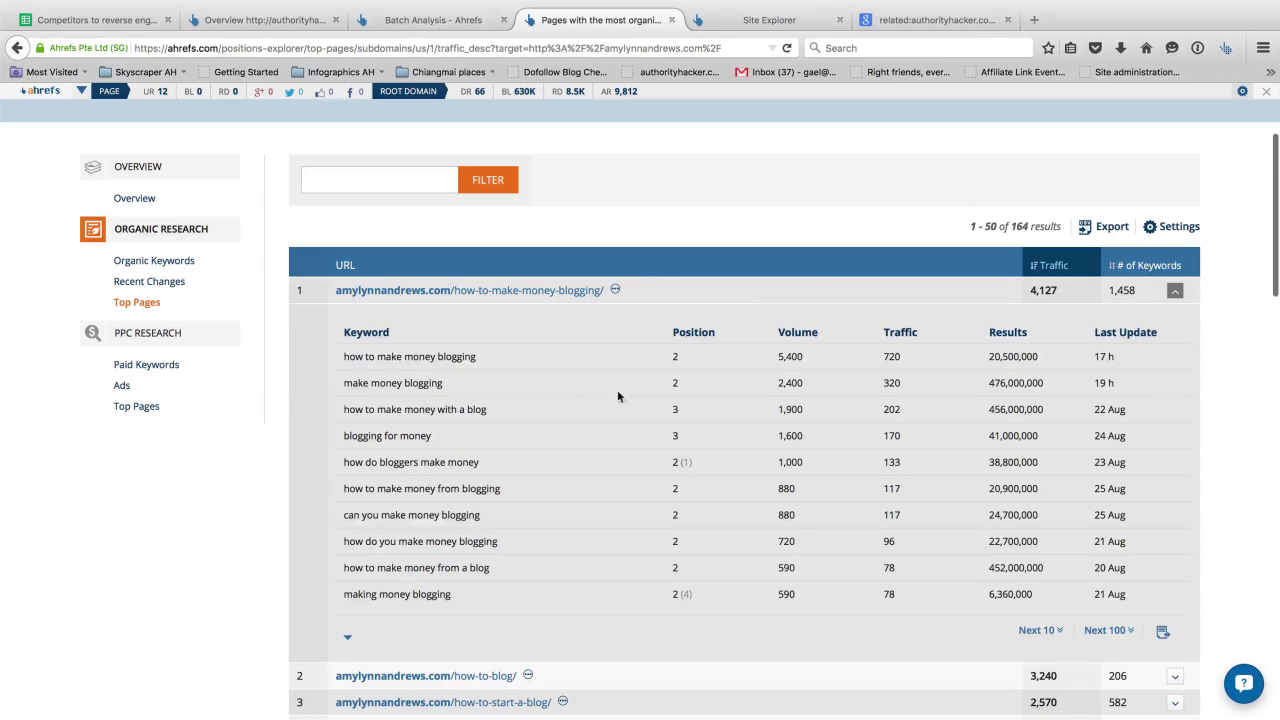
drag(375, 360, 538, 365)
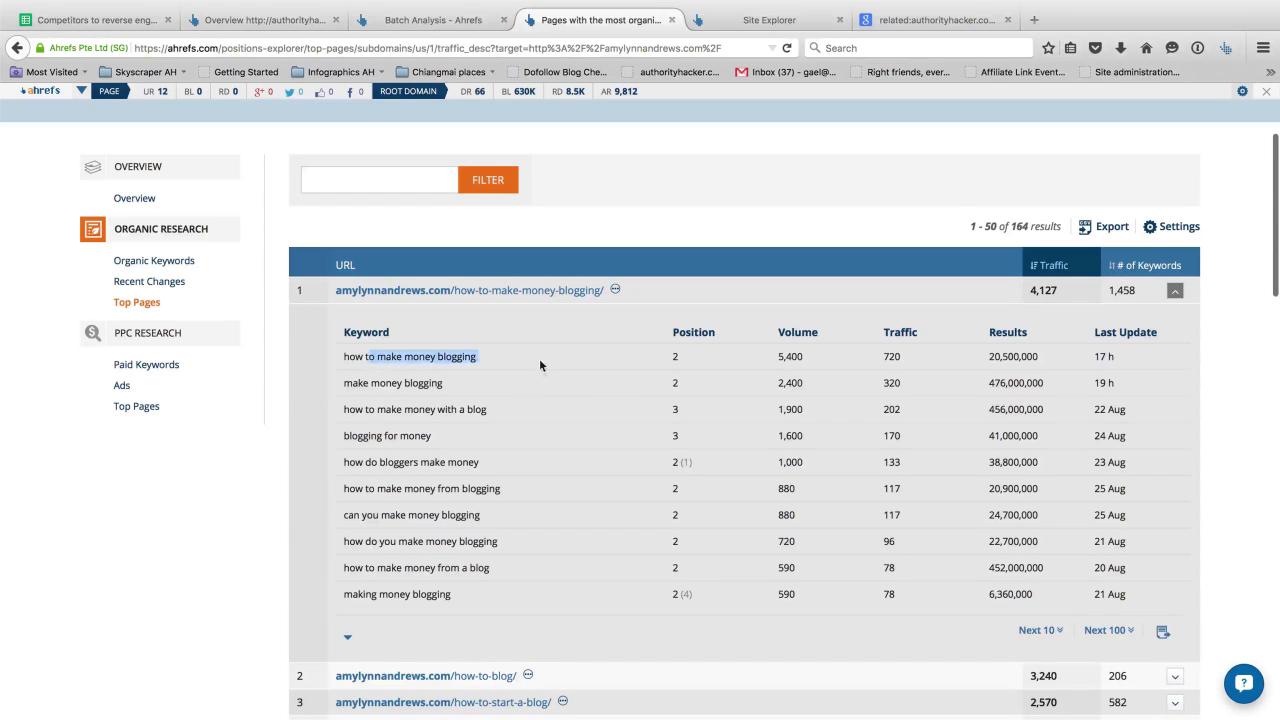
drag(355, 387, 515, 388)
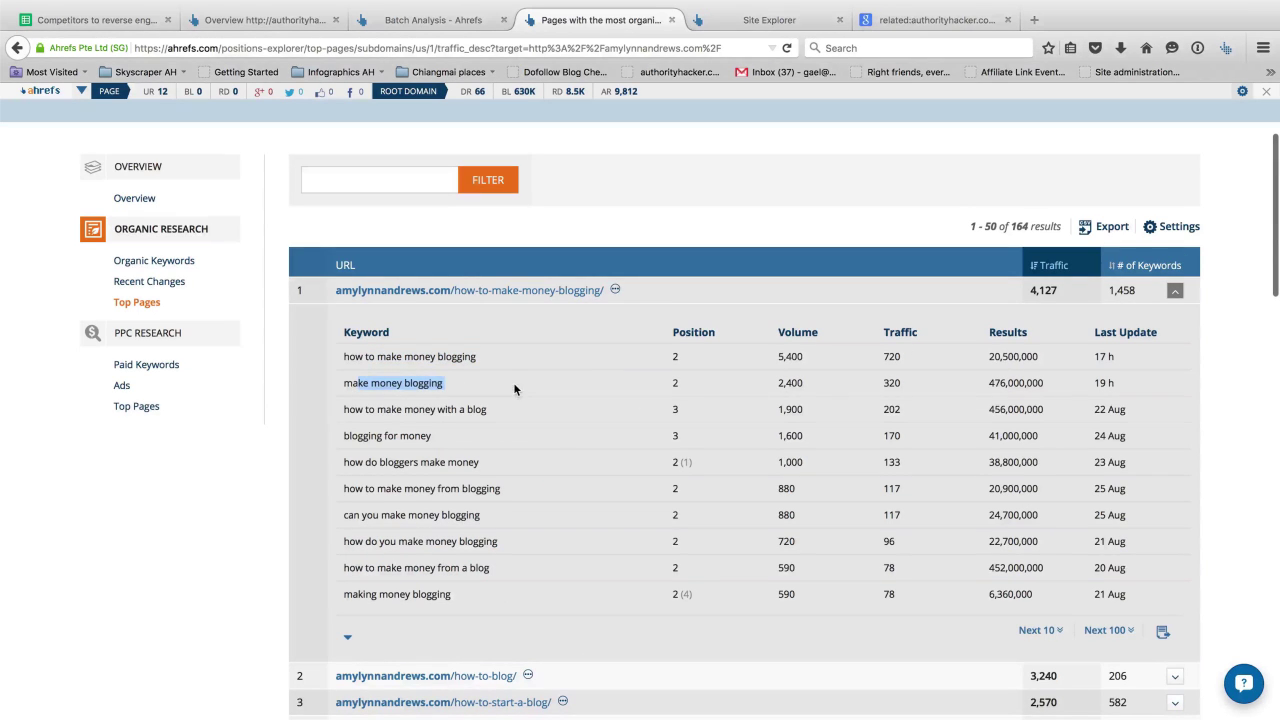
drag(342, 412, 515, 408)
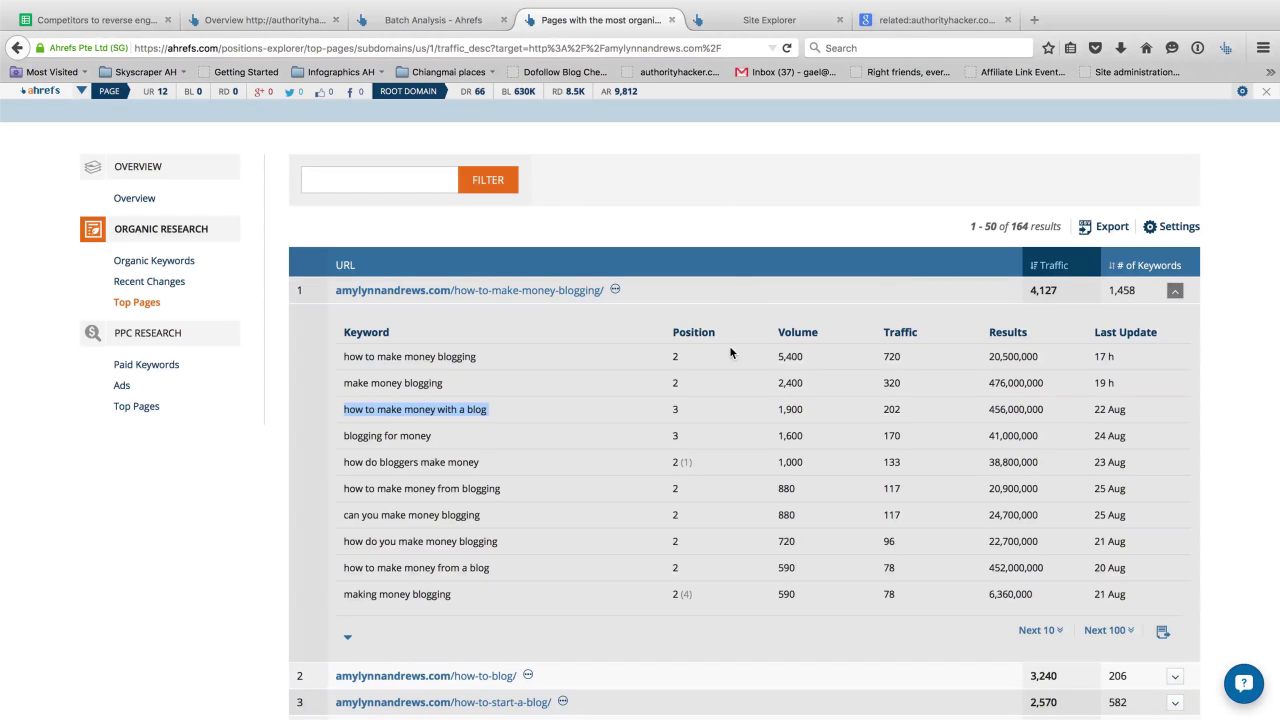
scroll(727, 392, down, 1)
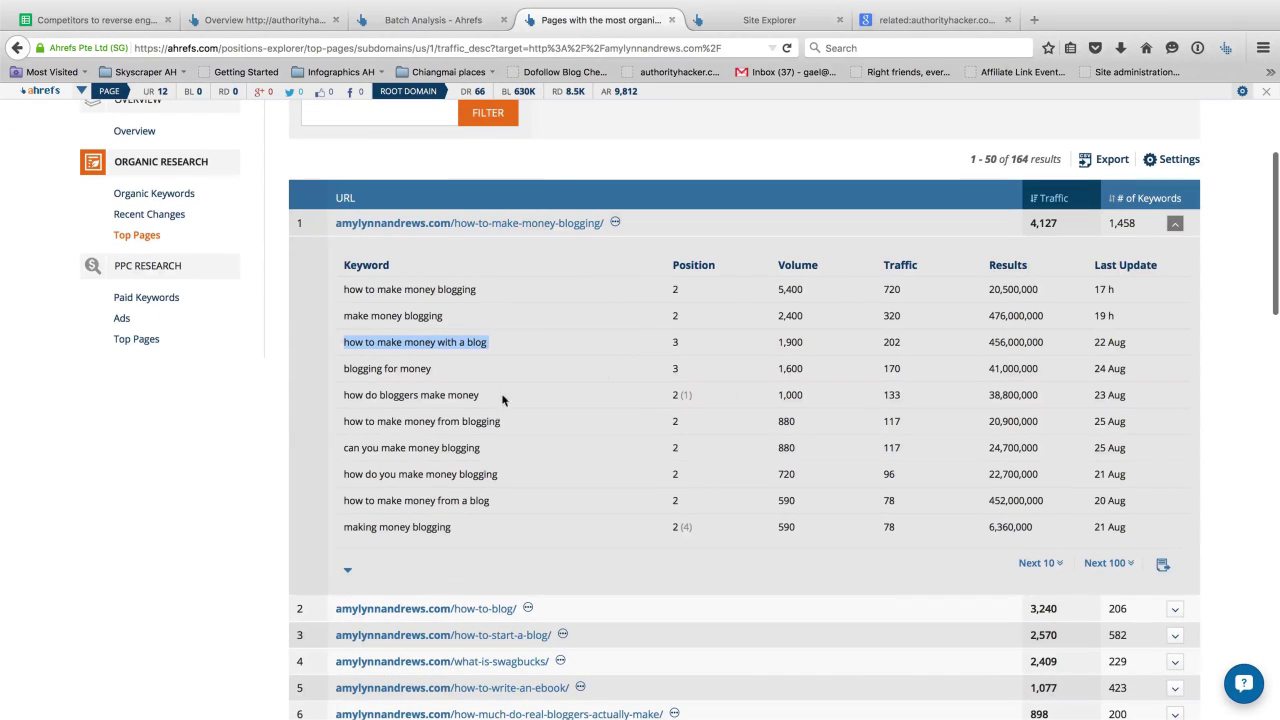
Step: Expand the ranking keywords of the /how-to-blog/ page and examine their positions and volumes
scroll(920, 492, down, 1)
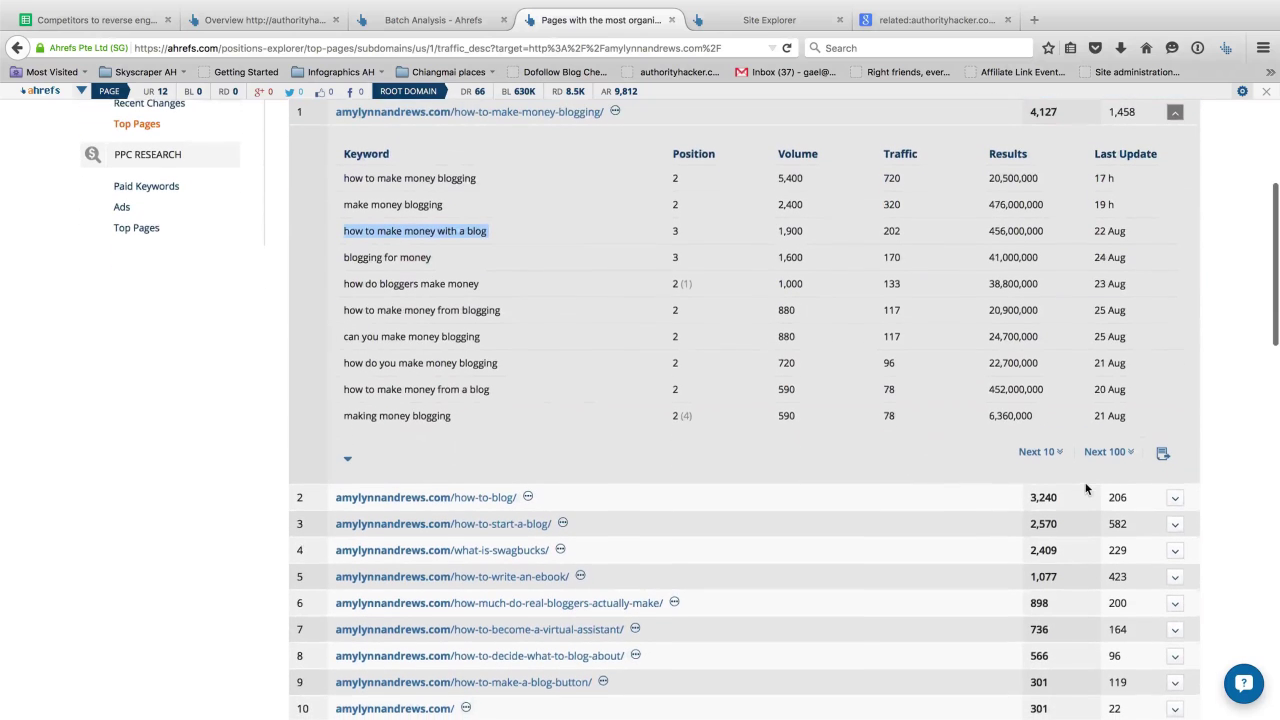
click(1177, 497)
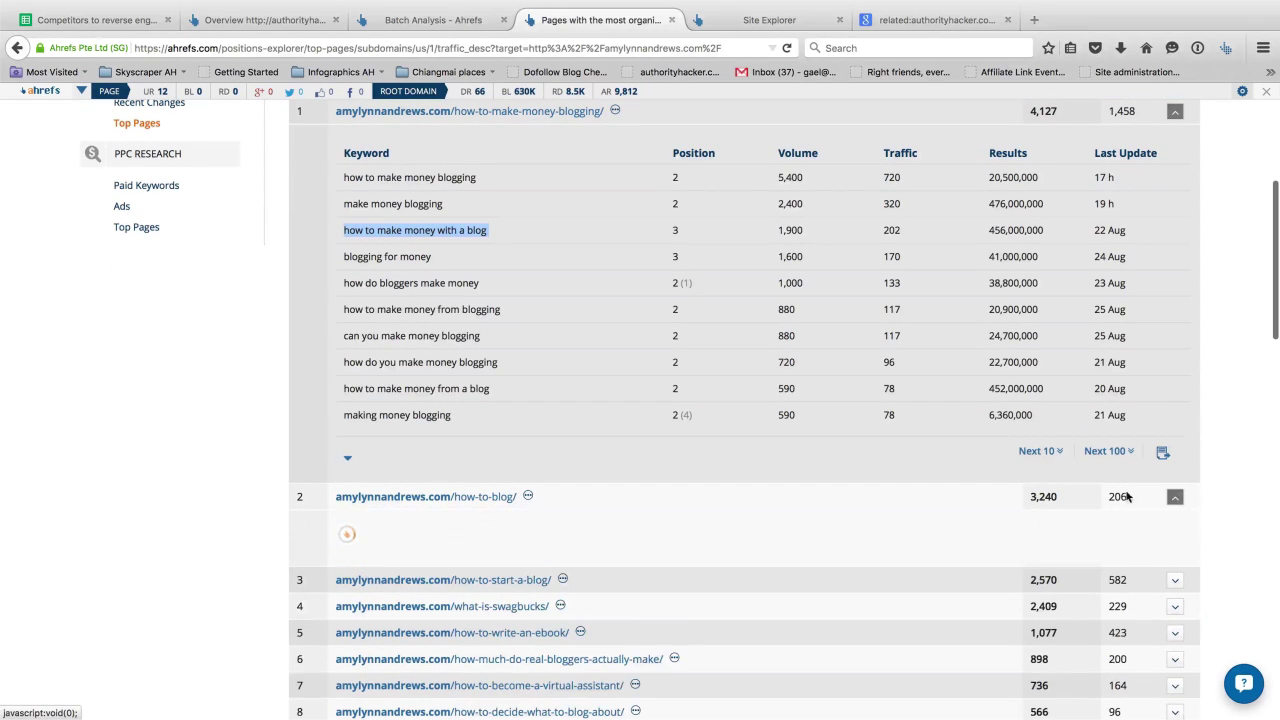
scroll(575, 450, down, 3)
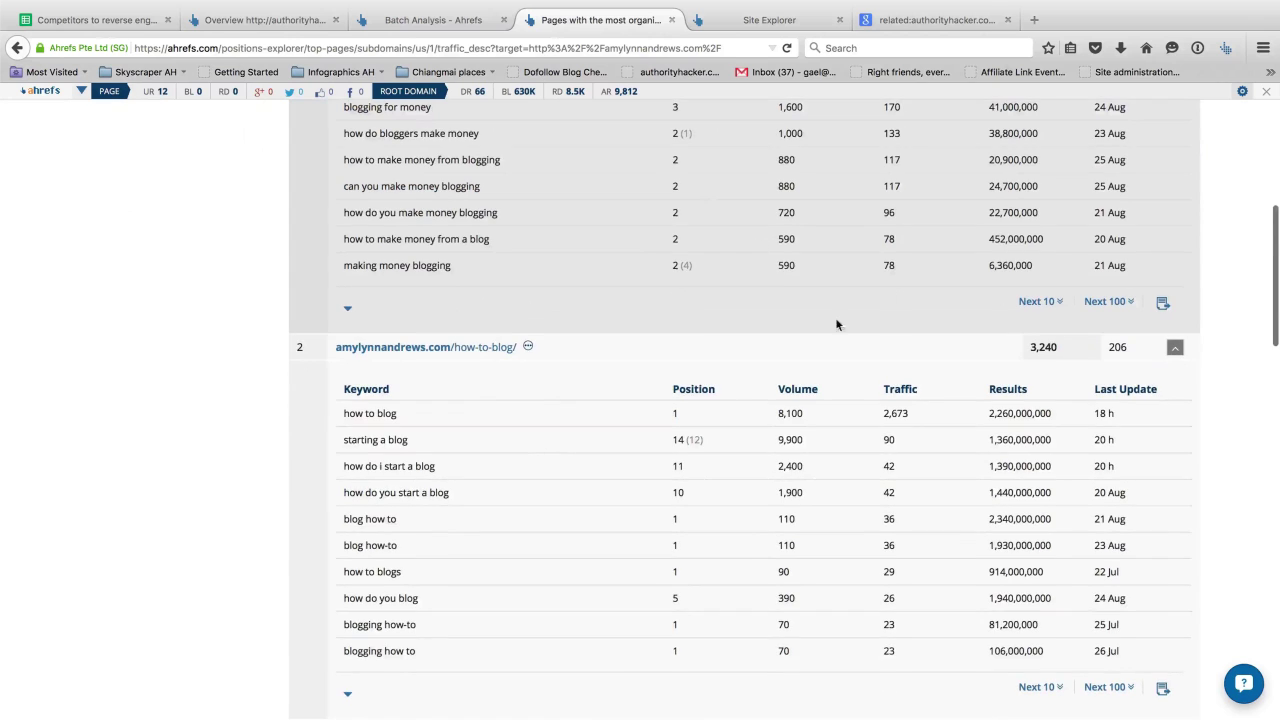
Step: Expand the ranking keywords of the /how-to-start-a-blog/ page and check the search volume of "how to start a blog"
scroll(891, 380, down, 5)
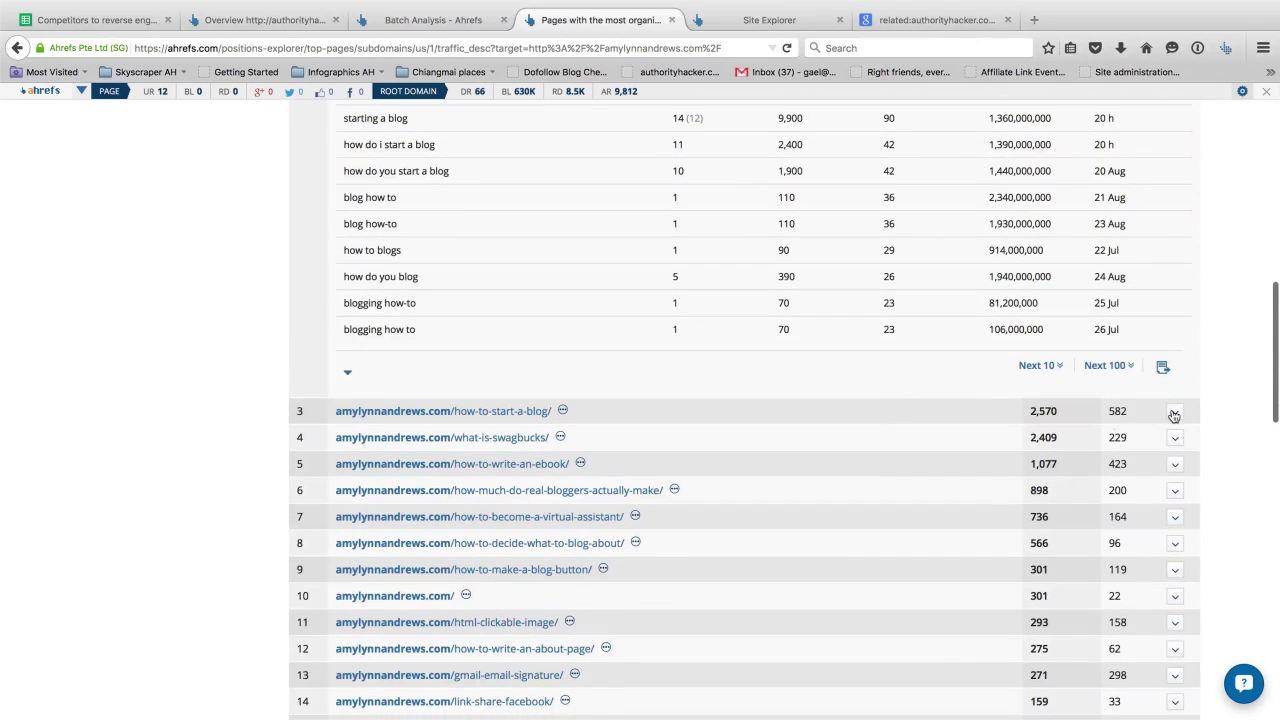
click(1175, 412)
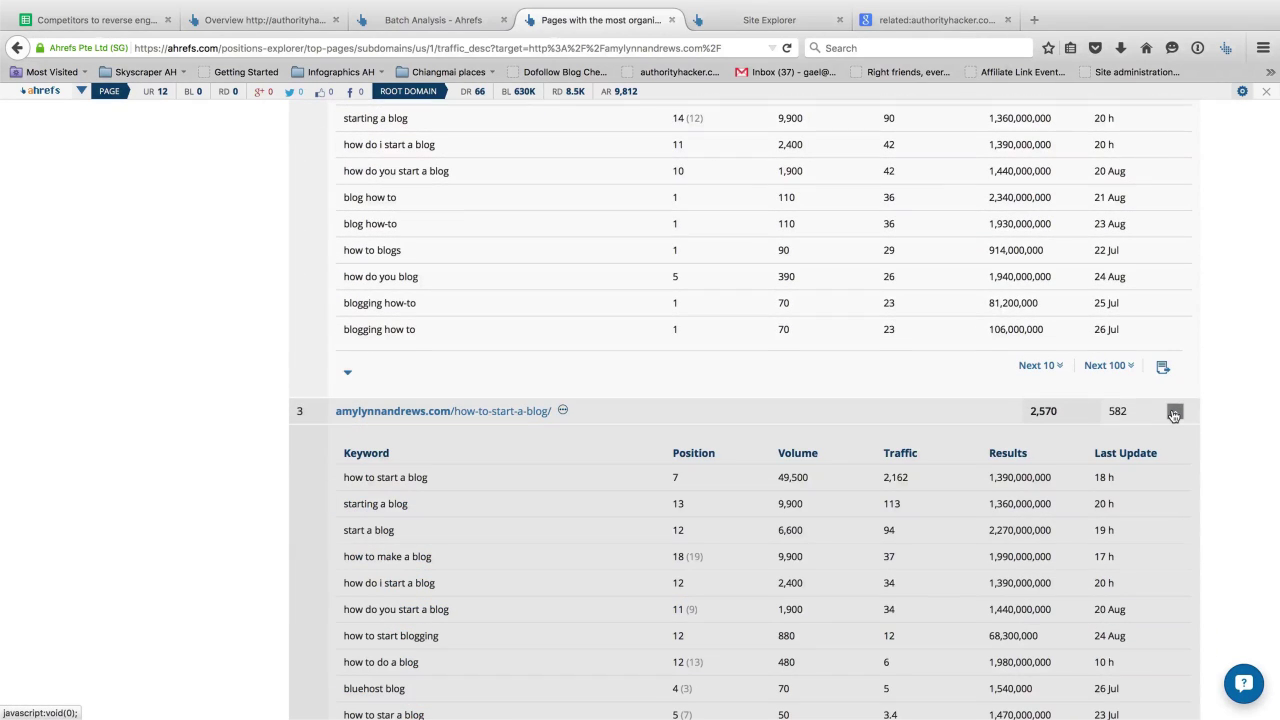
drag(777, 477, 805, 470)
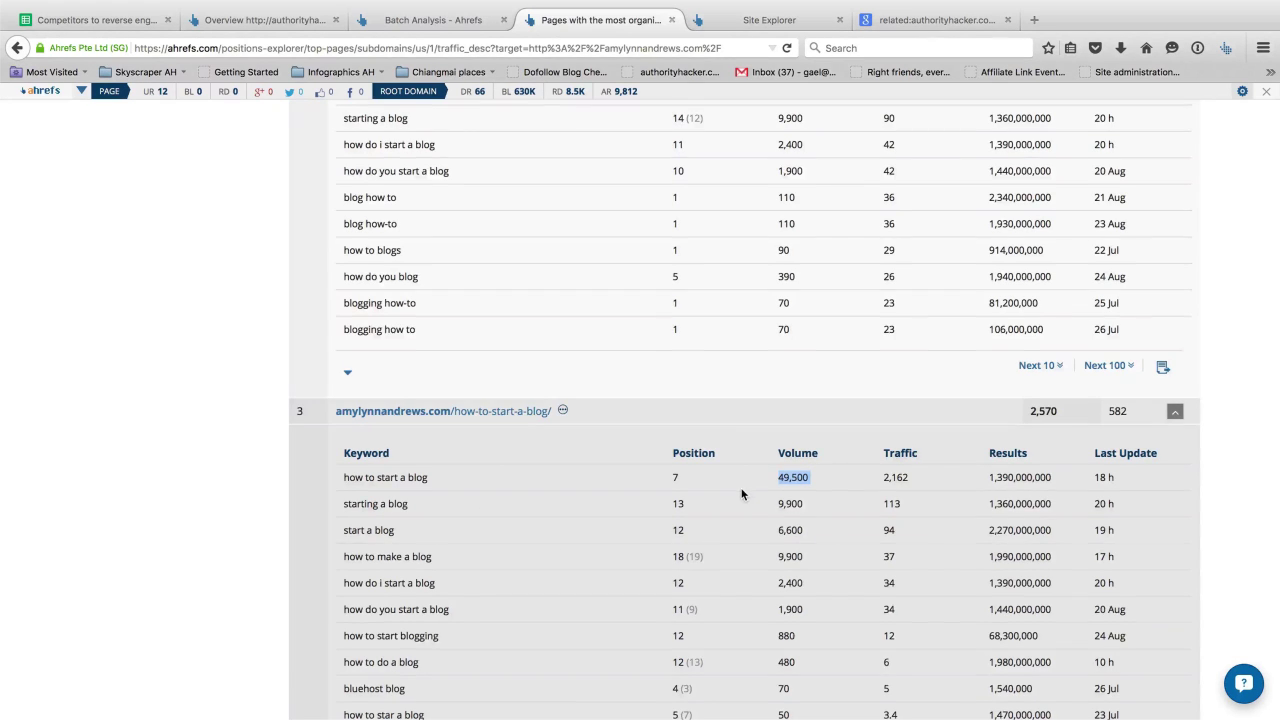
scroll(742, 488, down, 5)
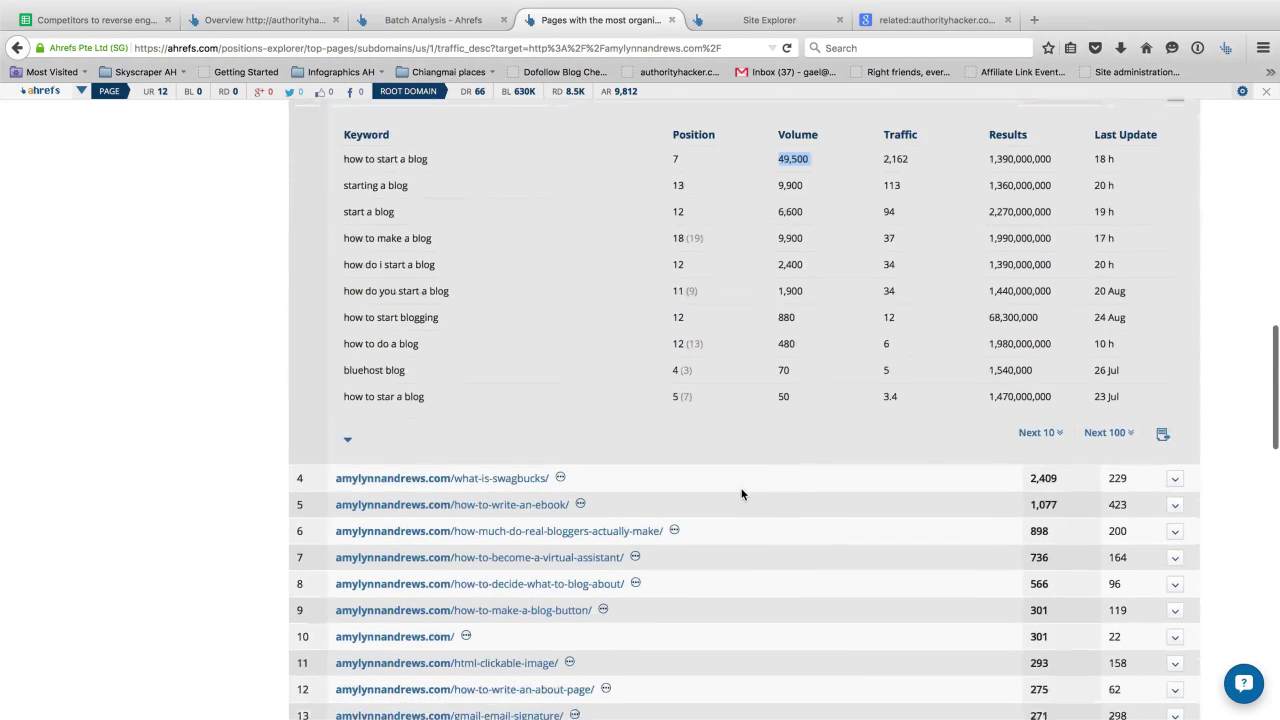
scroll(423, 294, up, 5)
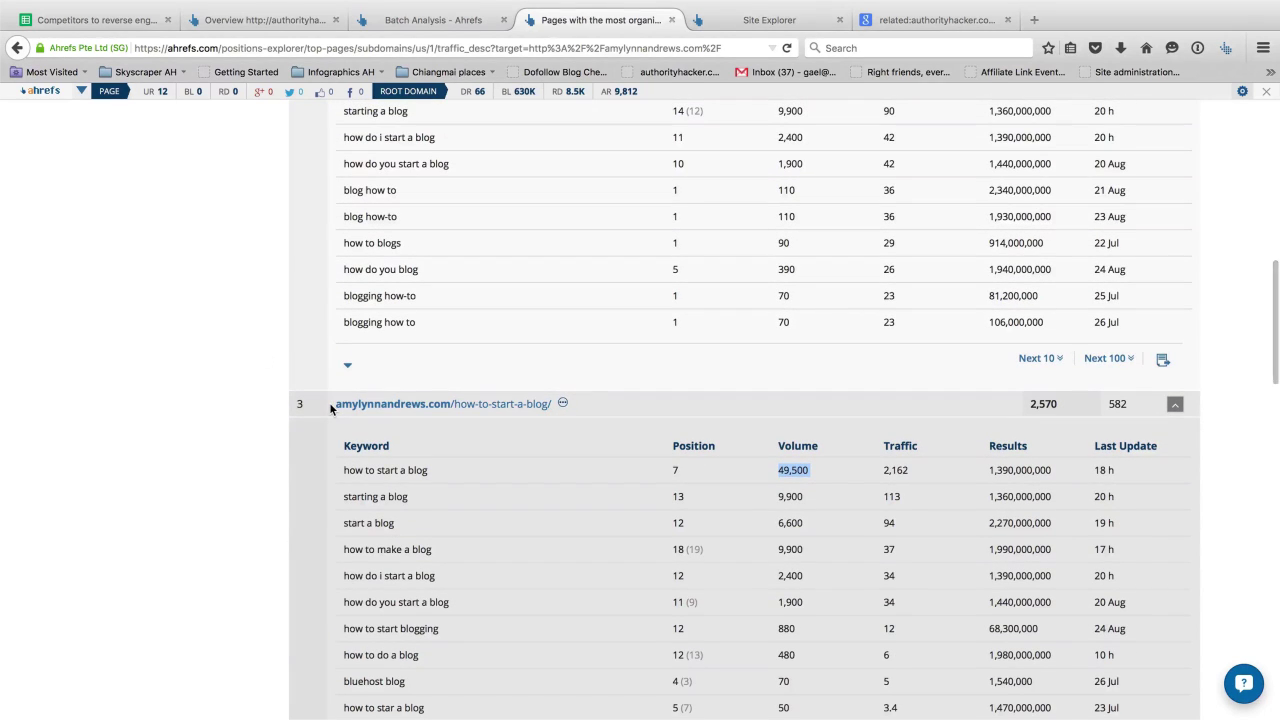
Step: Open the competitor's /how-to-start-a-blog/ page and copy its URL into cell A1 of Sheet5 in the competitors spreadsheet
click(351, 405)
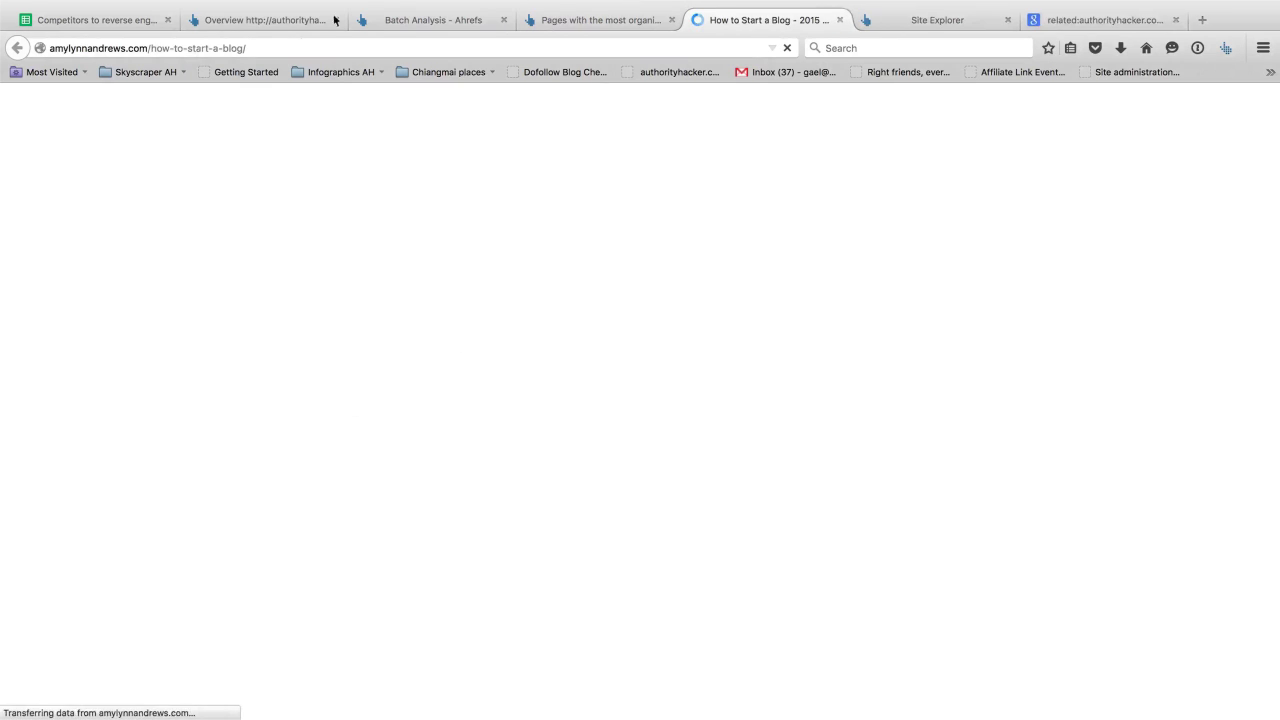
click(281, 48)
key(ctrl+c)
click(95, 19)
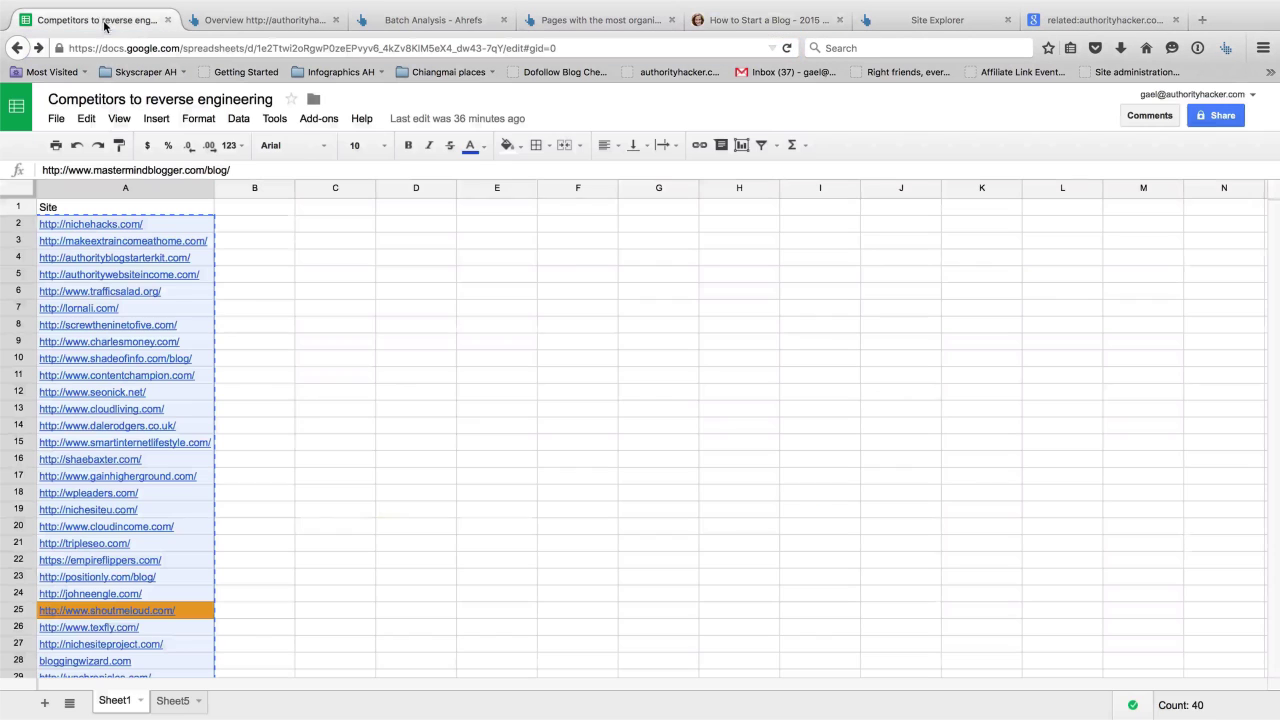
click(172, 701)
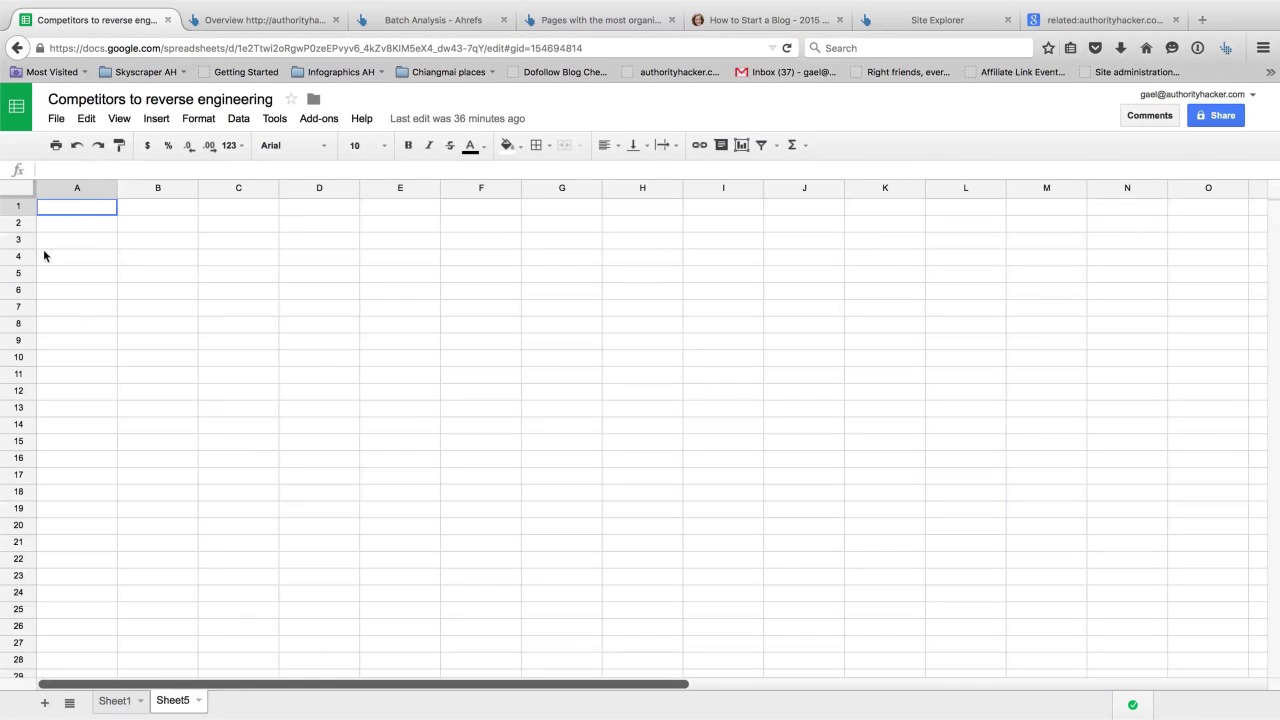
key(ctrl+v)
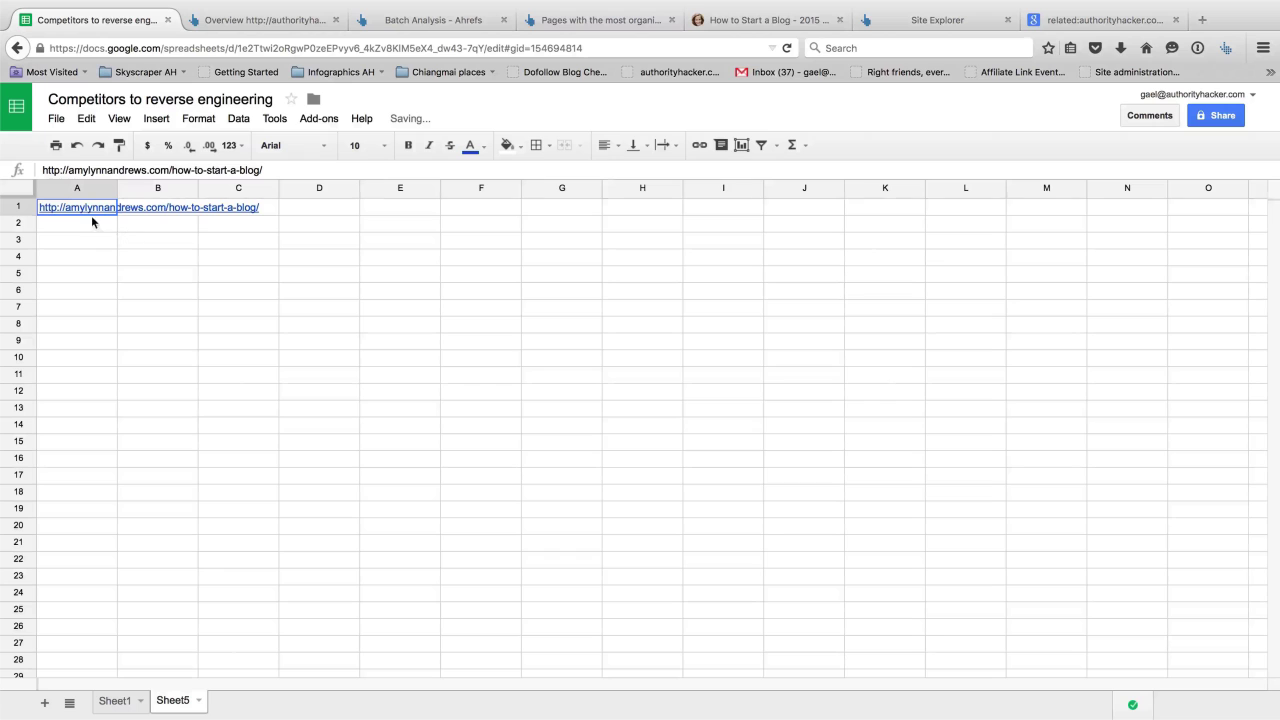
Step: Copy the keyword "how to start a blog" from the Top Pages report into cell B1 of Sheet5, beside the page's URL
click(140, 211)
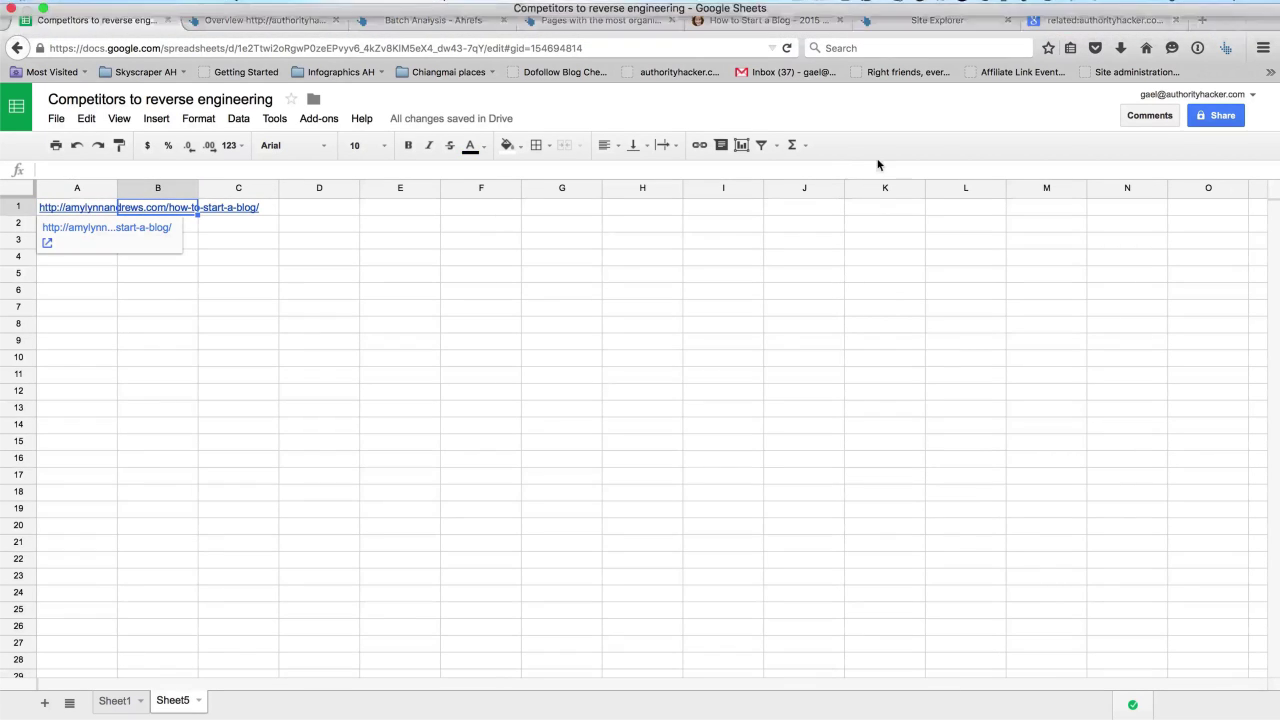
click(910, 22)
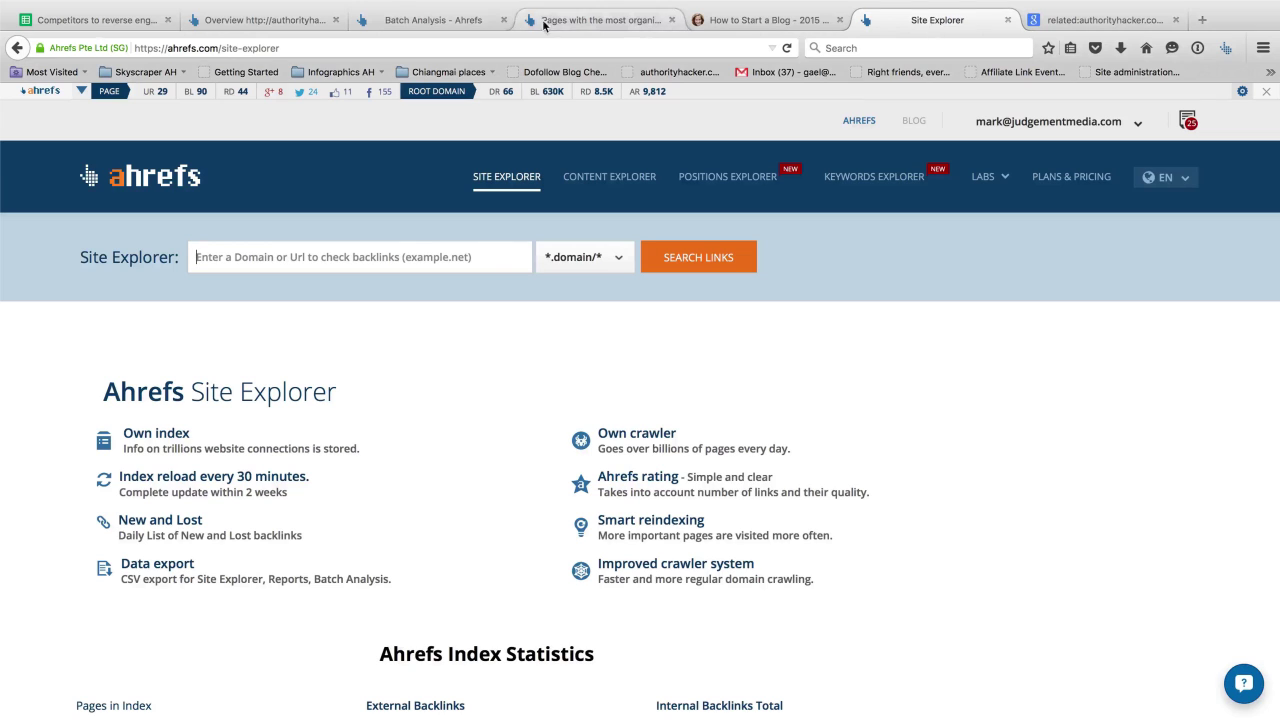
click(467, 22)
click(600, 20)
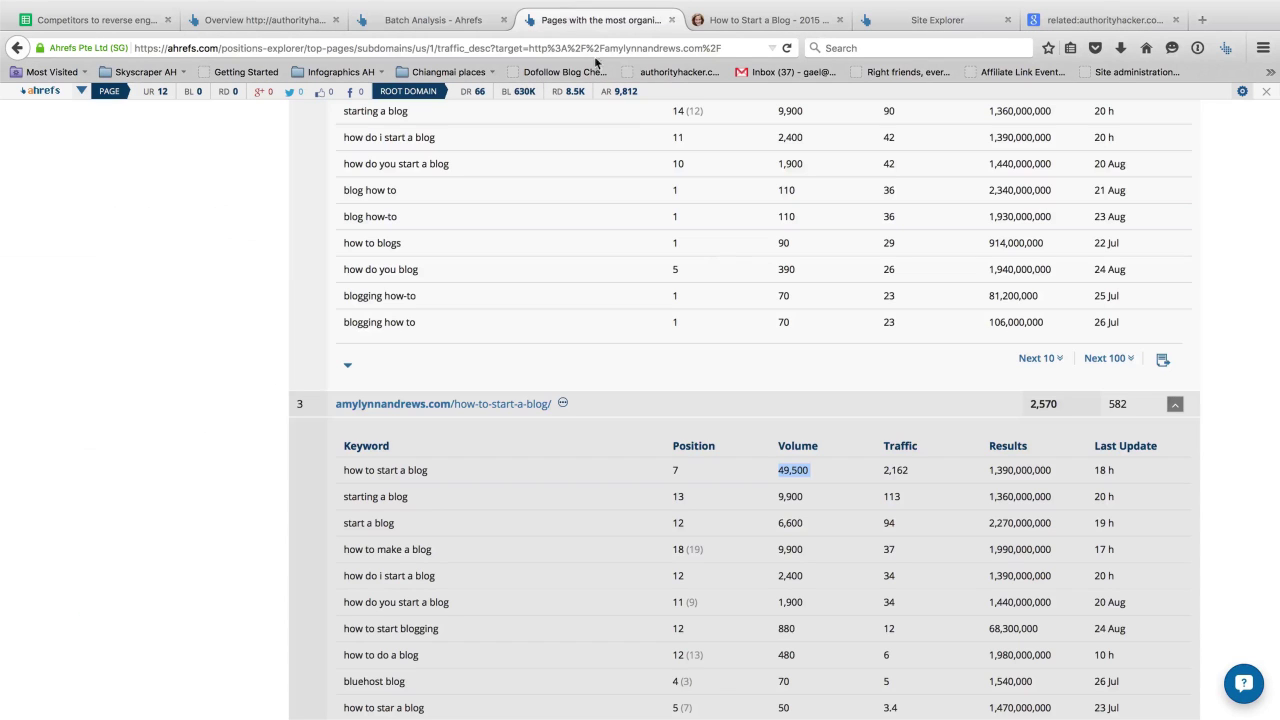
click(472, 466)
drag(439, 466, 351, 480)
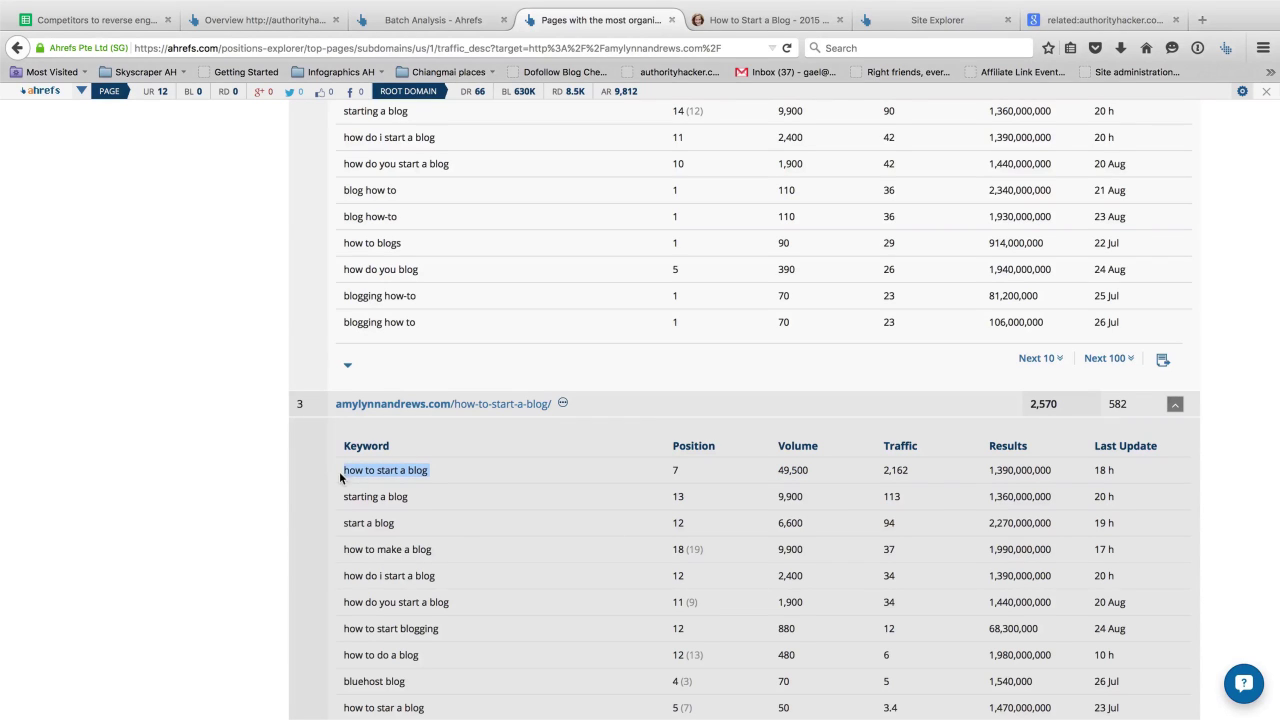
click(95, 19)
text(how to start a blog)
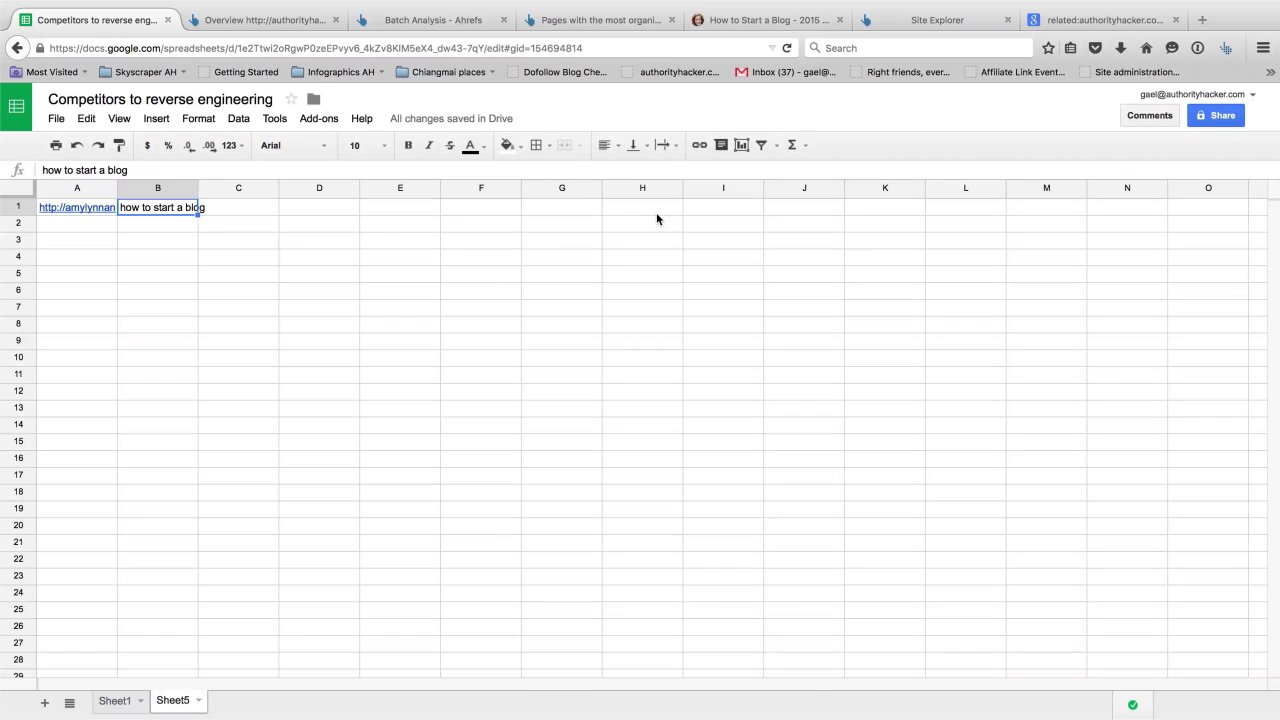
Step: Expand the ranking keywords of the /how-to-write-an-ebook/ page in the Top Pages report and check the position and volume of "how to write an ebook"
click(630, 22)
scroll(573, 333, down, 5)
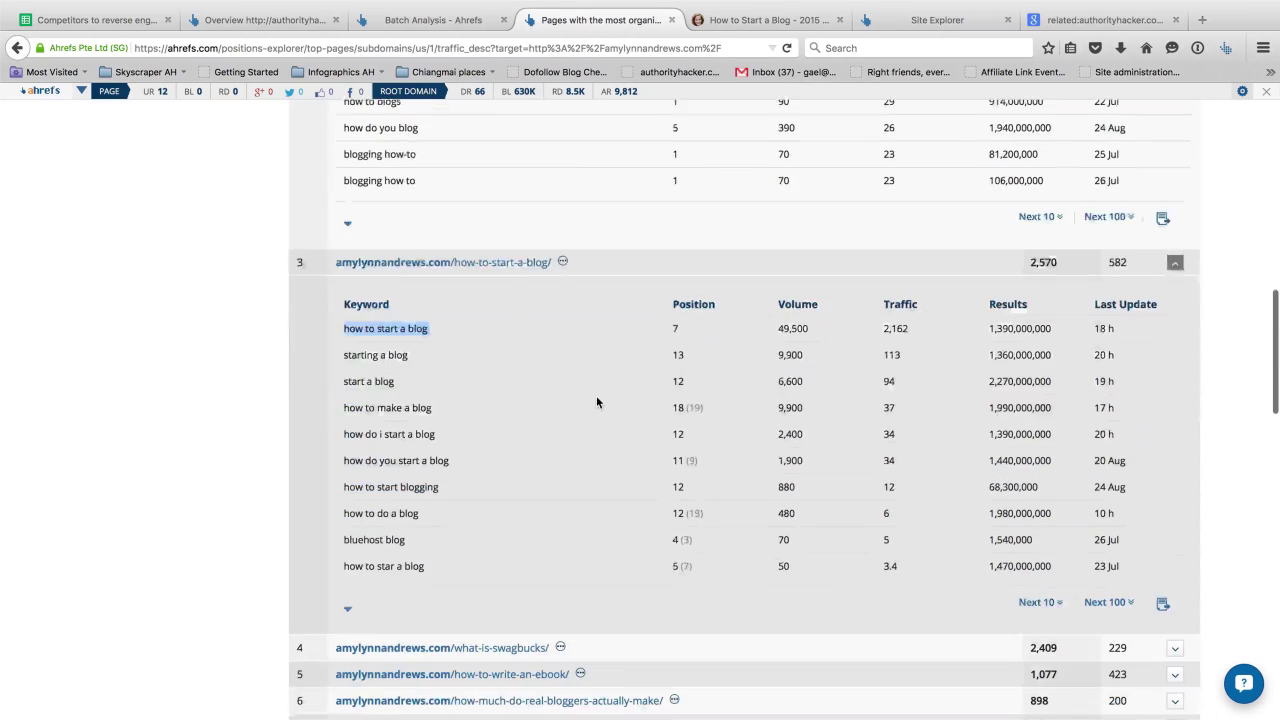
scroll(640, 479, down, 1)
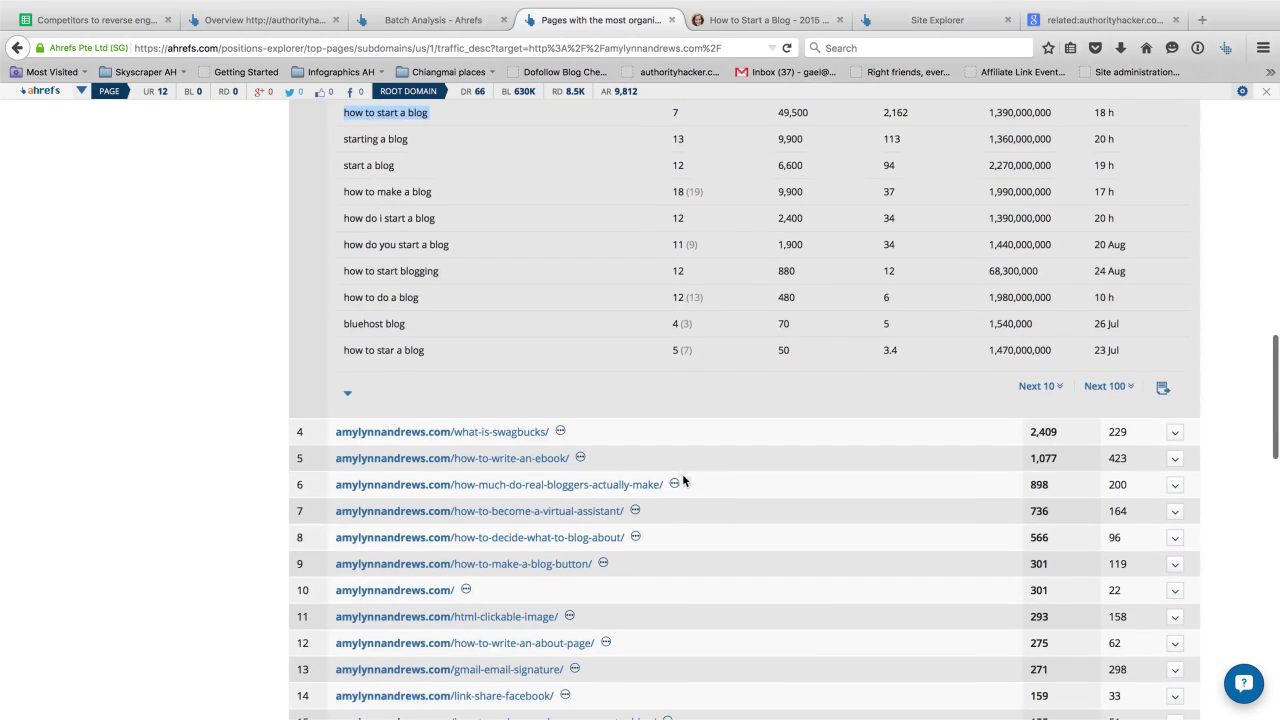
click(1173, 460)
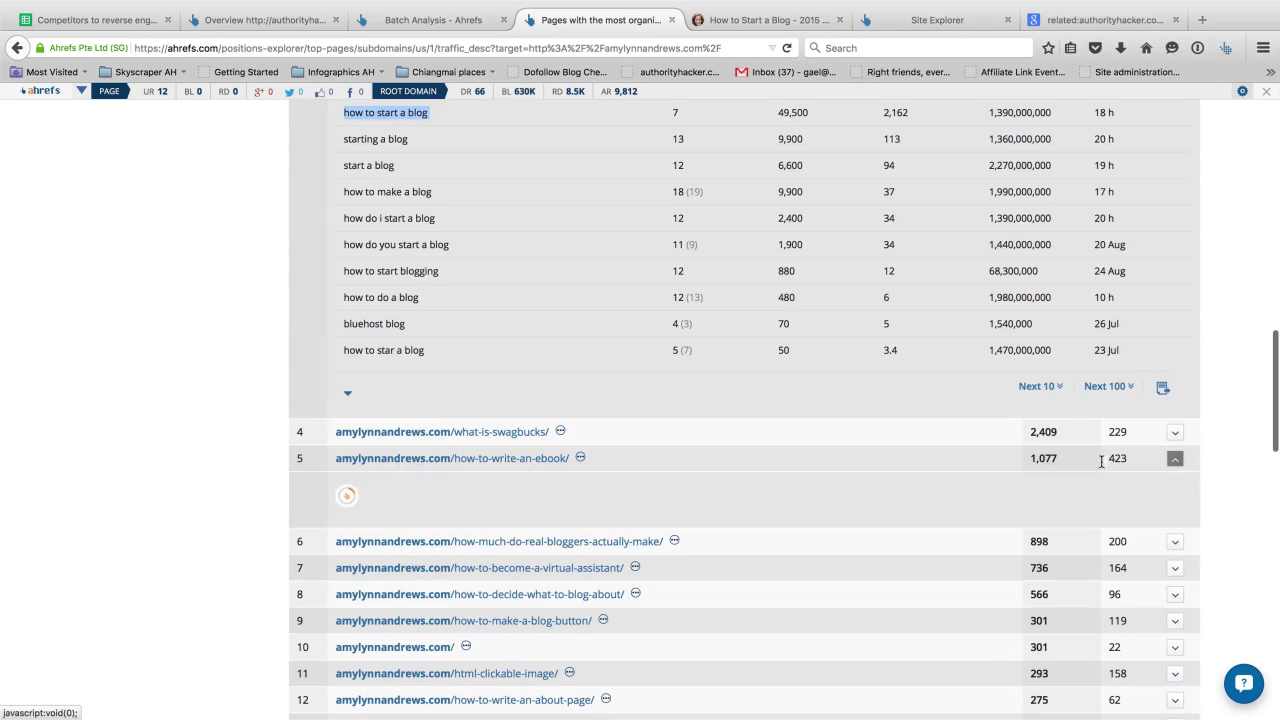
scroll(697, 465, down, 2)
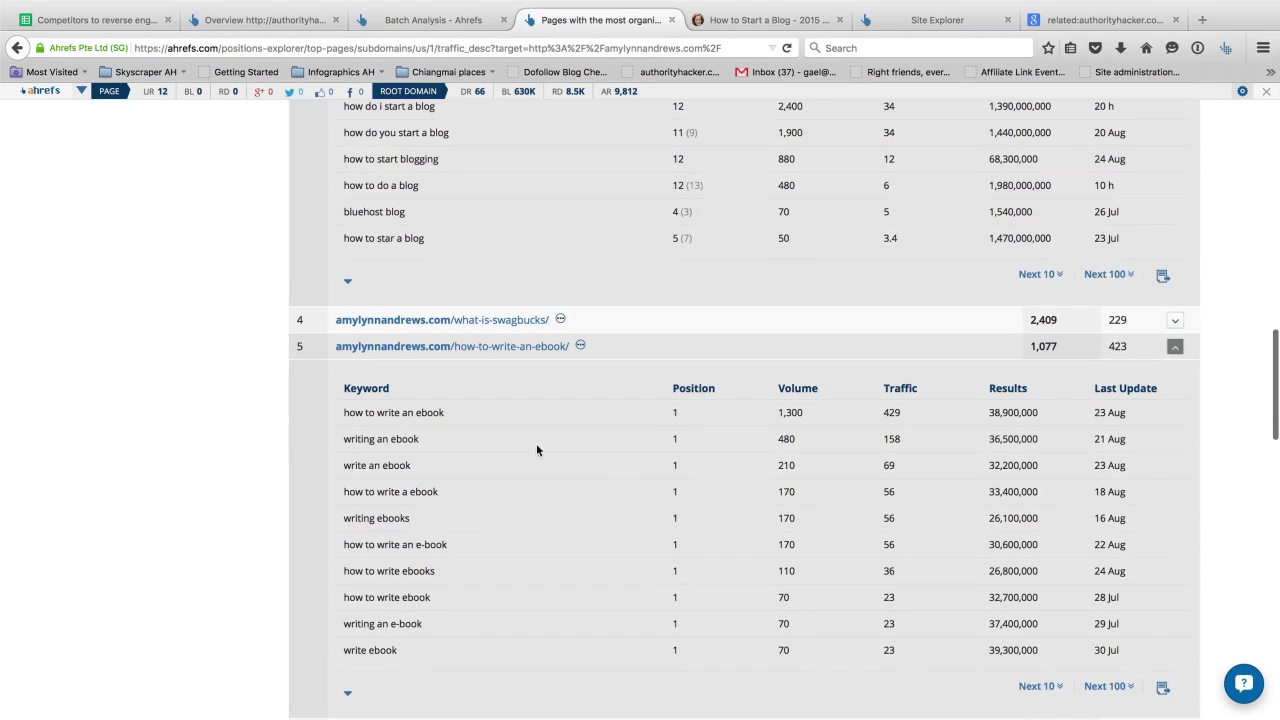
drag(812, 413, 380, 412)
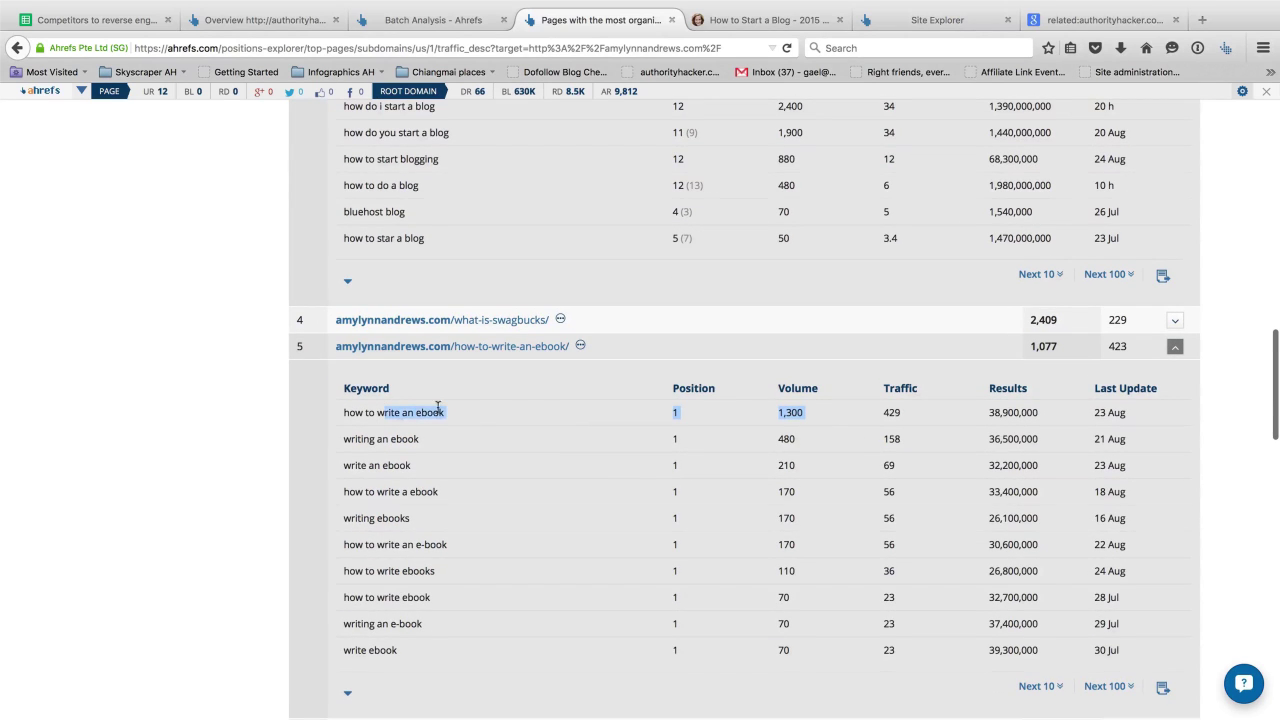
click(539, 415)
Step: Copy the /how-to-write-an-ebook/ page's address from the report into cell A2 of the spreadsheet
drag(336, 348, 572, 347)
key(super+c)
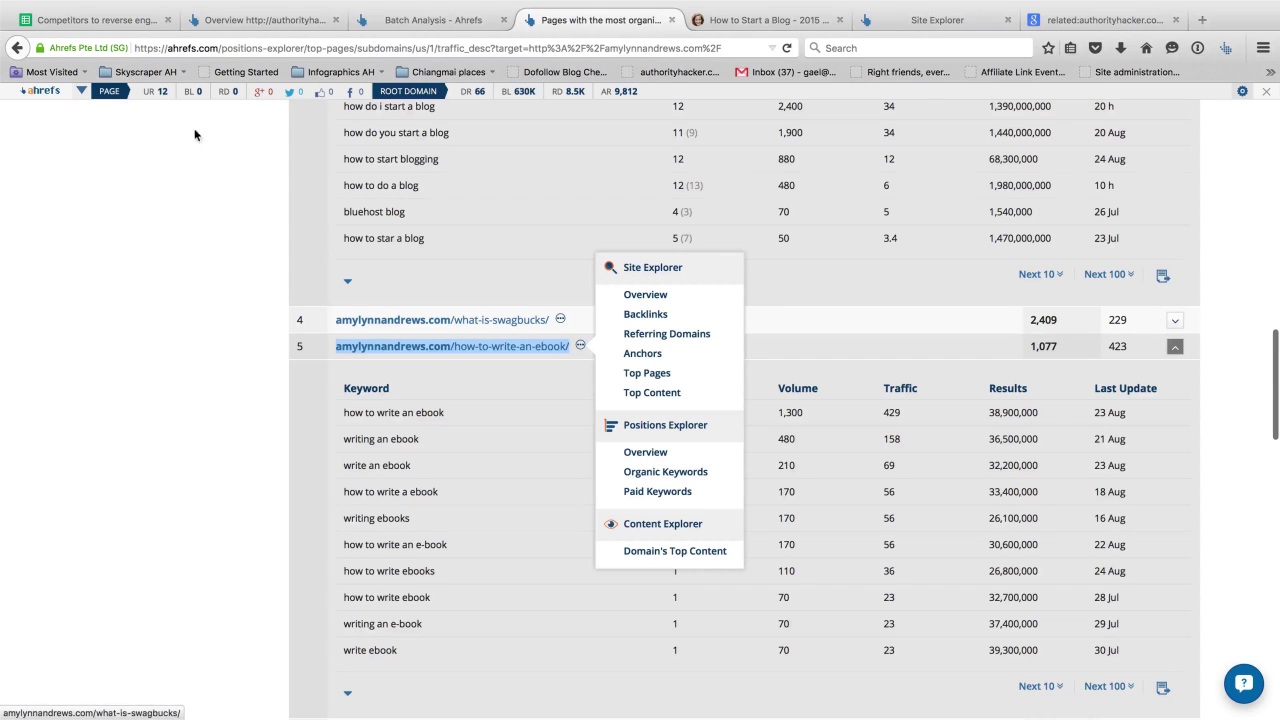
click(100, 19)
click(68, 209)
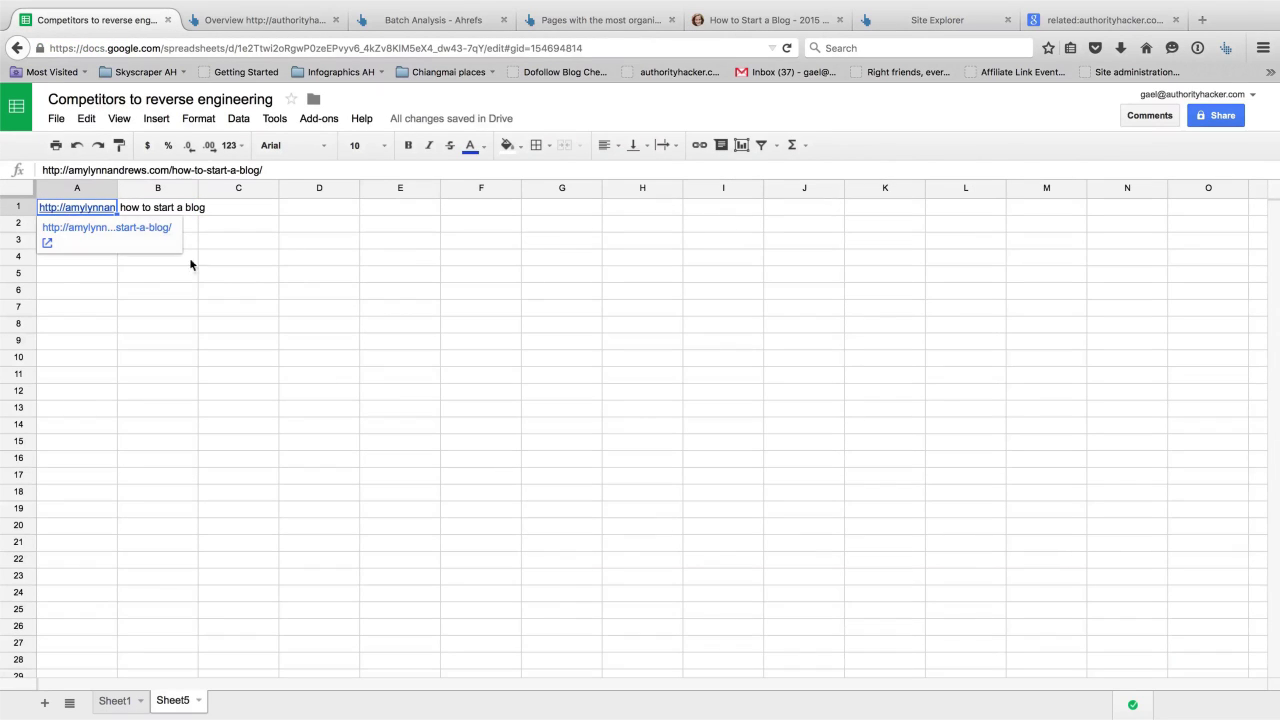
key(Down)
key(super+v)
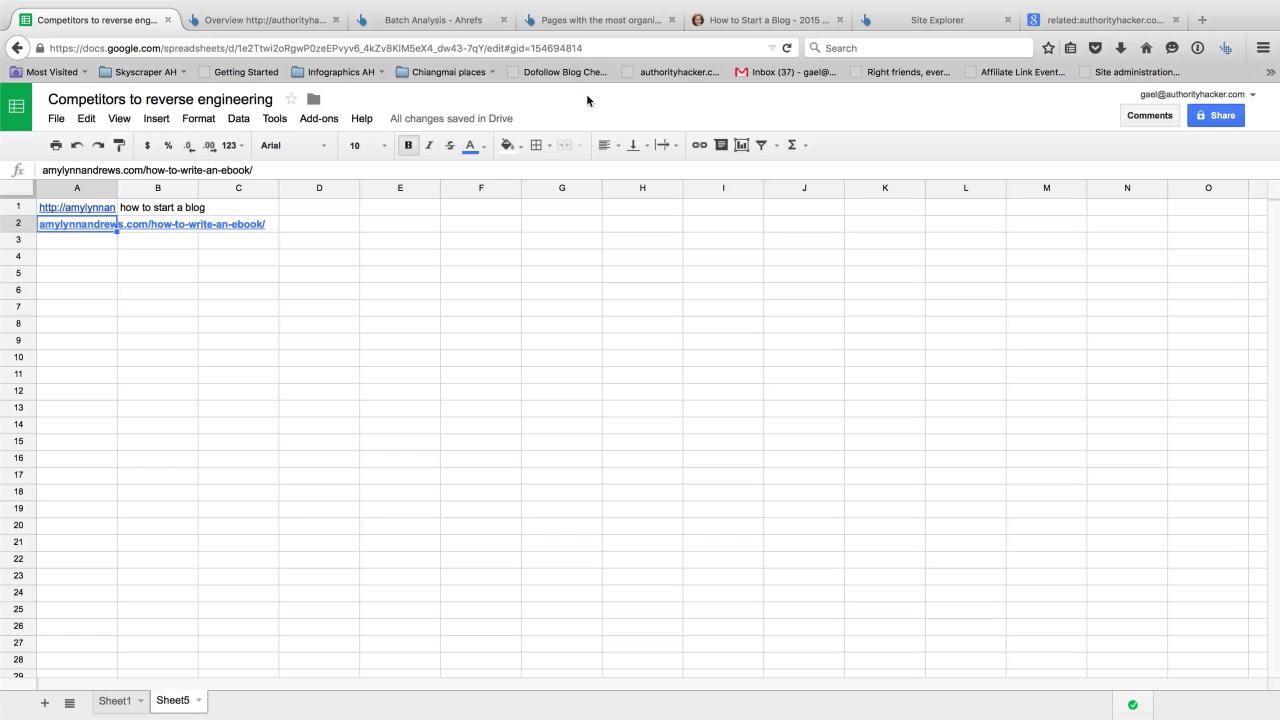
Step: Copy the keyword "how to write an ebook" from the Top Pages report into cell B2 of the spreadsheet
click(595, 28)
drag(446, 413, 340, 415)
key(super+c)
click(95, 19)
click(178, 224)
key(super+v)
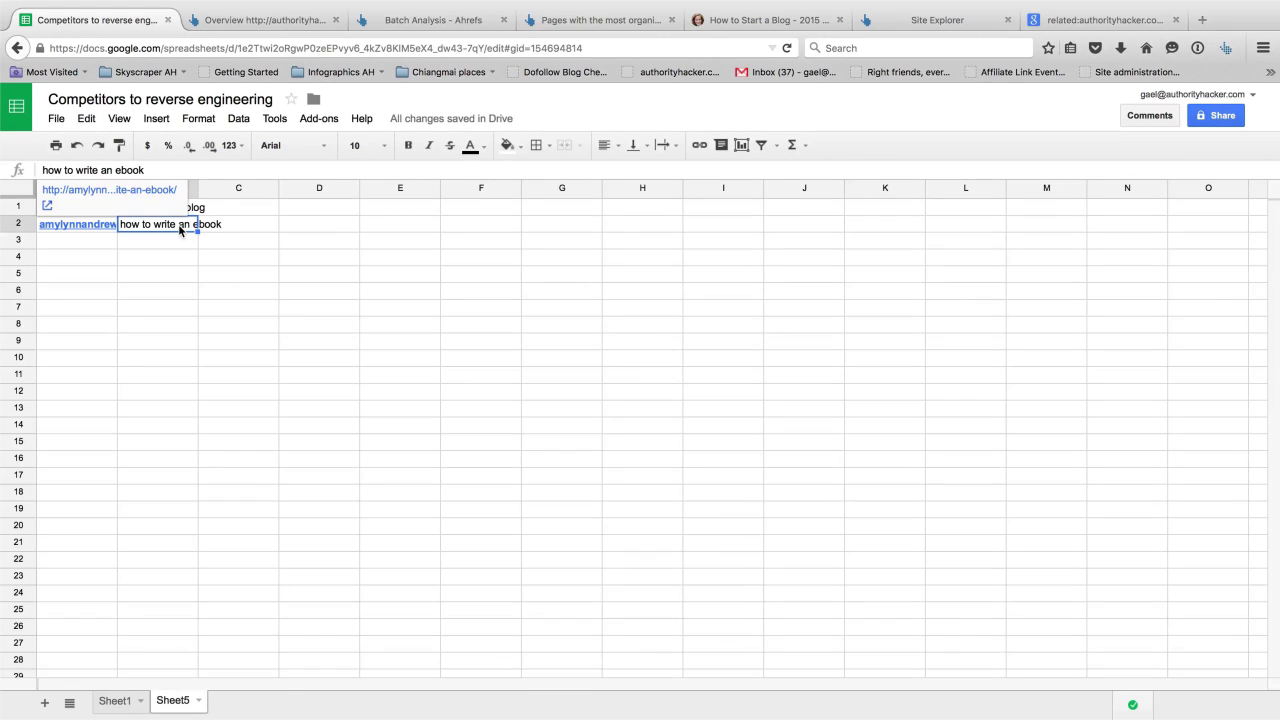
click(231, 291)
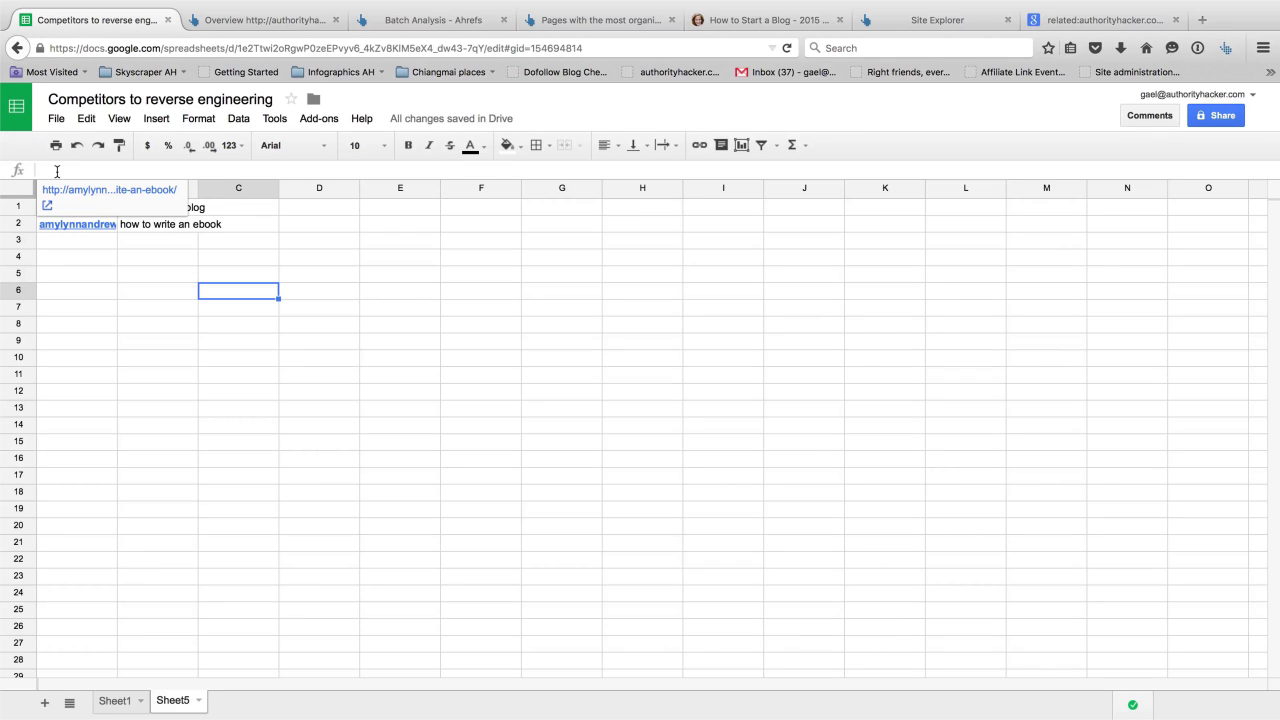
click(390, 528)
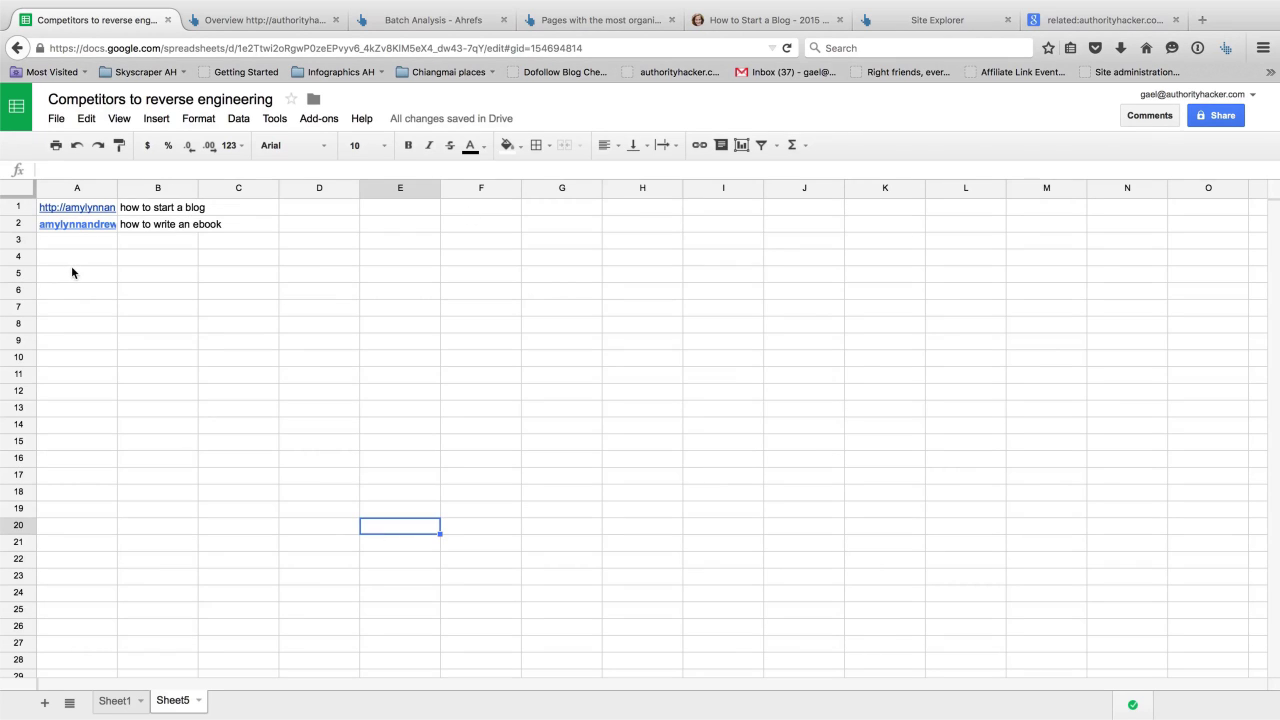
Step: Copy the /how-to-start-a-blog/ URL from cell A1 and look it up in Ahrefs Site Explorer
click(87, 209)
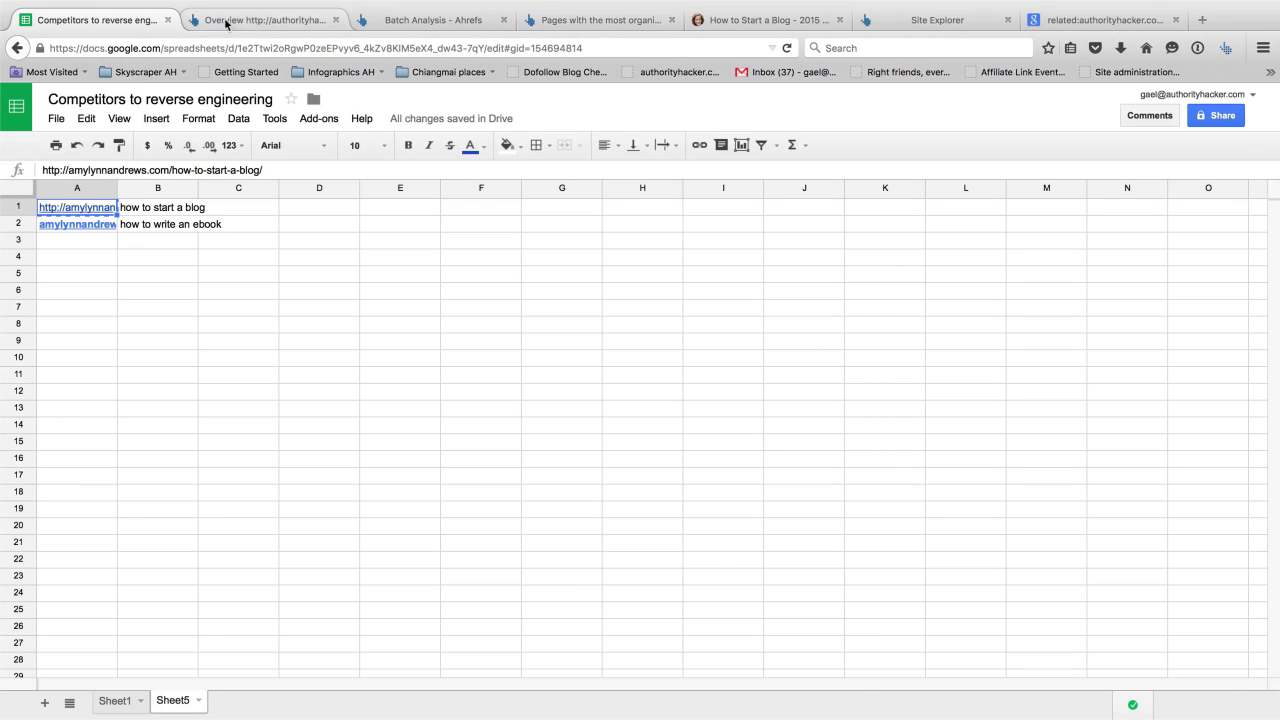
click(262, 22)
click(429, 257)
key(ctrl+a)
key(ctrl+v)
click(678, 258)
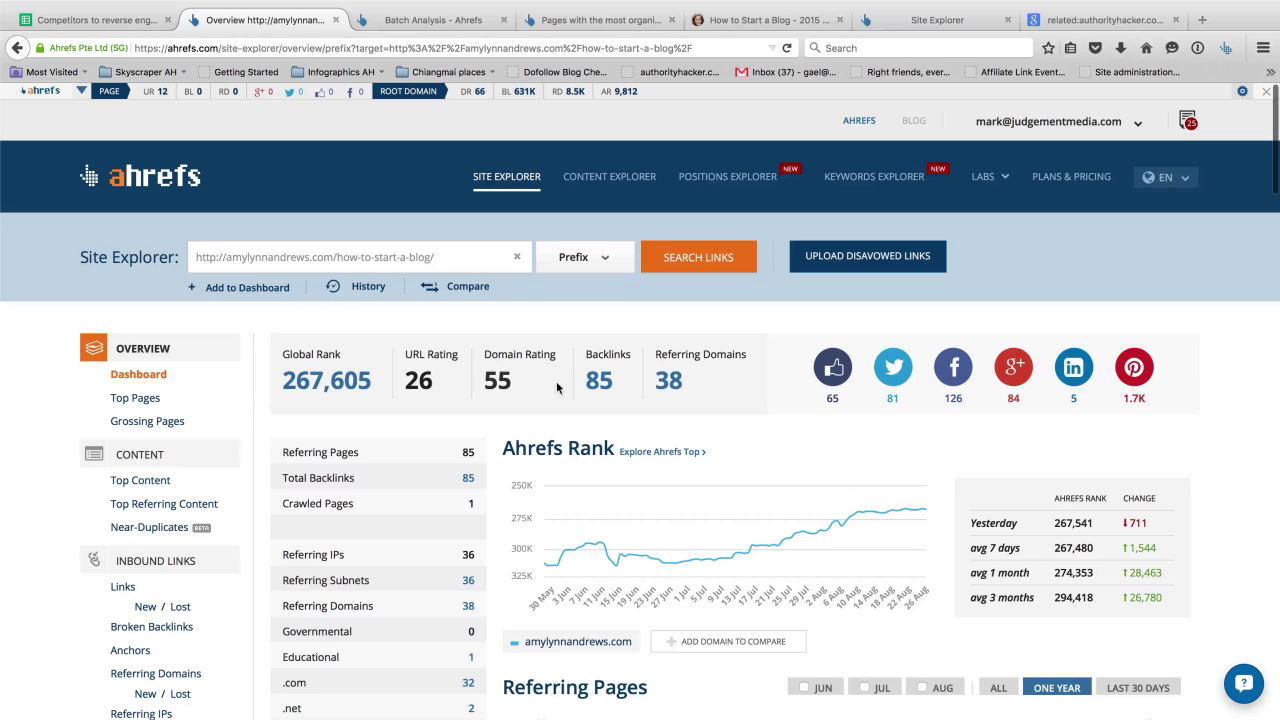
Step: Examine the page's backlink count, referring domains and Pinterest shares in the Site Explorer overview
triple_click(623, 385)
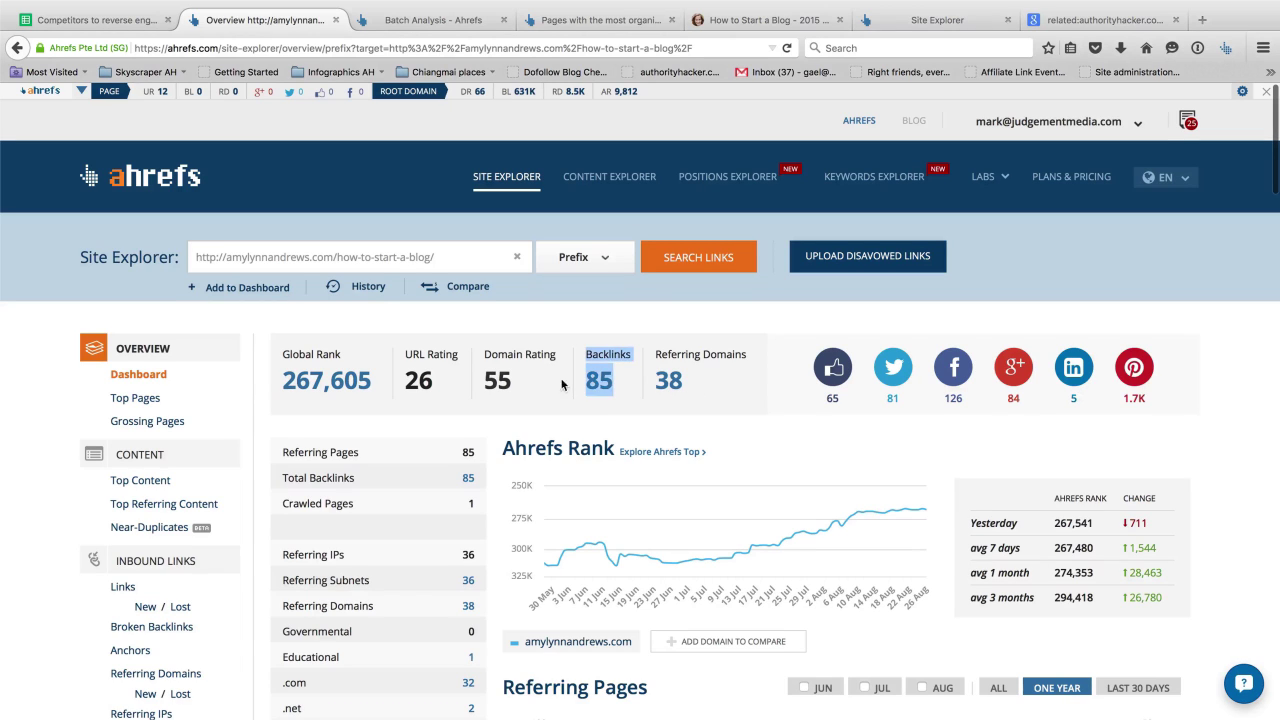
triple_click(720, 385)
click(1220, 405)
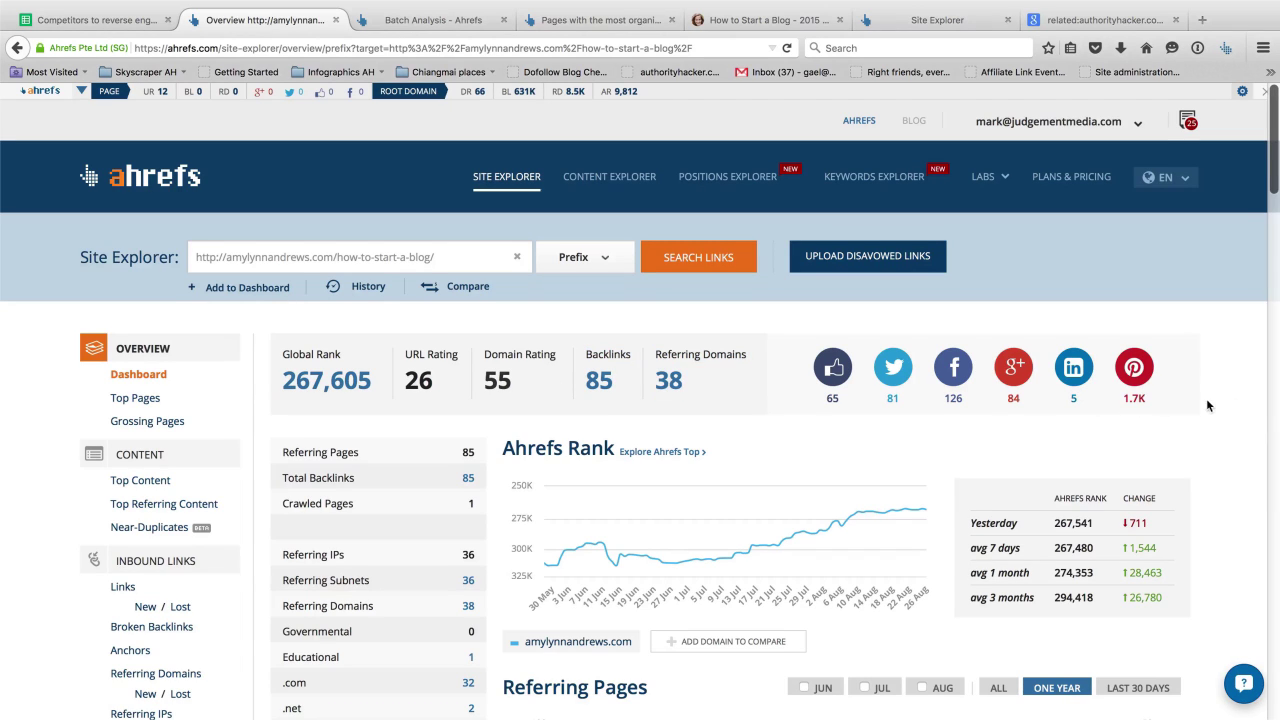
double_click(1134, 398)
Step: Open the page's inbound links report and limit it to one backlink per domain and dofollow links only
click(121, 588)
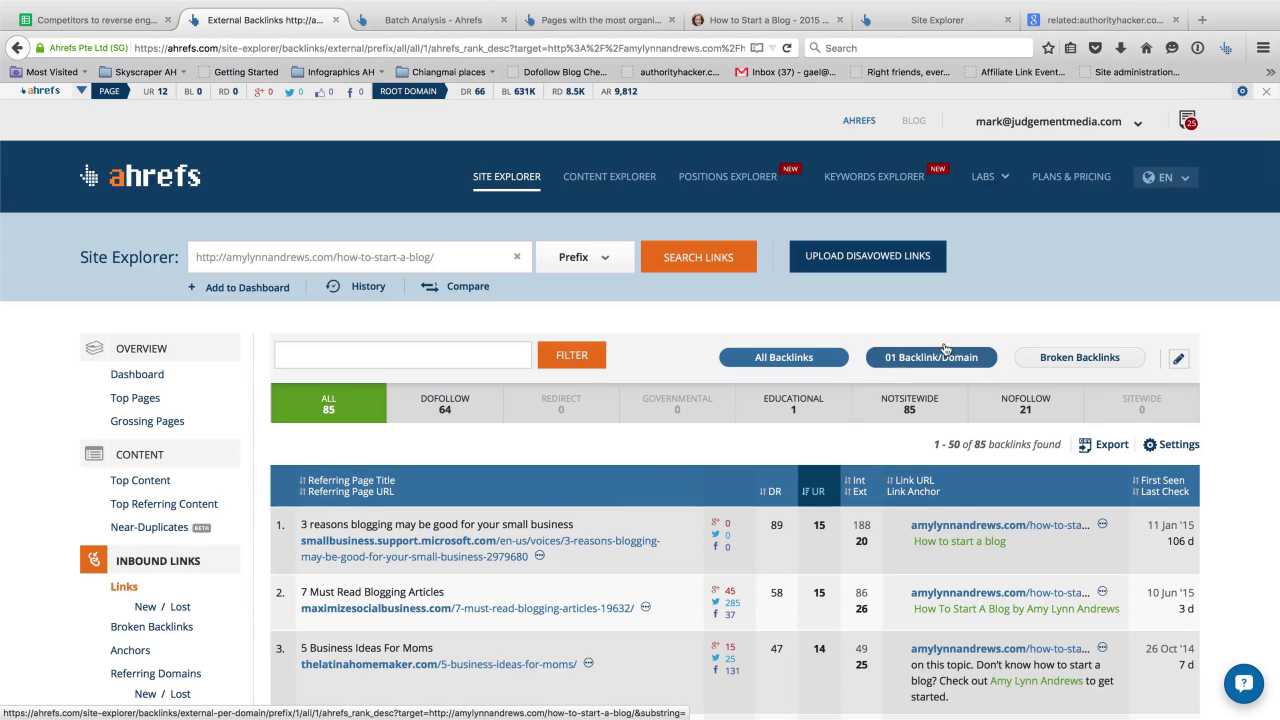
click(938, 356)
scroll(749, 439, down, 1)
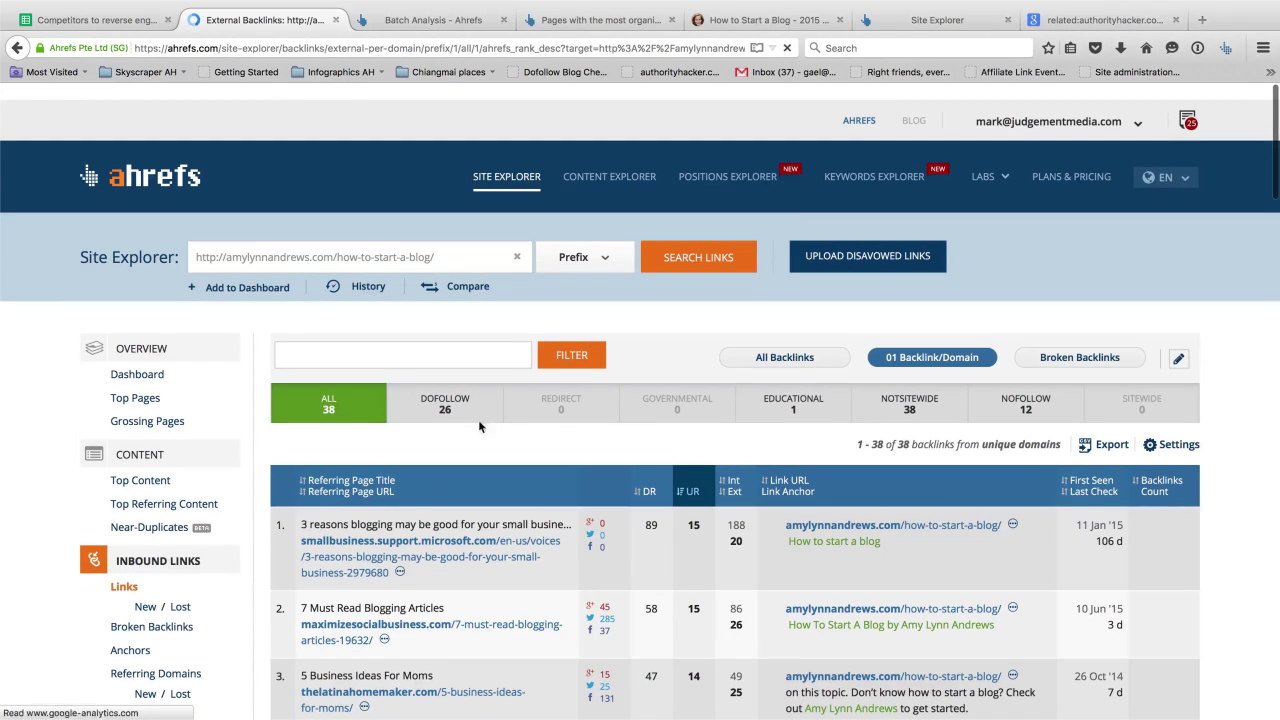
click(446, 407)
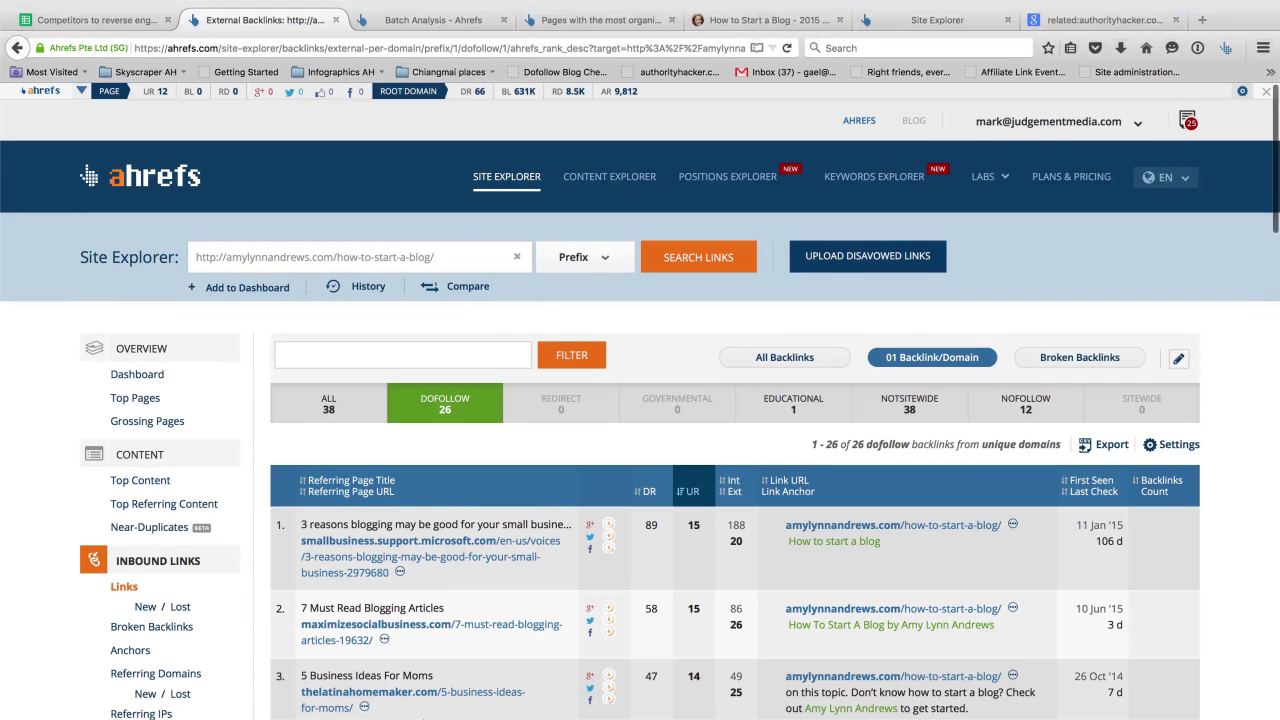
scroll(467, 588, down, 2)
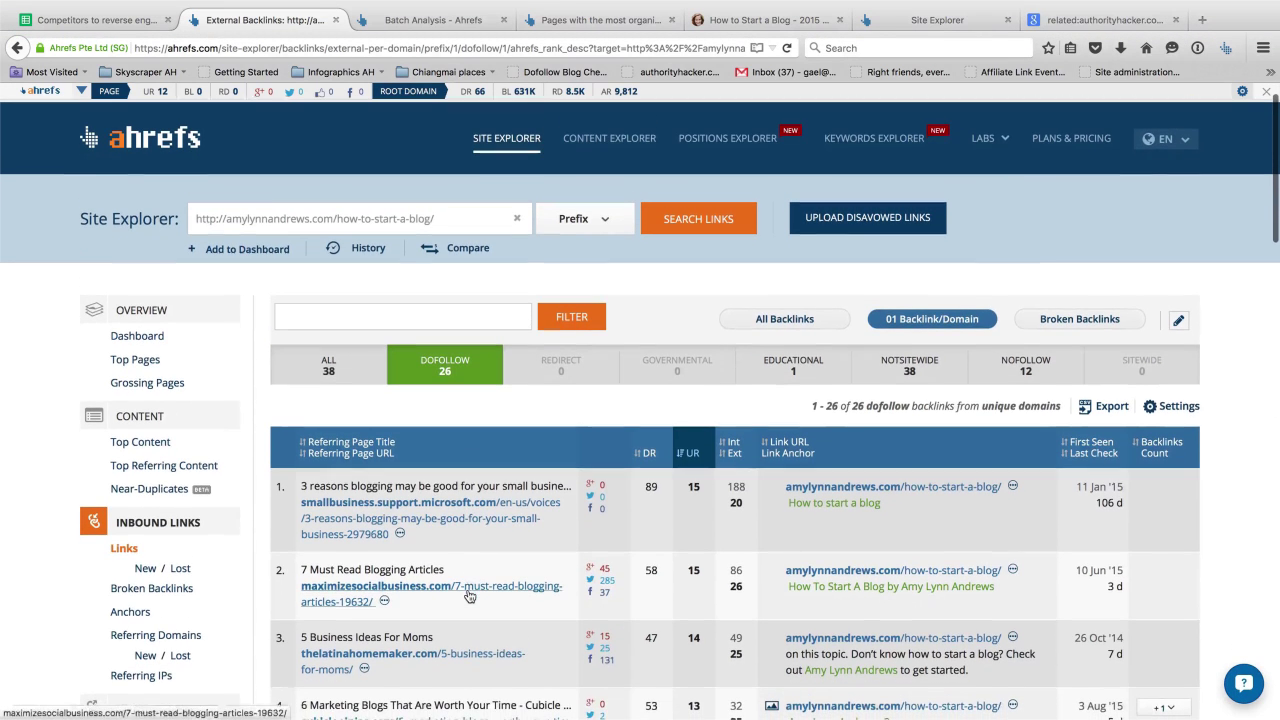
Step: Examine the referring pages from Microsoft Support and maximizesocialbusiness.com, and return to the dofollow backlink list
click(470, 502)
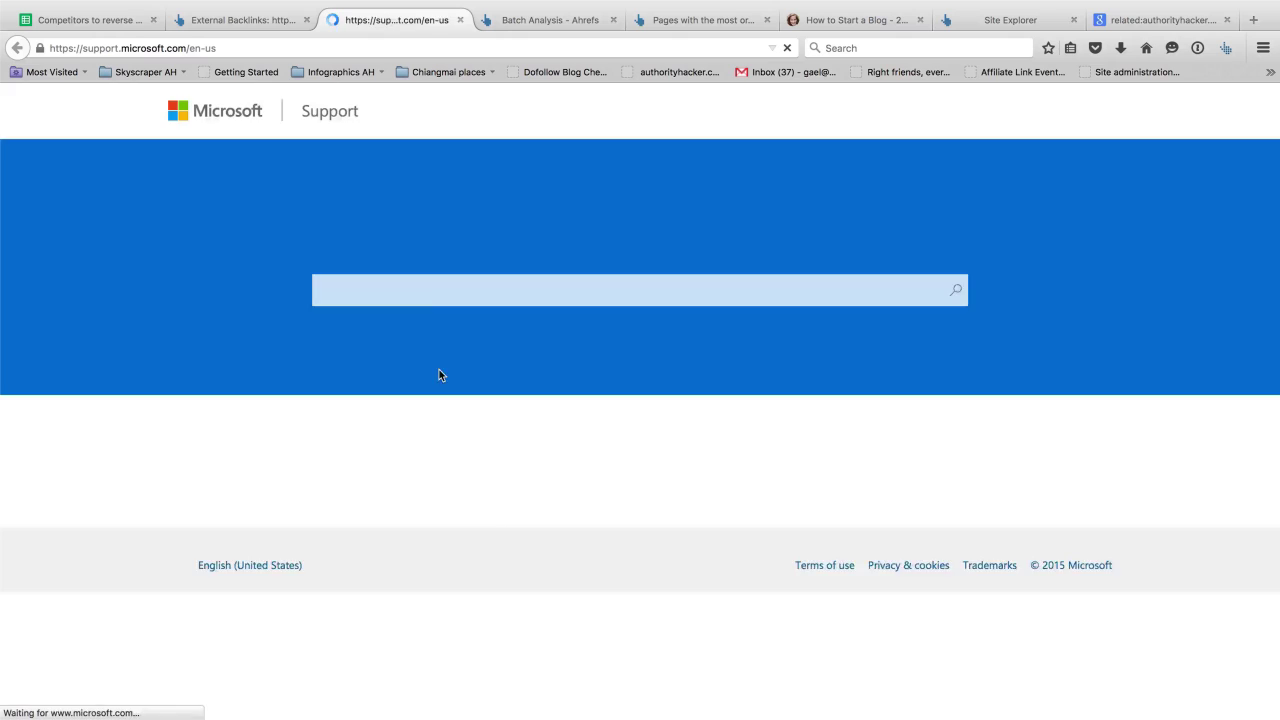
scroll(418, 396, down, 10)
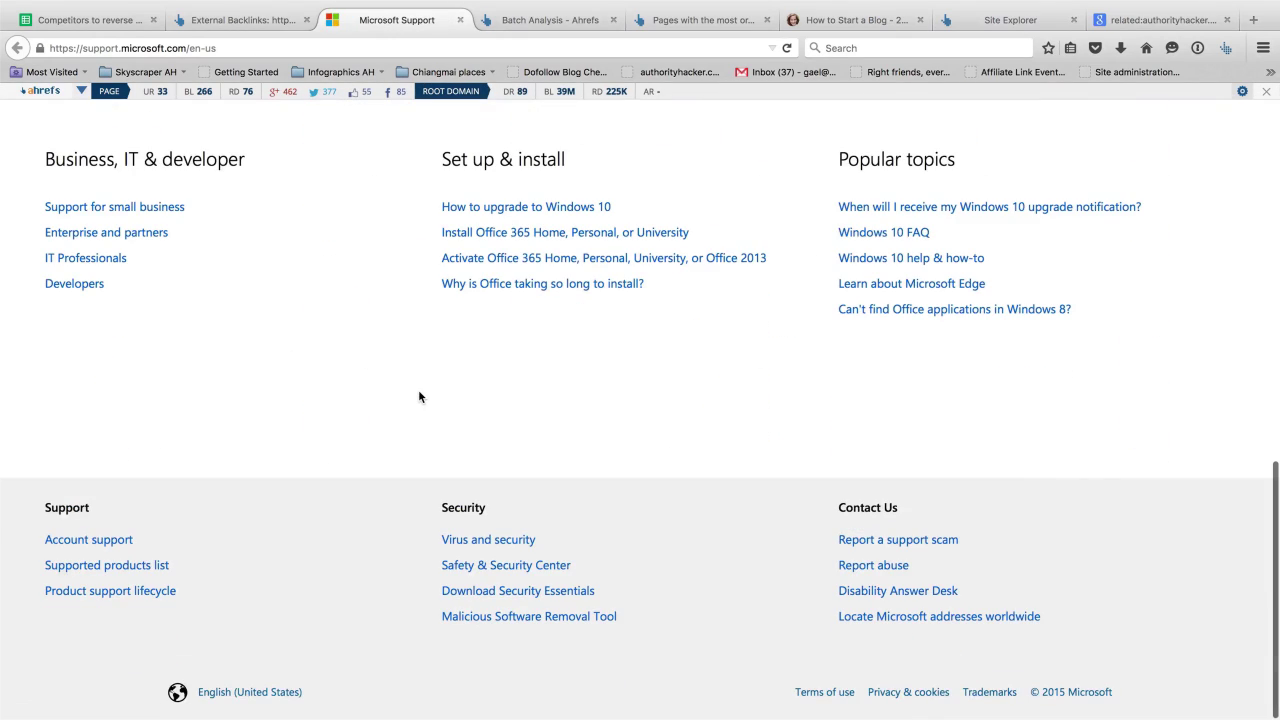
scroll(419, 397, up, 10)
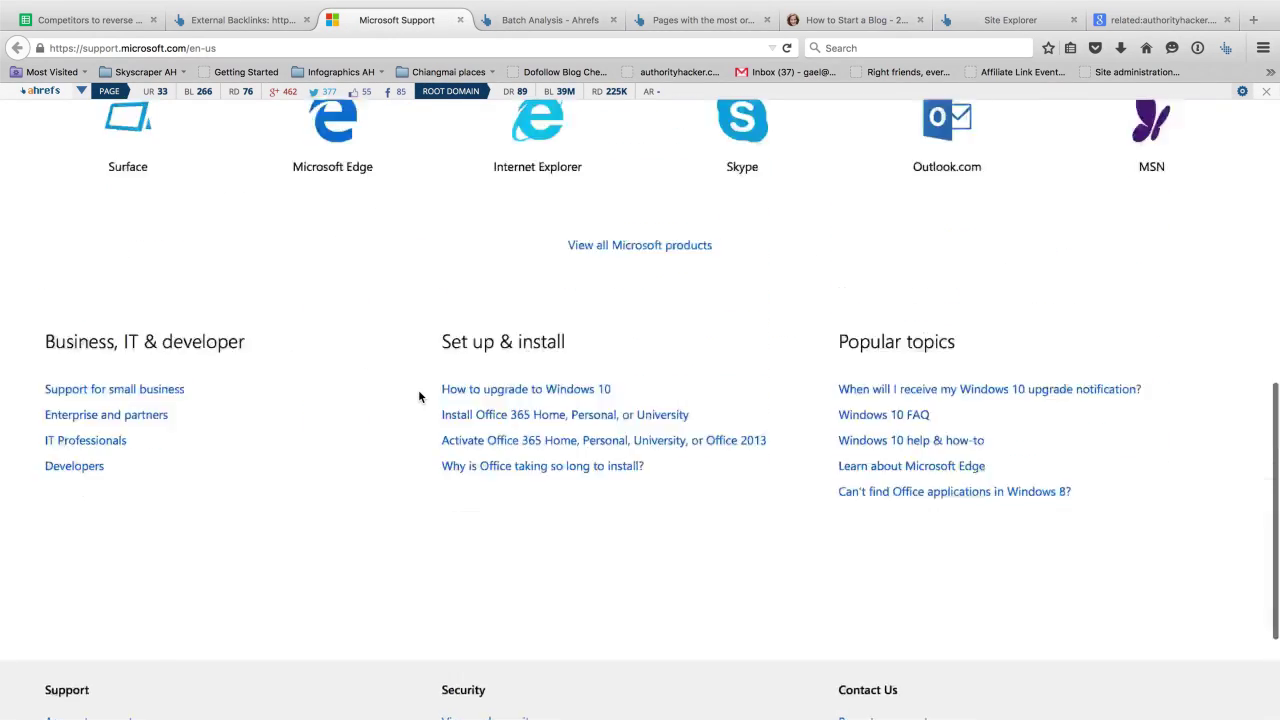
scroll(361, 275, up, 2)
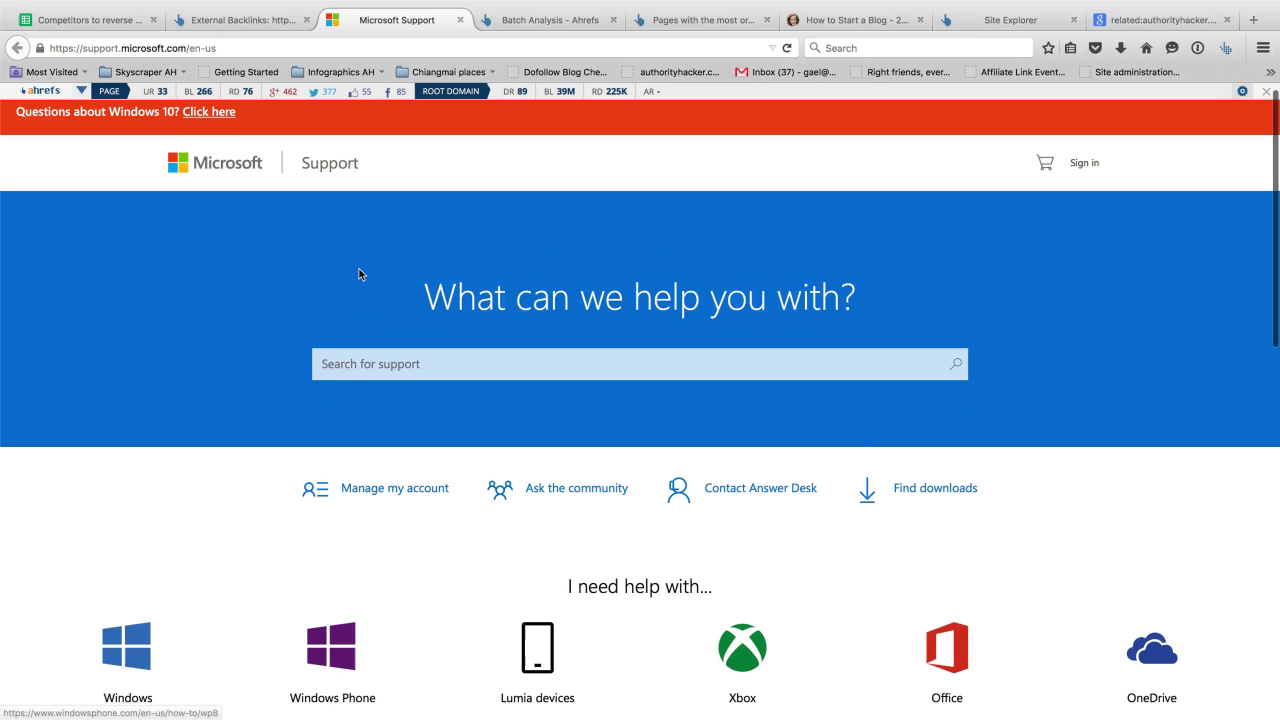
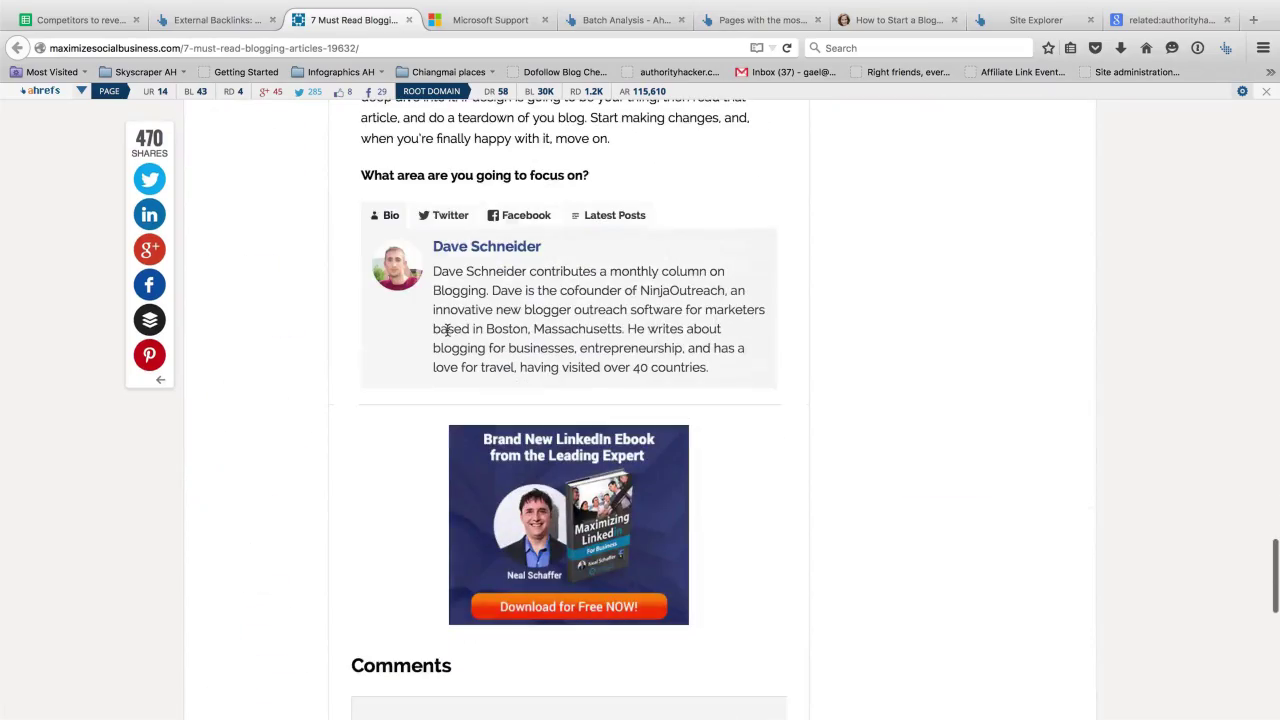
scroll(447, 330, up, 20)
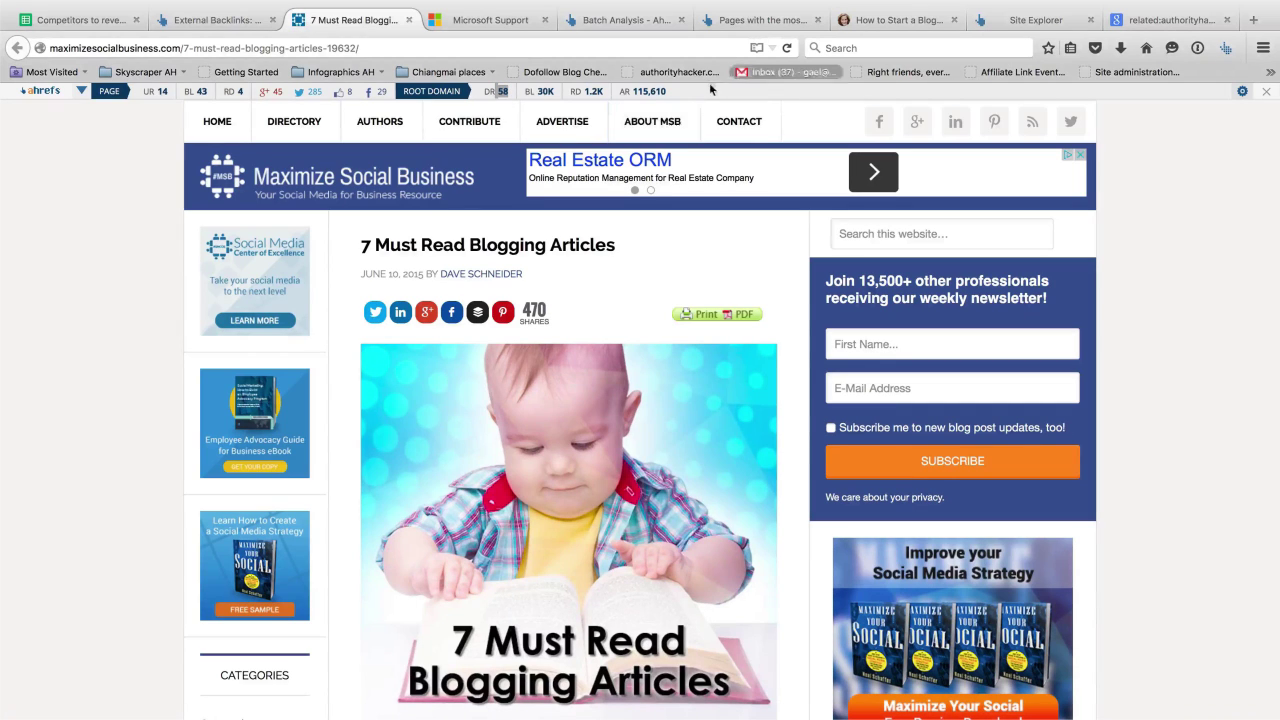
click(208, 20)
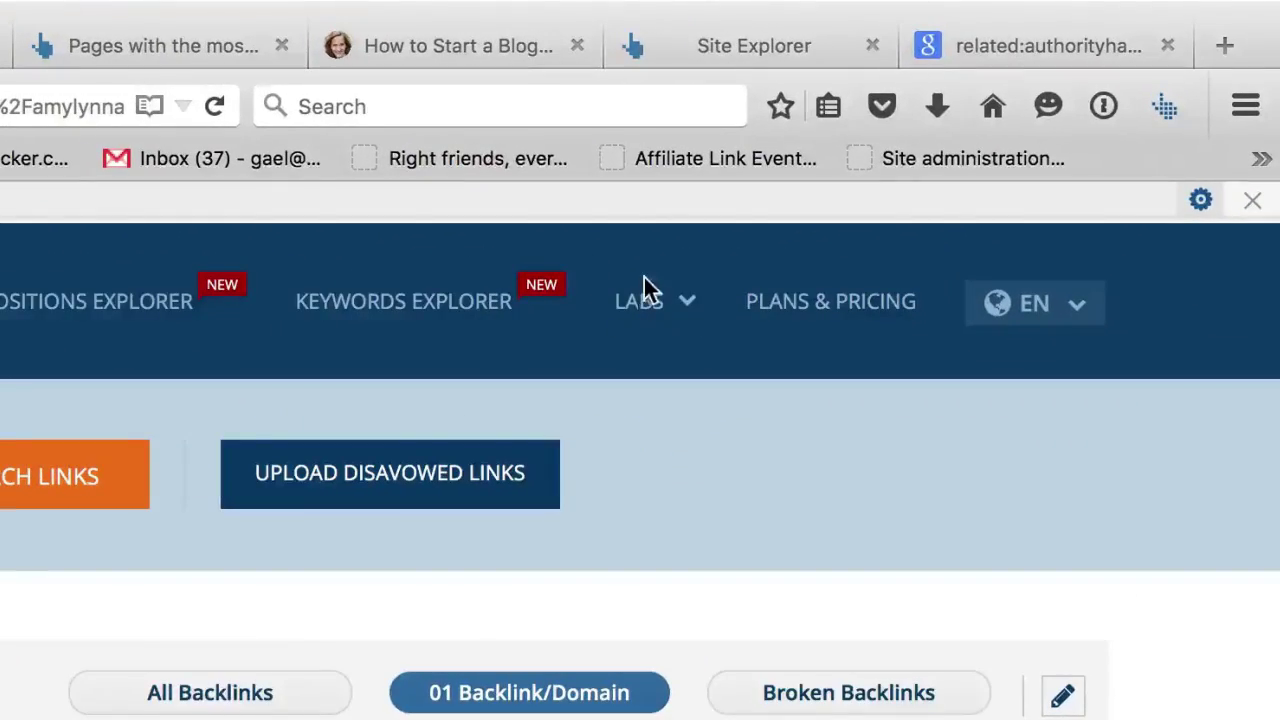
Step: Open the thelatinahomemaker.com page "5 Business Ideas For Moms" from the dofollow backlink list and examine how it links to the guide
click(776, 236)
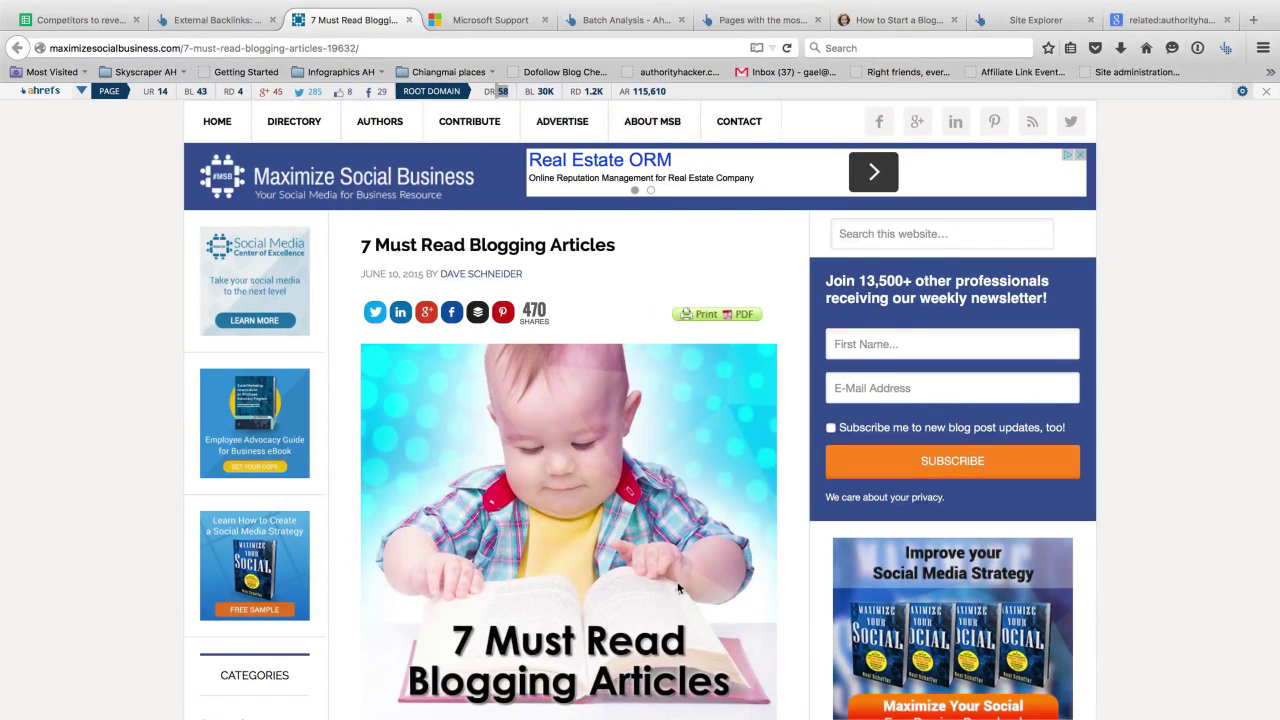
click(185, 20)
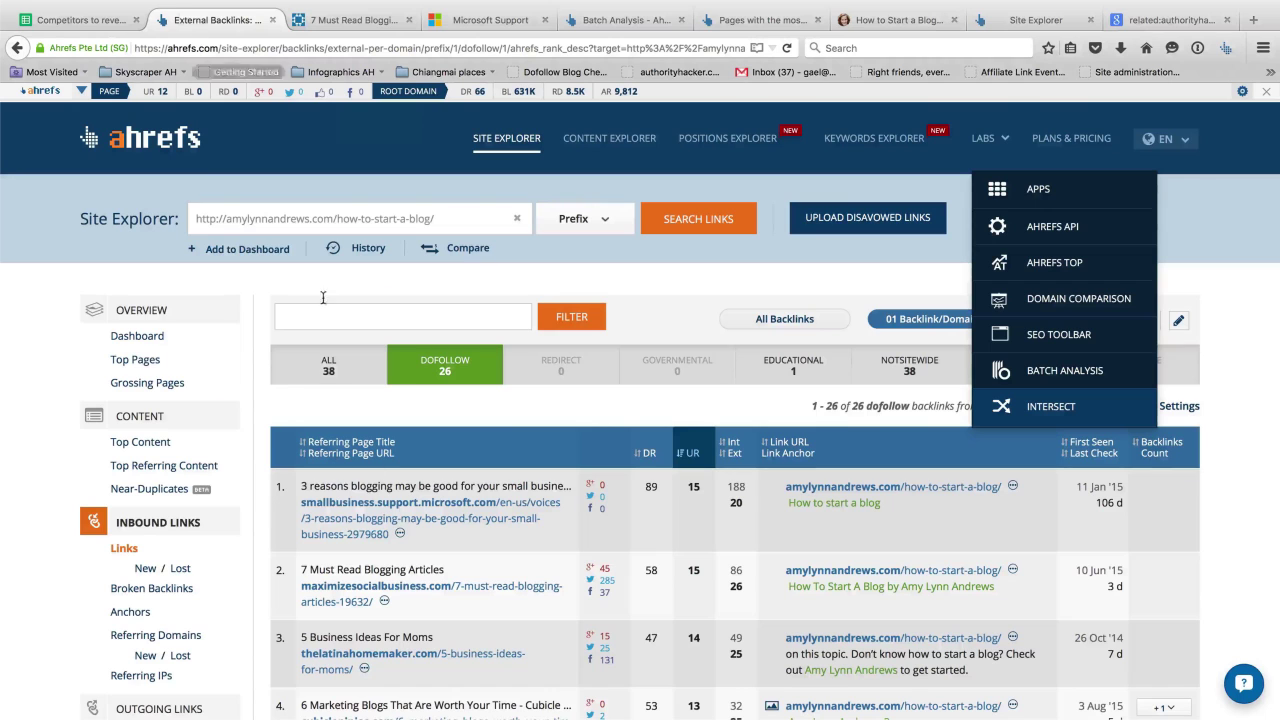
click(470, 656)
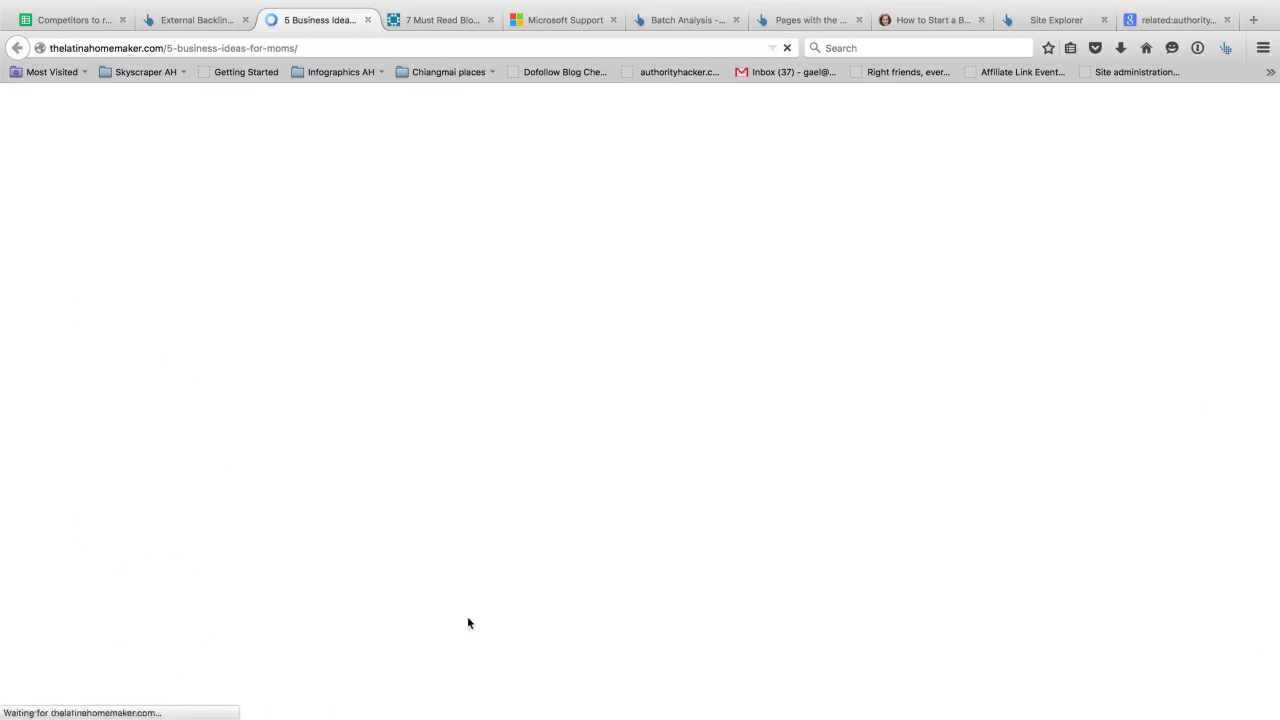
scroll(492, 617, down, 15)
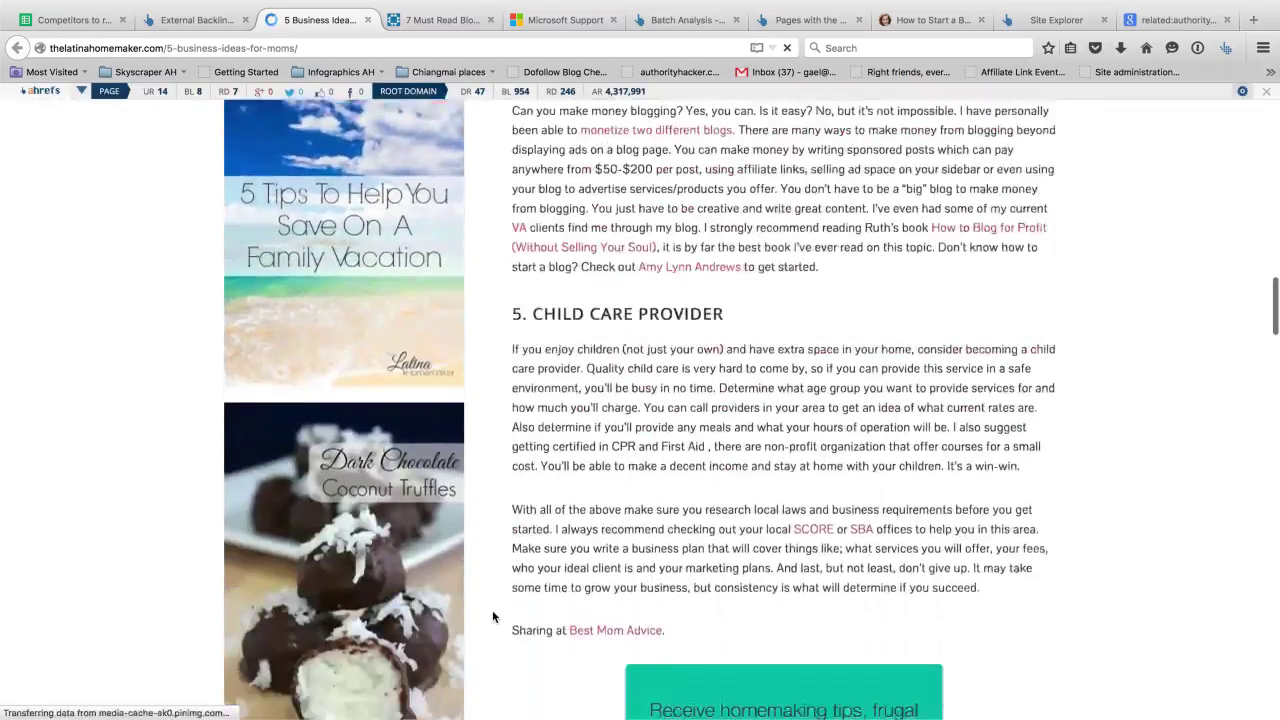
scroll(492, 617, up, 15)
scroll(492, 617, down, 20)
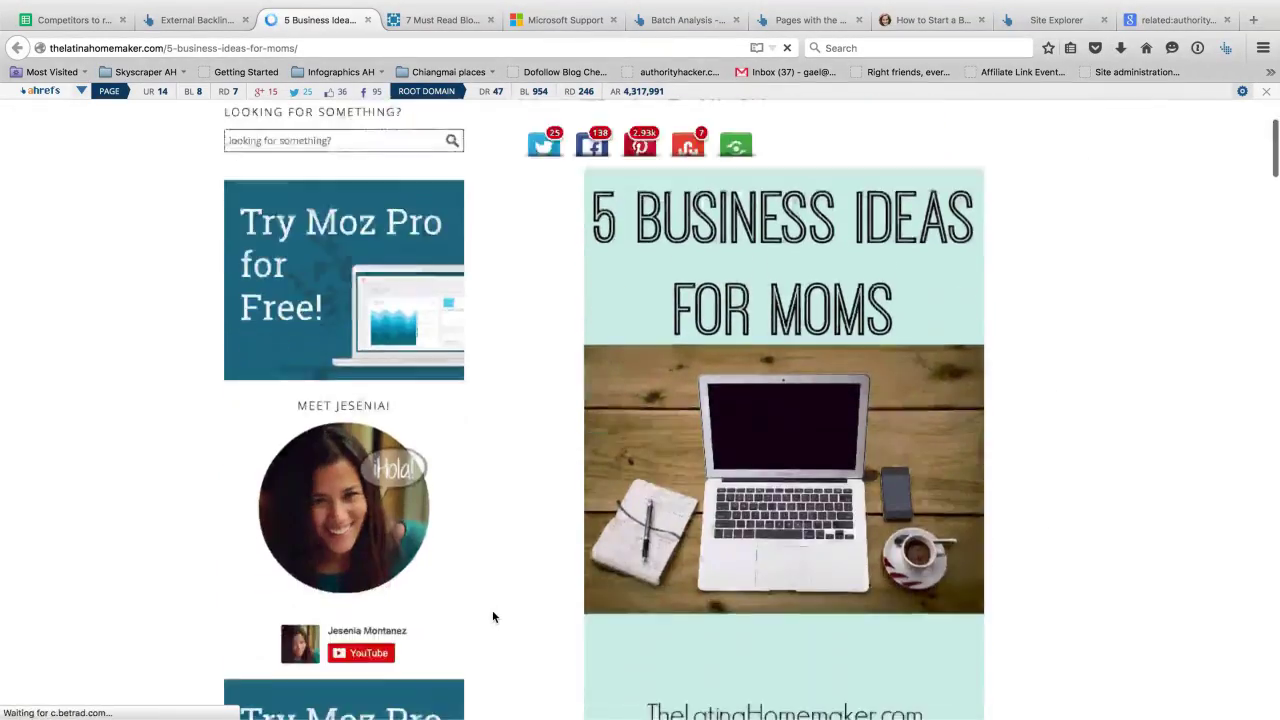
scroll(492, 617, down, 3)
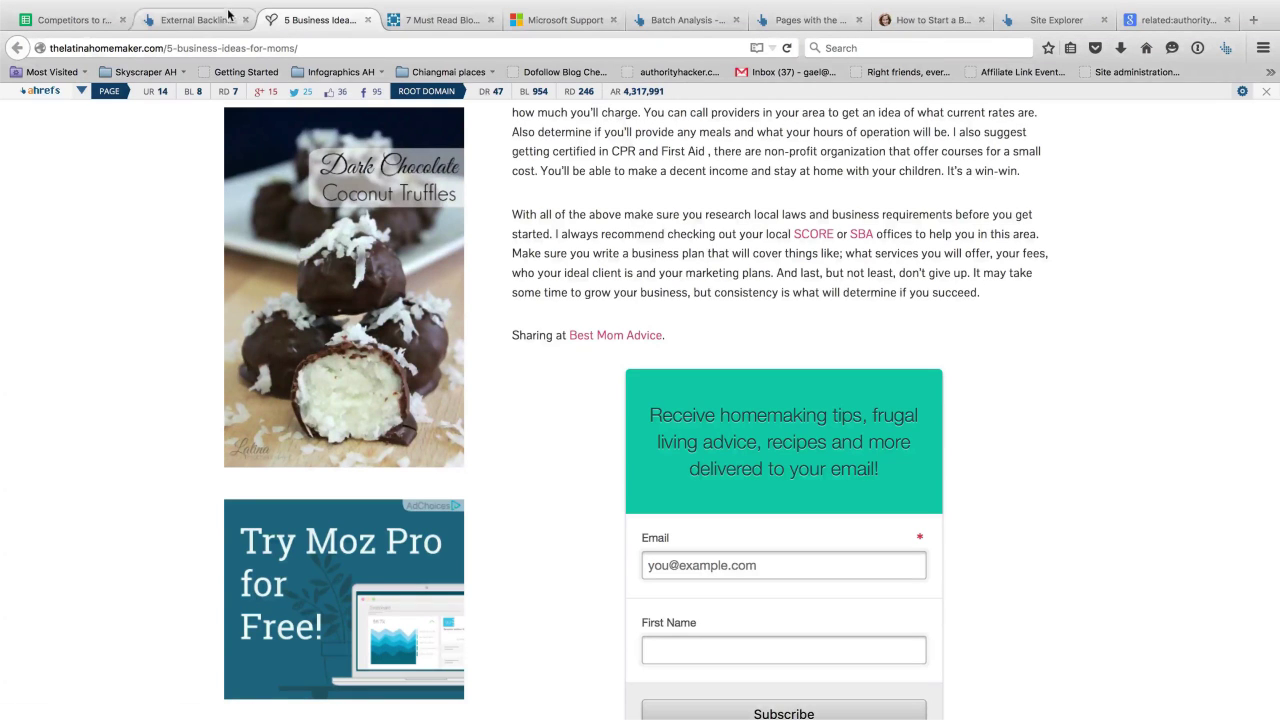
Step: Copy the keyword "how to start a blog" from cell B1 of the competitor spreadsheet and search Google for it
click(80, 22)
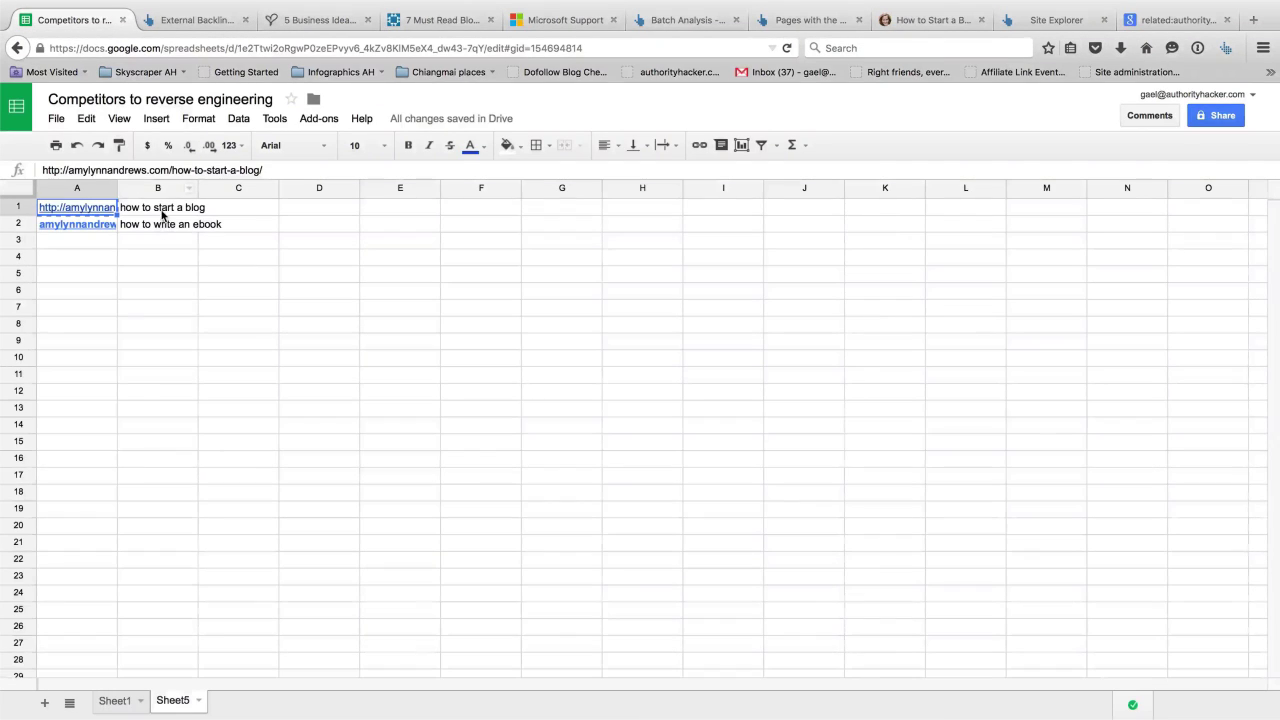
key(ctrl+c)
key(Right)
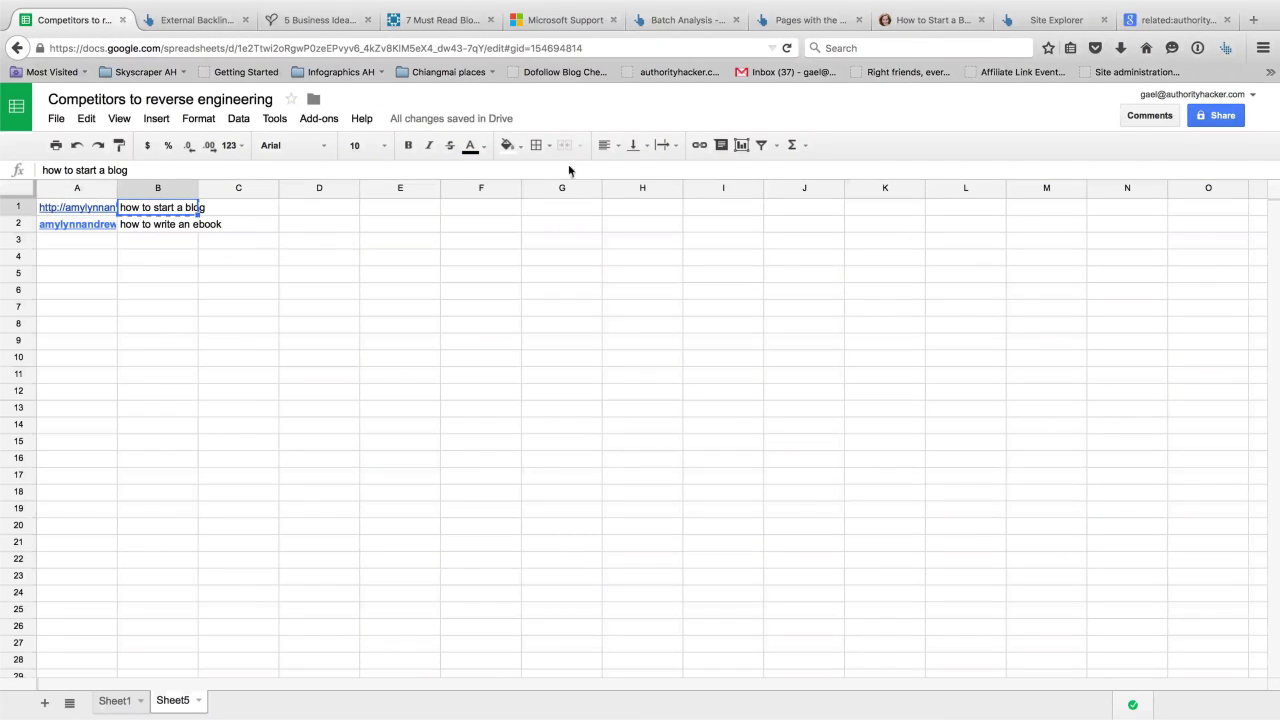
click(1140, 22)
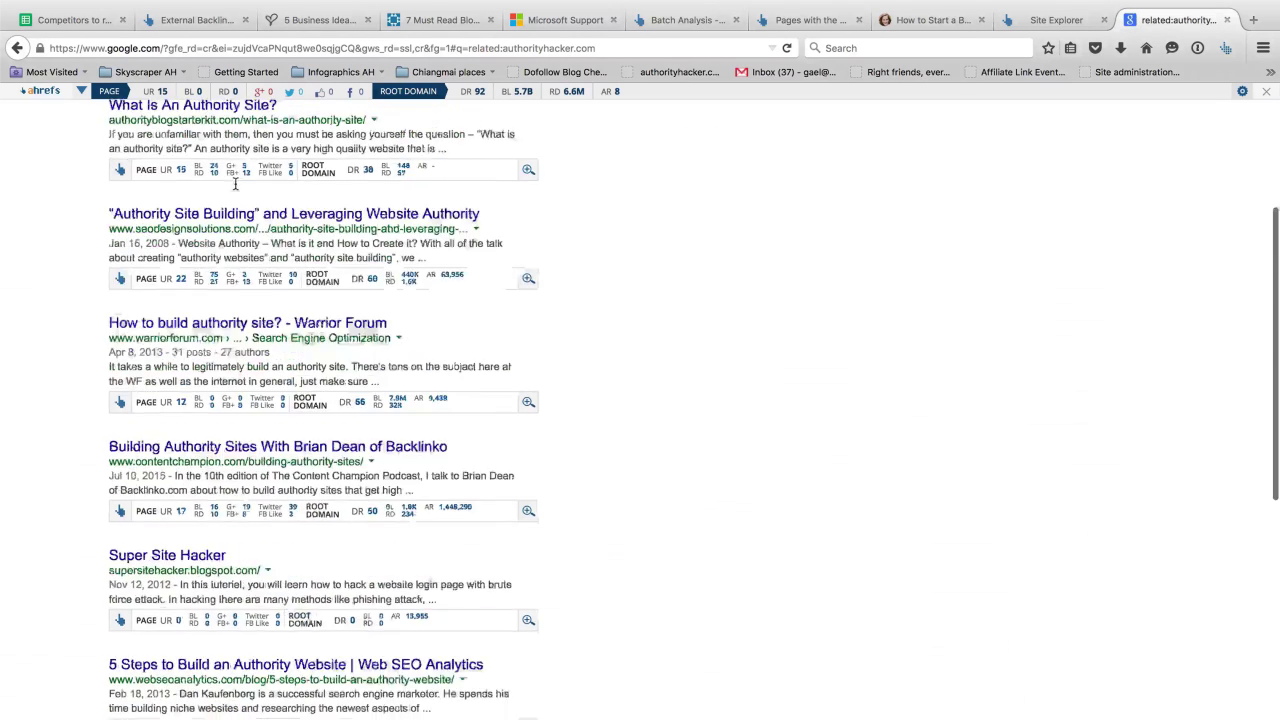
scroll(235, 183, up, 5)
triple_click(186, 147)
key(ctrl+v)
key(Return)
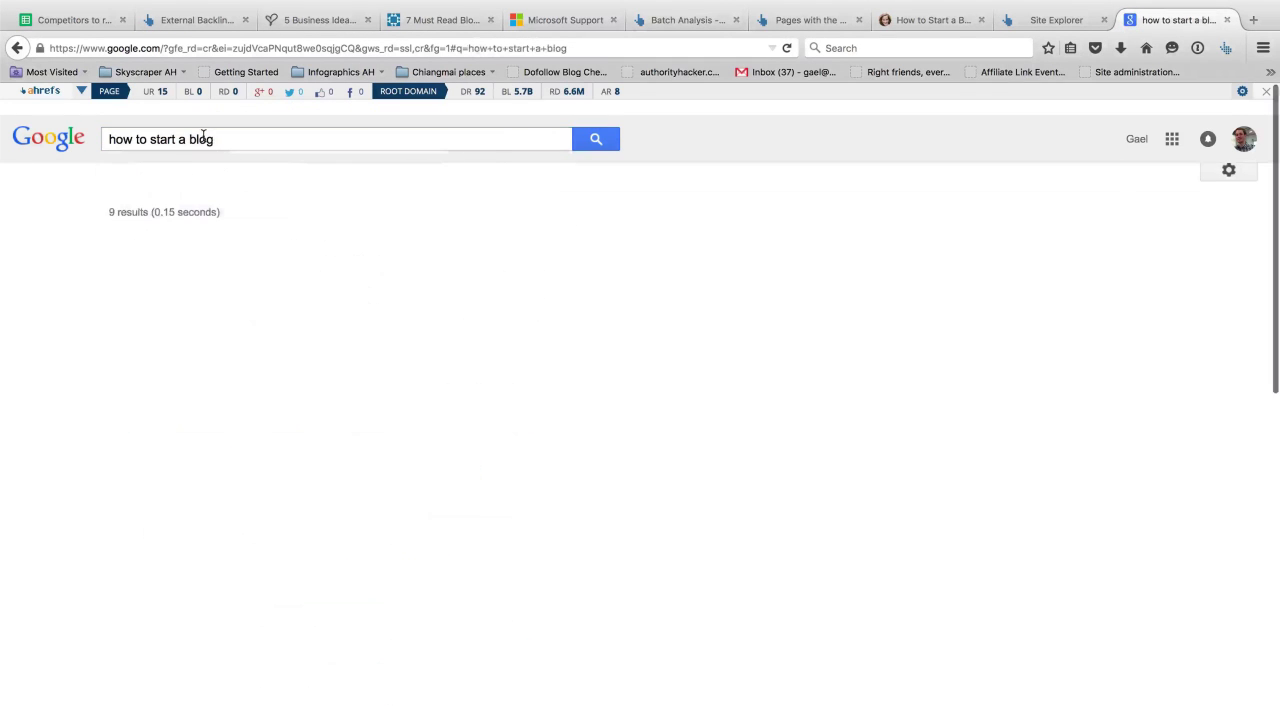
Step: Compare the link metrics of the Google results, view The Blog Starter's page, and return to the results
scroll(448, 334, down, 4)
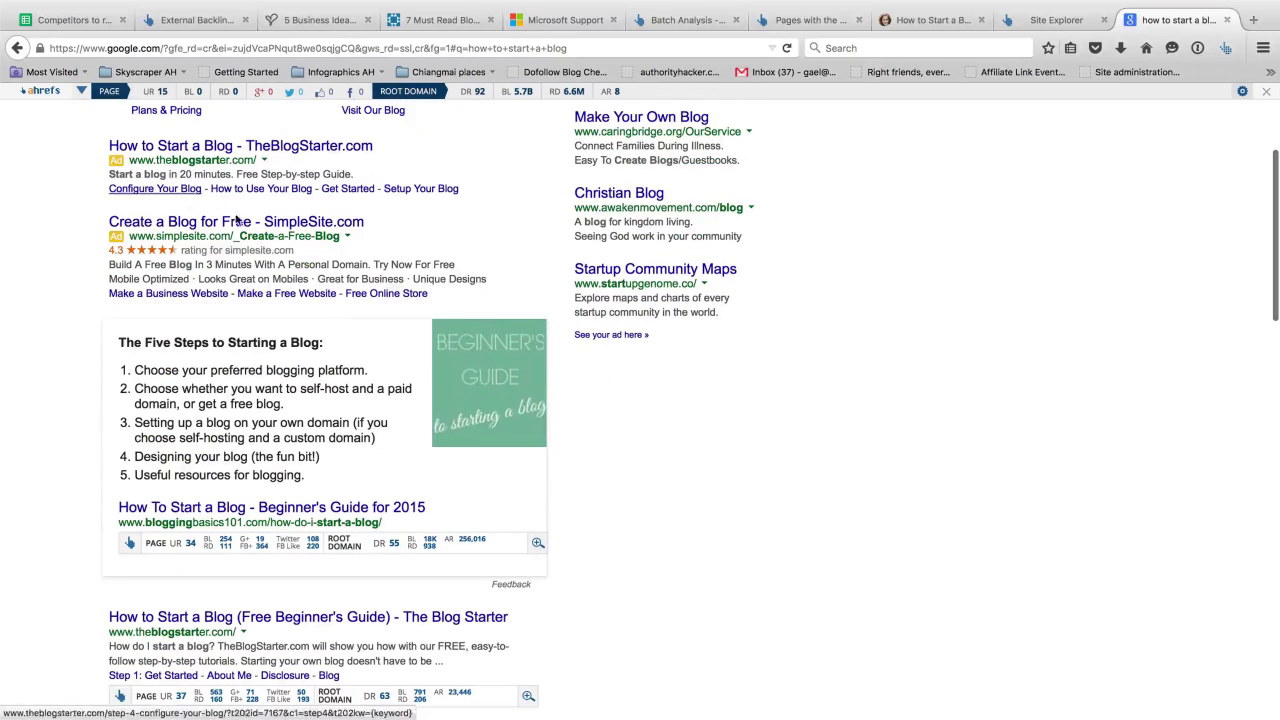
scroll(274, 248, down, 9)
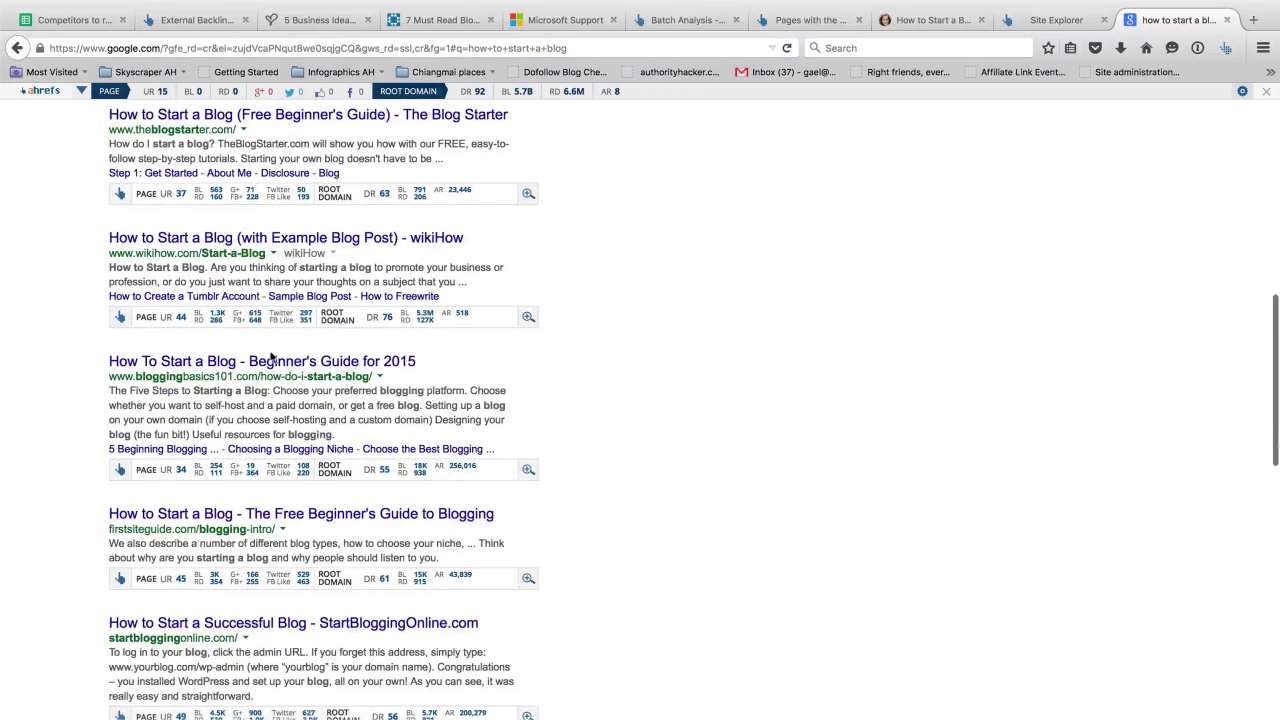
scroll(272, 367, down, 5)
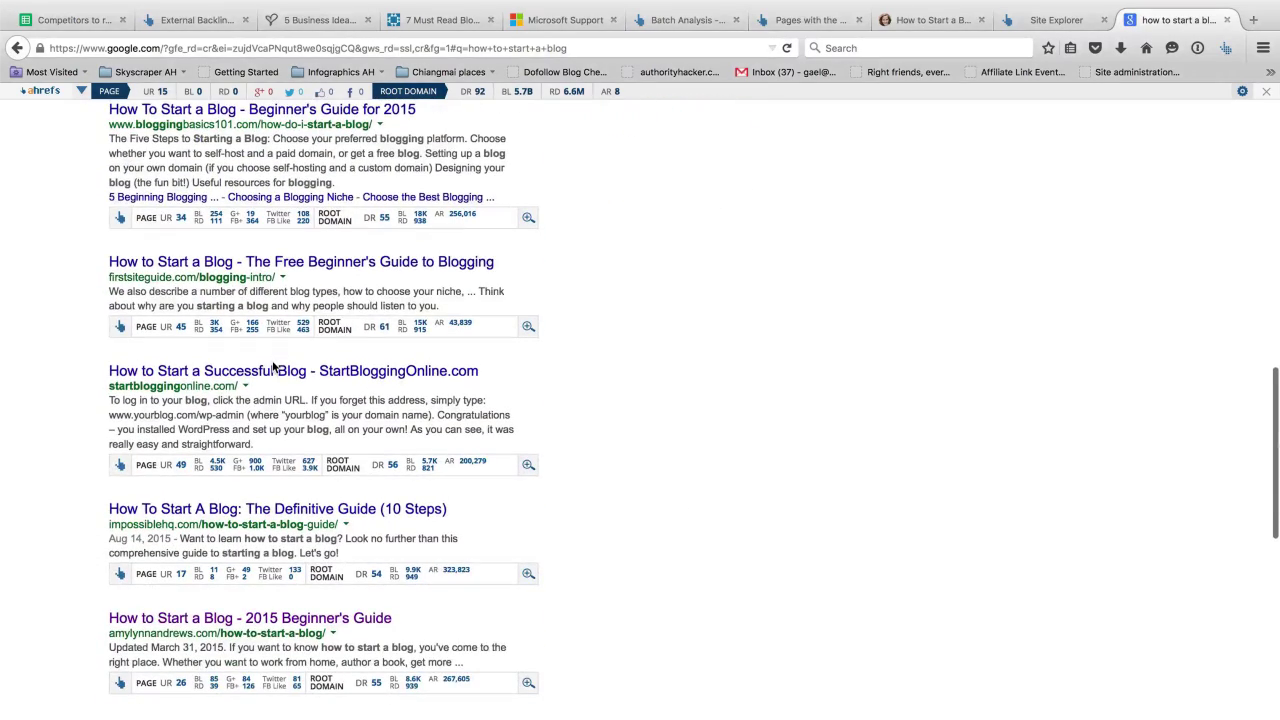
scroll(296, 643, up, 9)
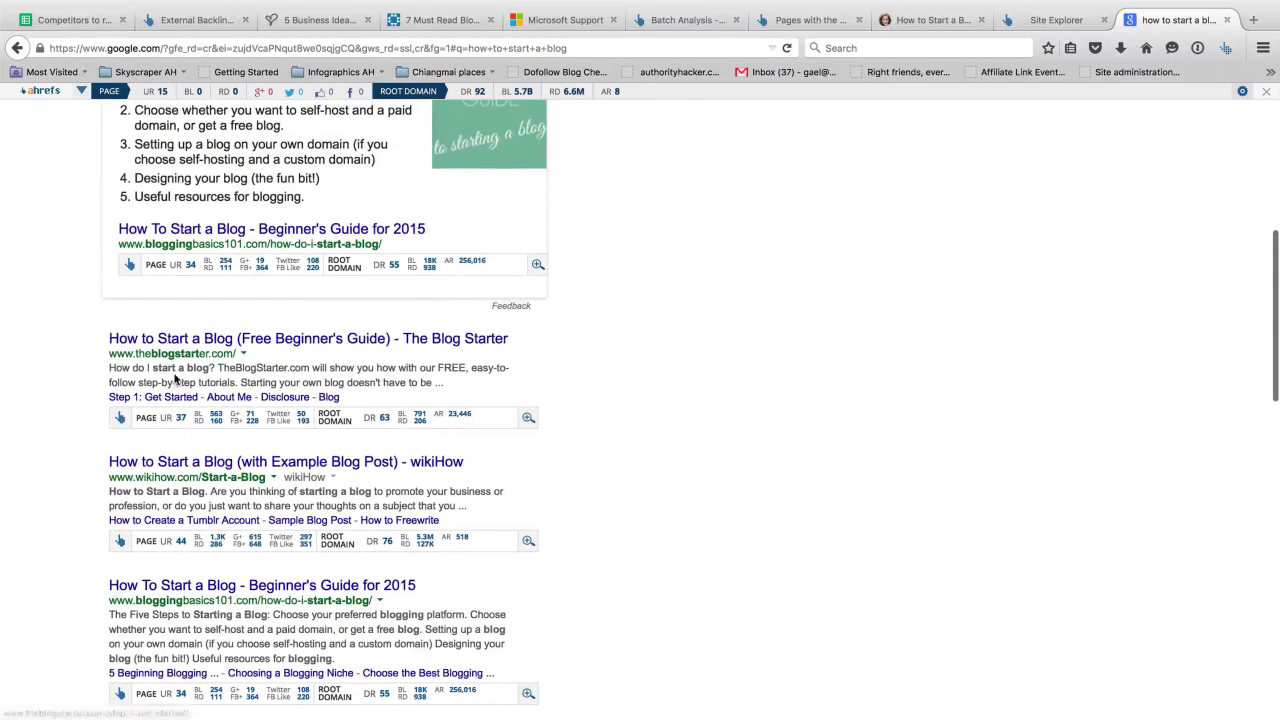
click(175, 341)
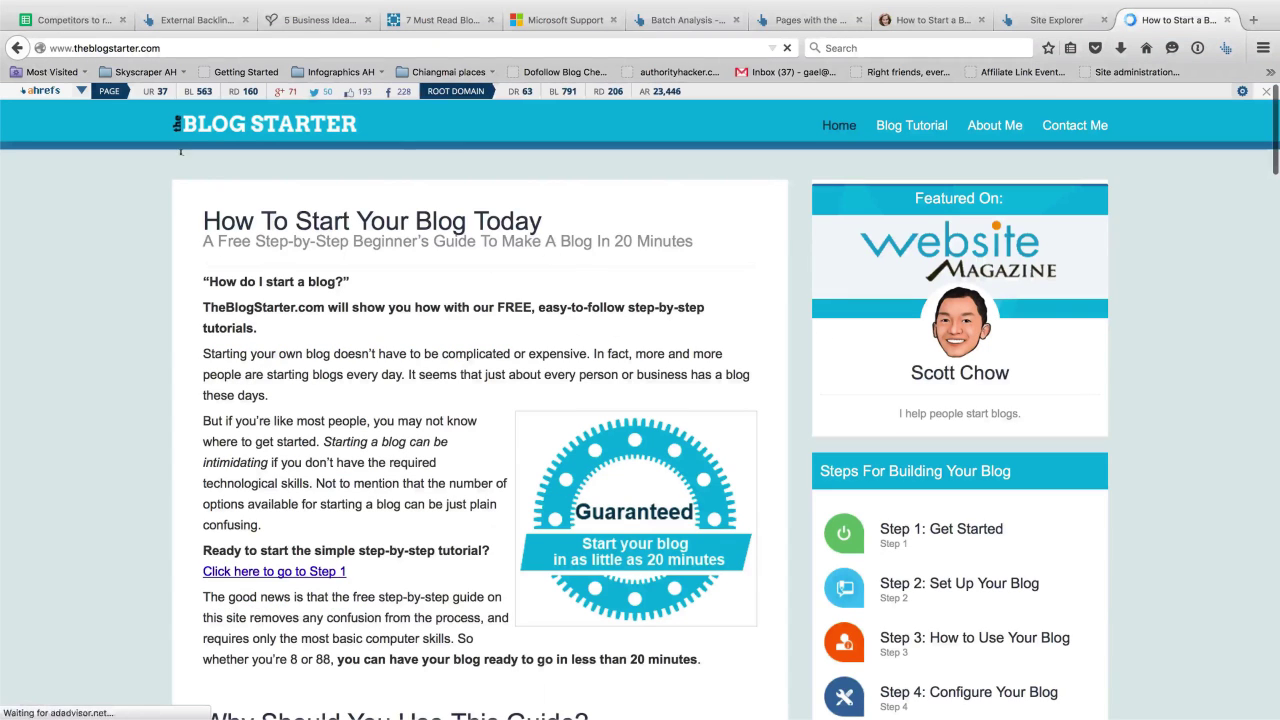
key(BackSpace)
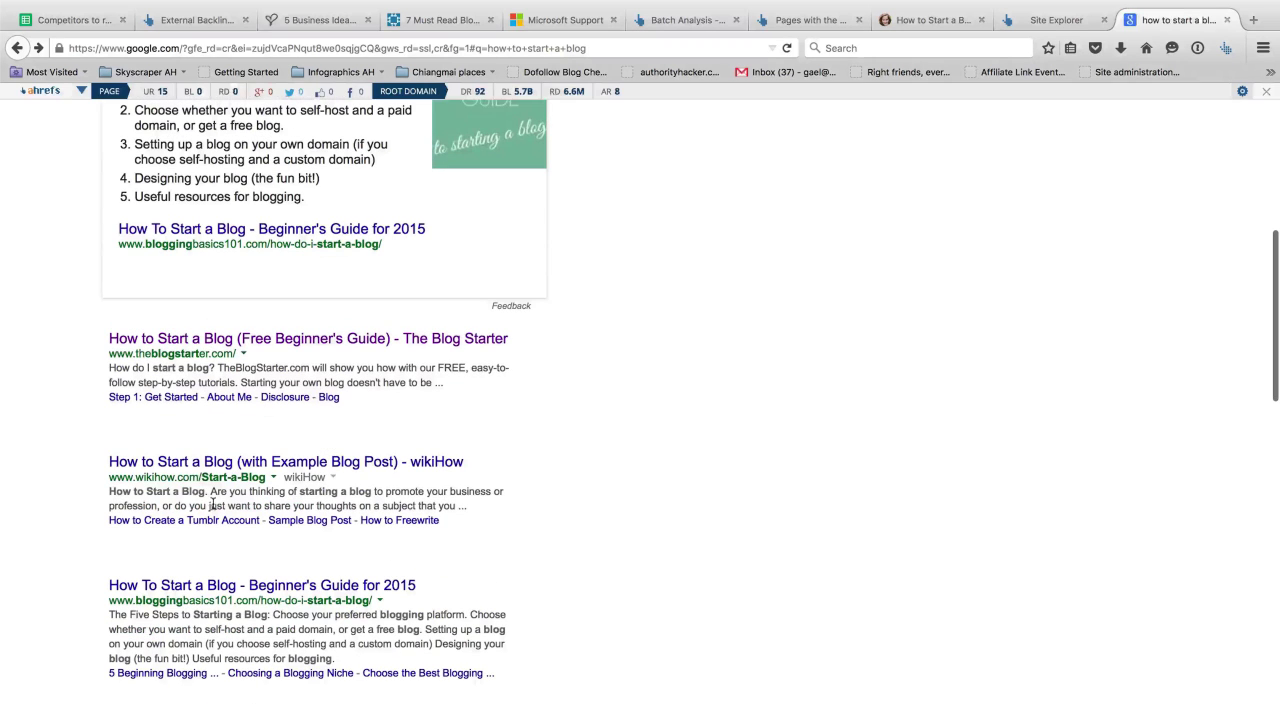
Step: Open the bloggingbasics101.com result "How To Start a Blog - Beginner's Guide for 2015" and copy its URL
scroll(212, 505, down, 2)
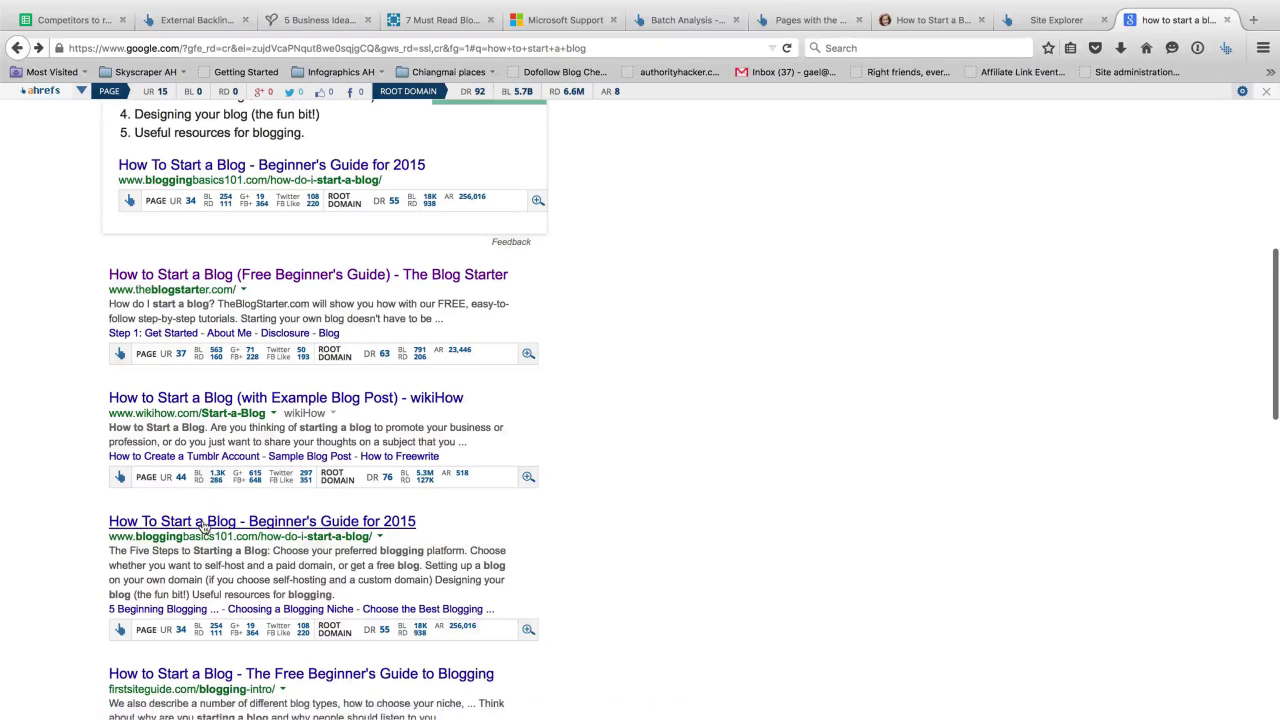
click(203, 528)
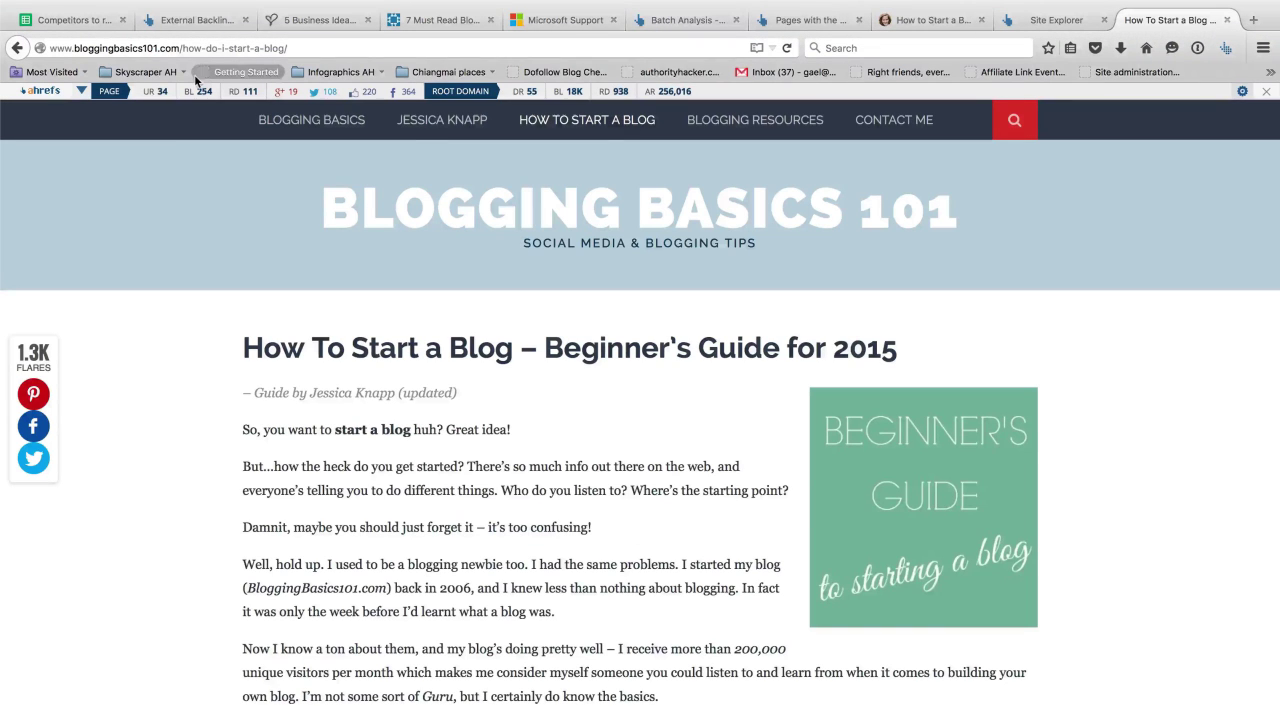
click(202, 49)
key(ctrl+c)
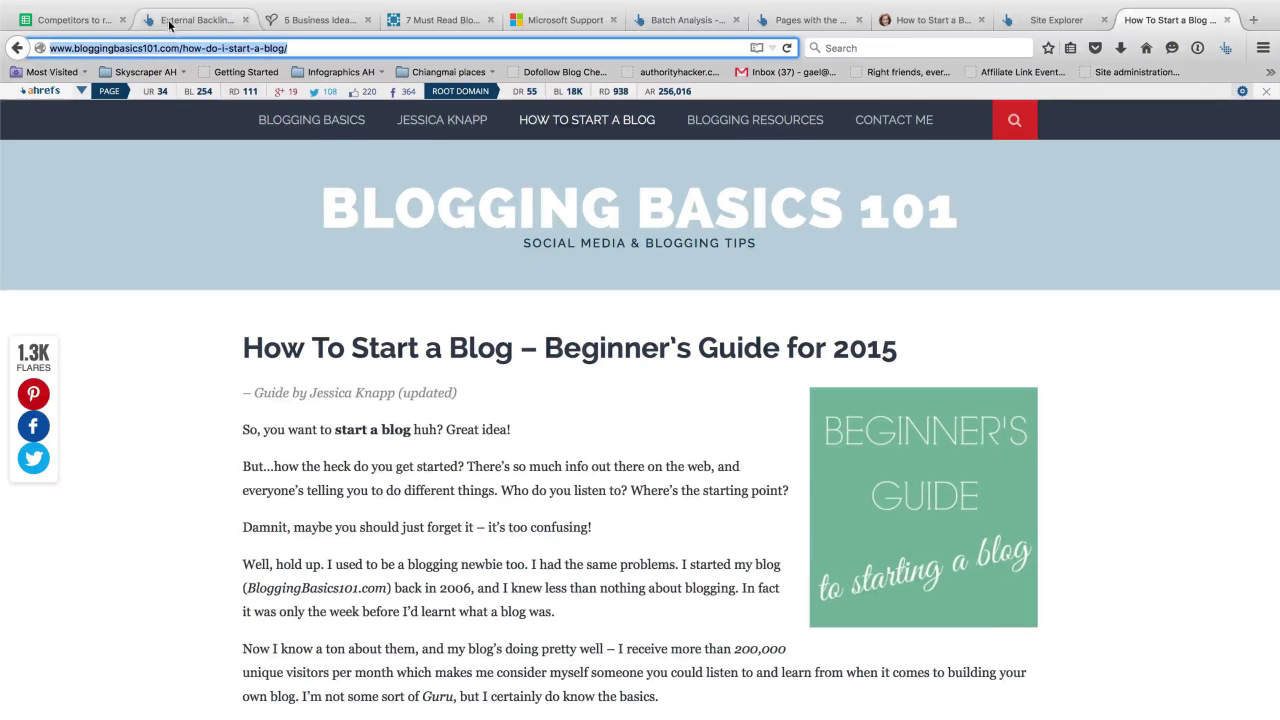
Step: Look up the copied bloggingbasics101.com URL in Ahrefs Site Explorer and open its inbound links report
click(170, 22)
triple_click(320, 218)
key(ctrl+v)
click(722, 217)
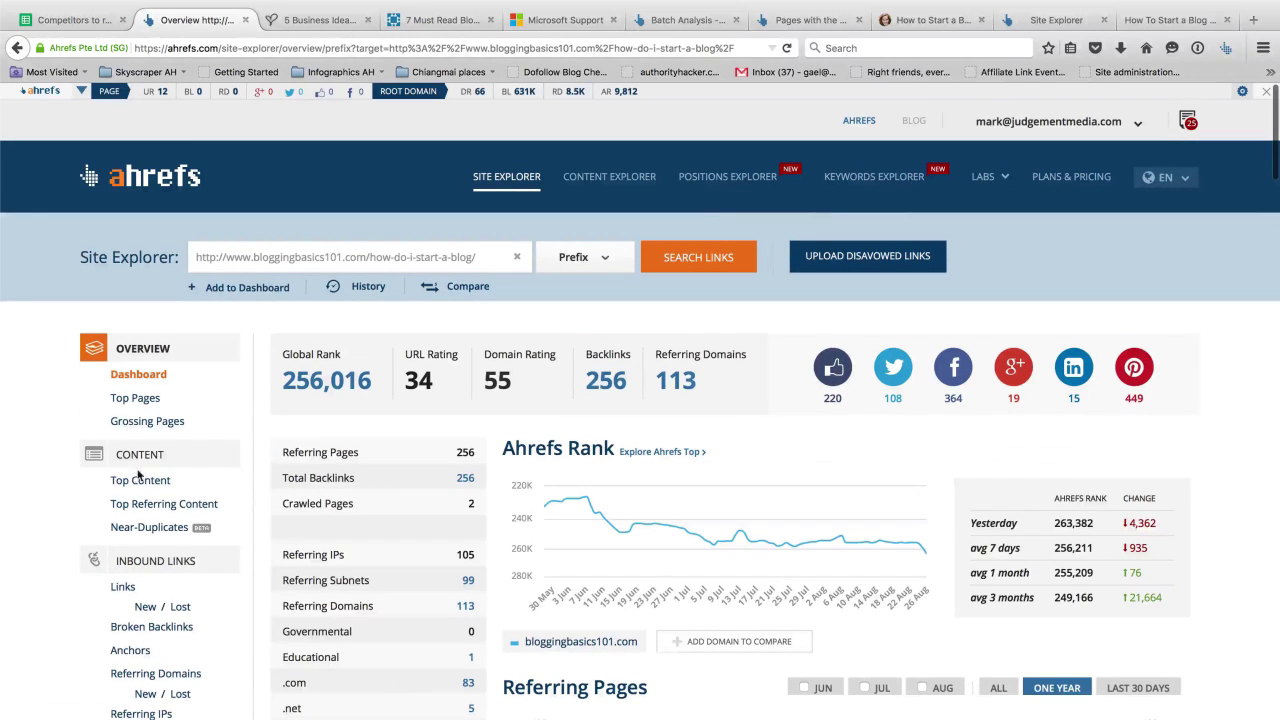
click(119, 480)
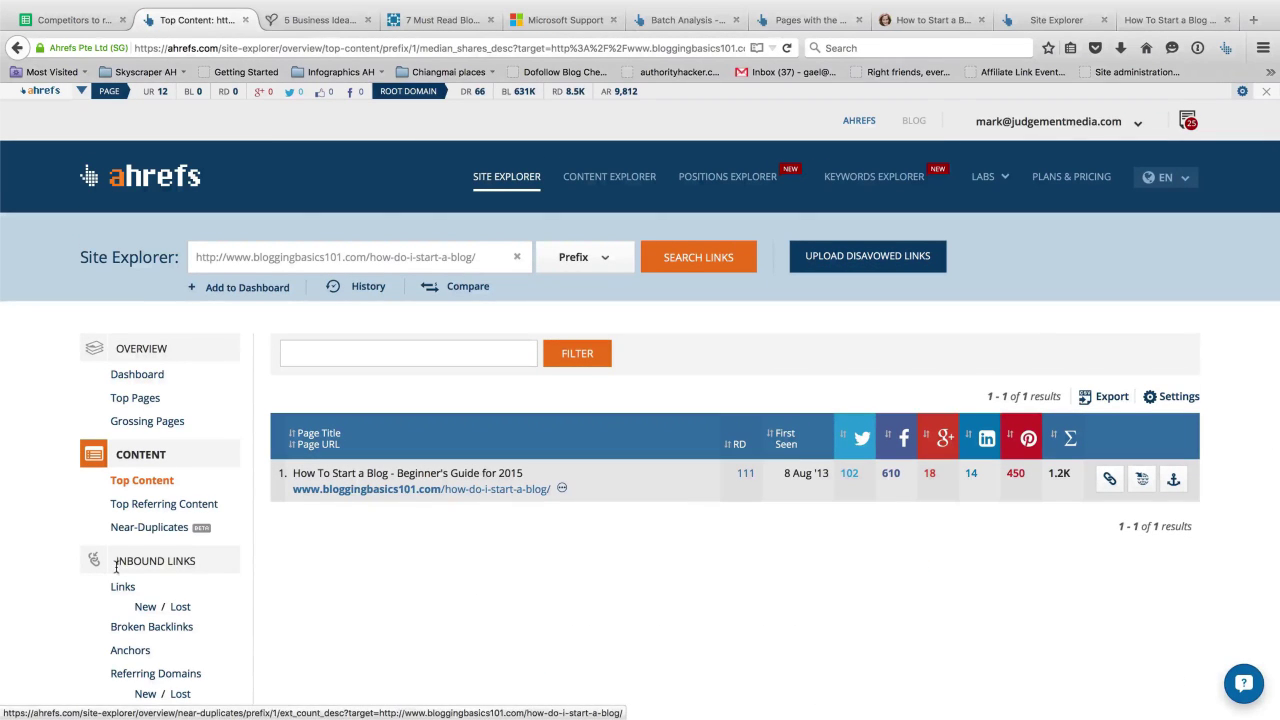
click(117, 587)
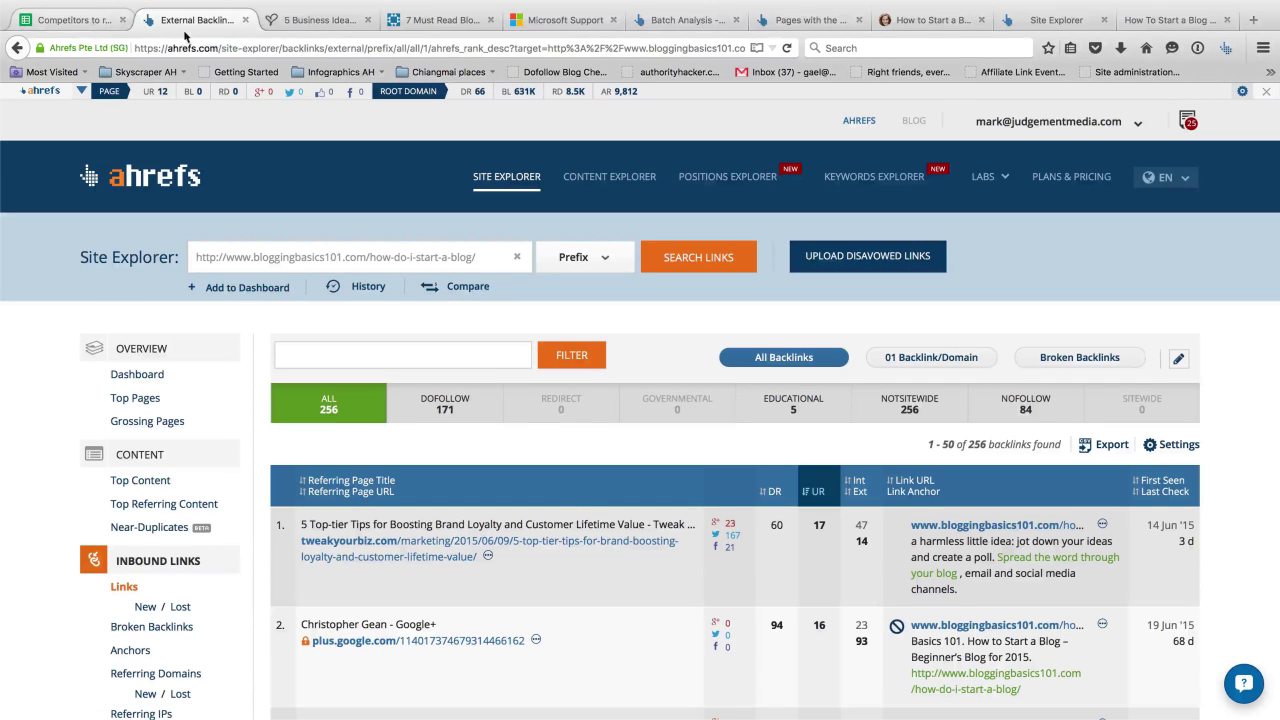
Step: Review the competitor domains and their ratings, Ahrefs ranks and backlink figures in the Batch Analysis results
click(690, 19)
scroll(595, 585, down, 5)
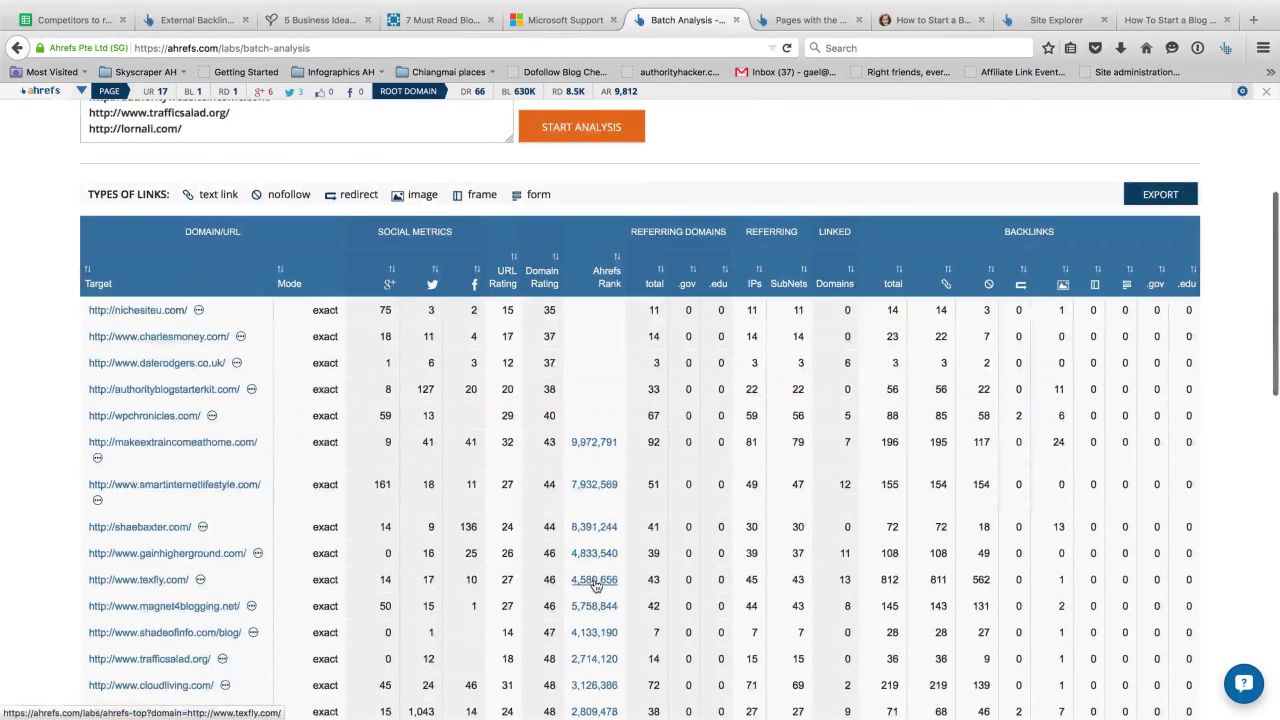
scroll(595, 585, down, 4)
scroll(524, 622, down, 6)
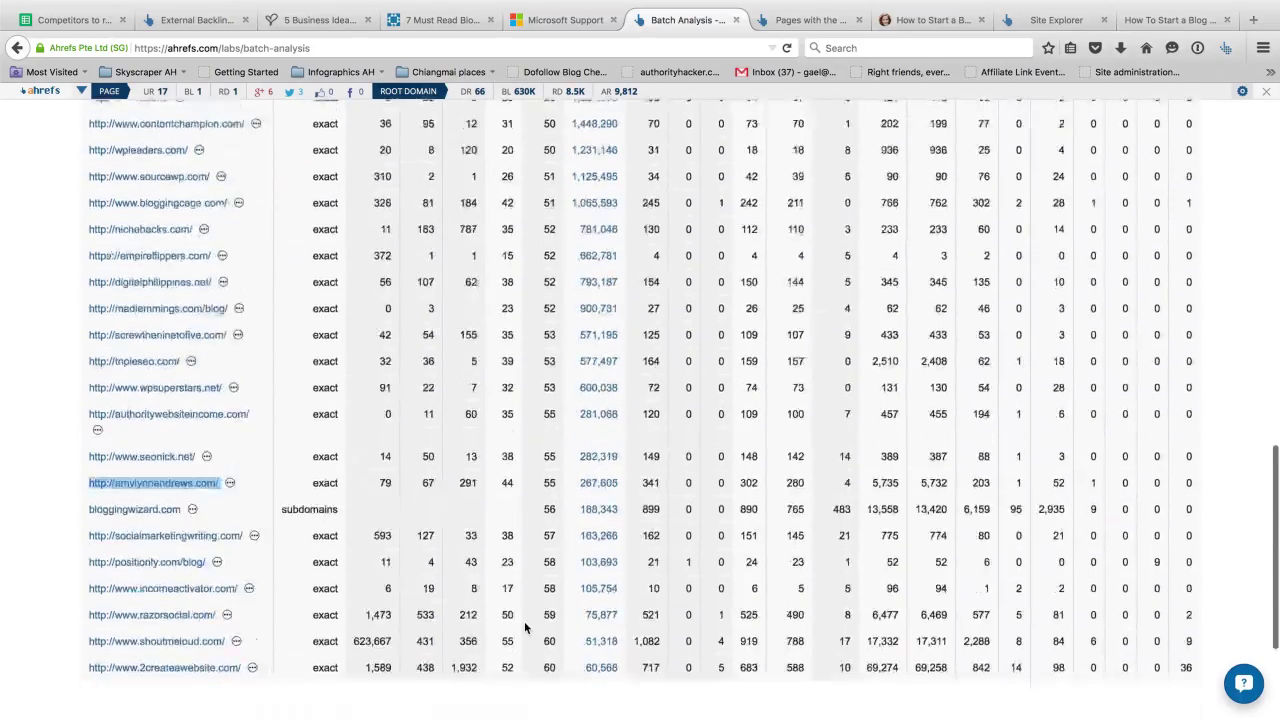
scroll(524, 621, down, 2)
scroll(503, 604, up, 3)
scroll(503, 602, up, 2)
scroll(503, 595, down, 6)
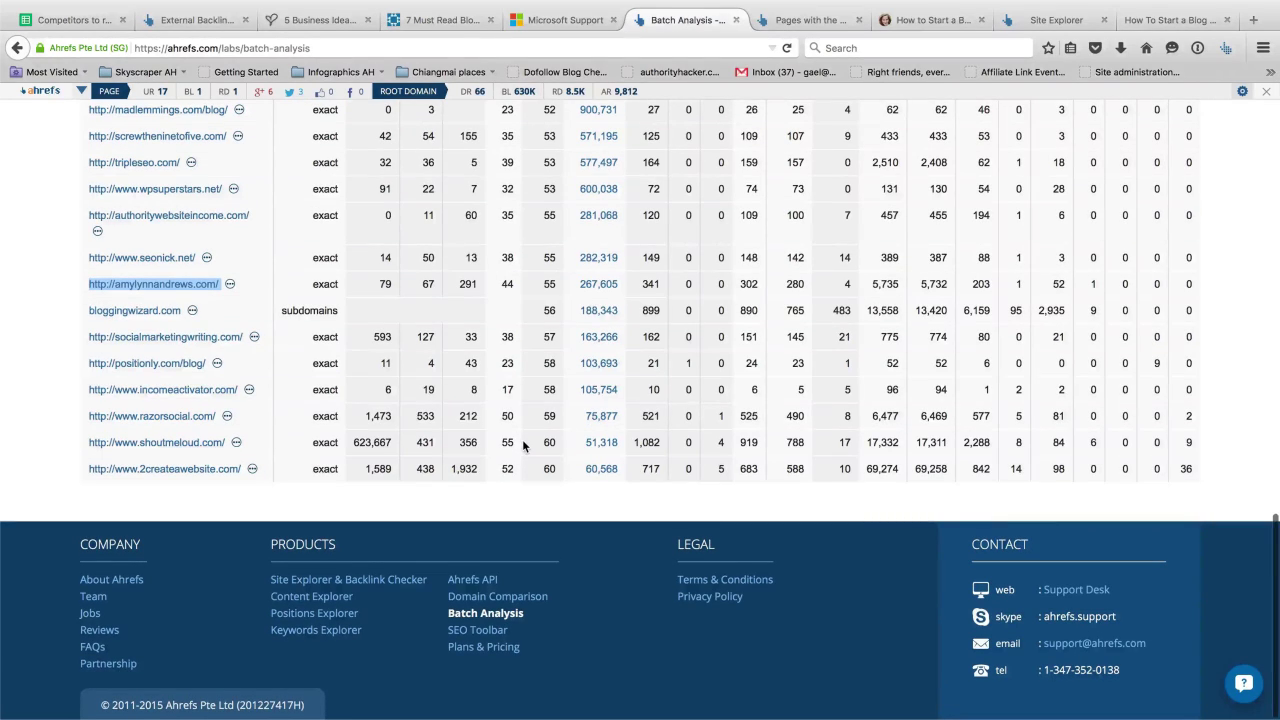
Step: Sort the Batch Analysis table by URL Rating in descending order
scroll(521, 445, up, 1)
scroll(521, 445, up, 10)
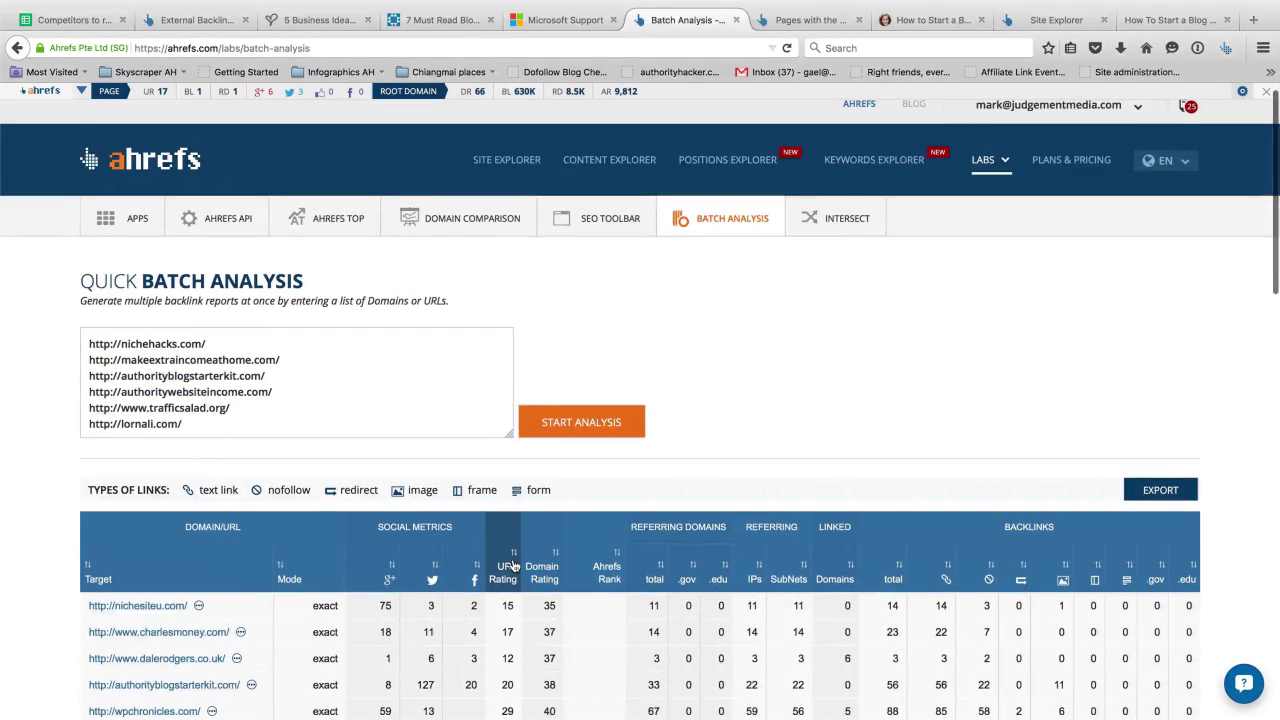
click(511, 567)
scroll(560, 588, down, 1)
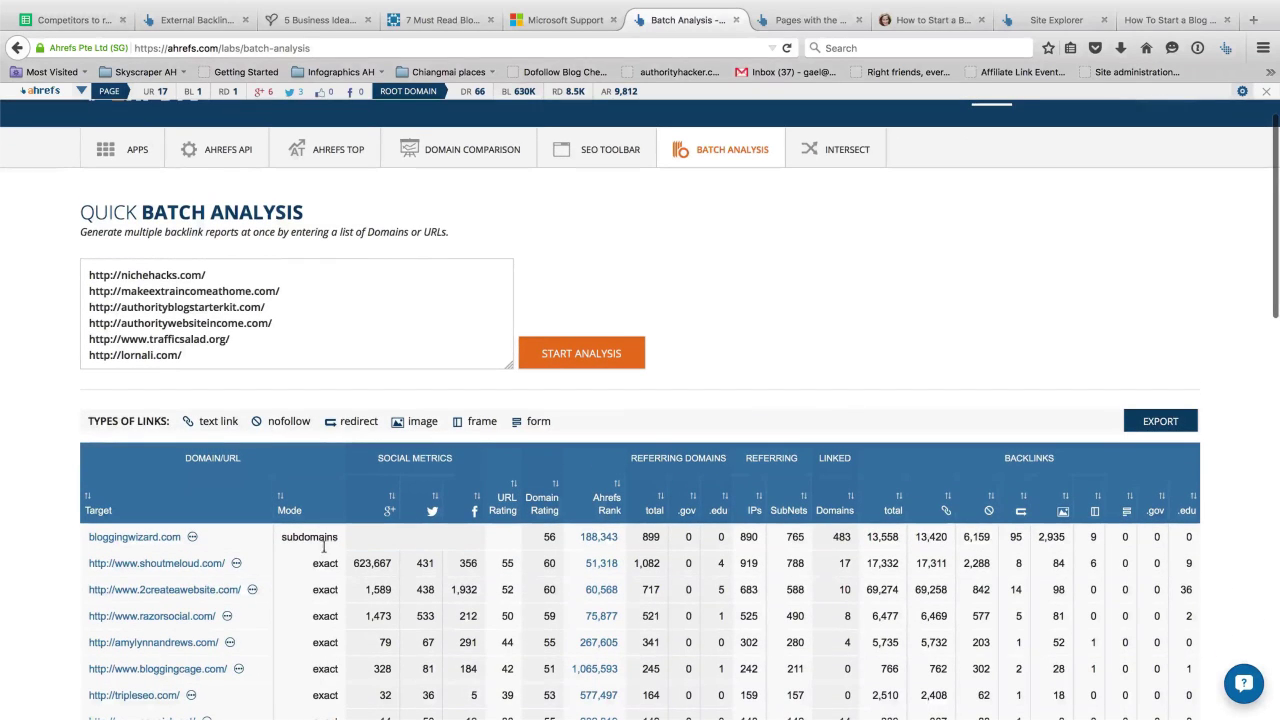